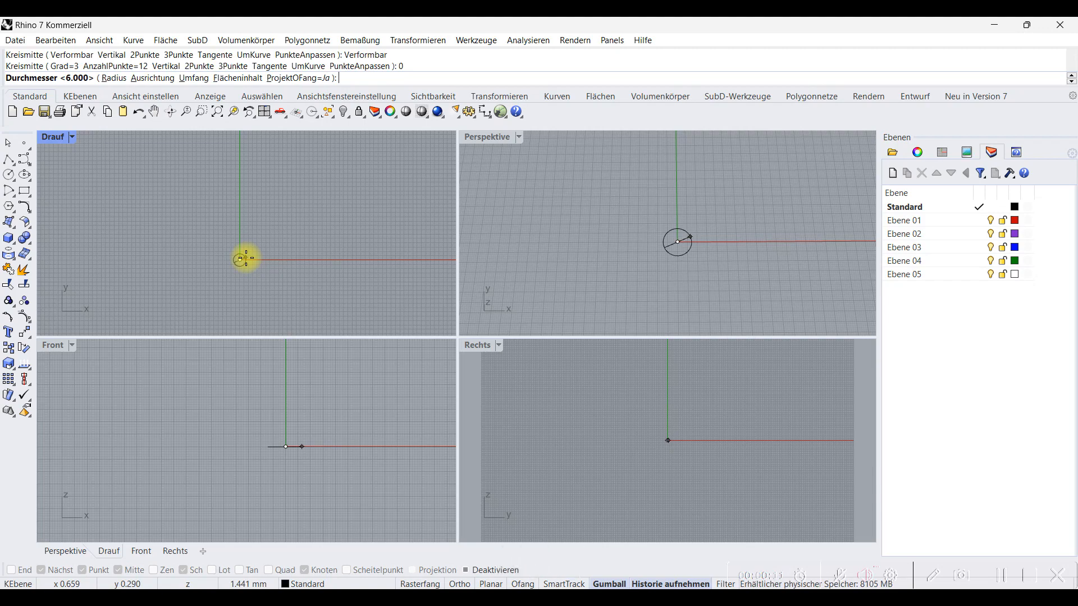
# - Complete the deformable 12-point circle at the origin with a diameter of 12 mm and select it
pyautogui.press('Return')
pyautogui.click(266, 203)
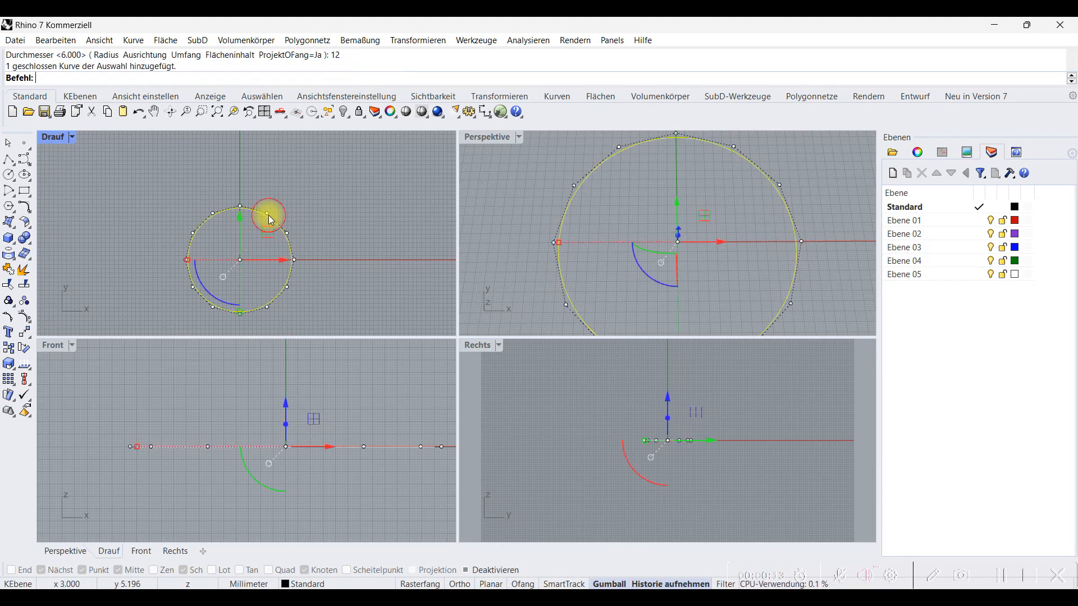
pyautogui.scroll(-3, 191, 184)
# - Select every second control point of the circle and scale them inward to form a six-pointed star curve
pyautogui.click(199, 201)
pyautogui.keyDown('shift'); pyautogui.click(280, 248); pyautogui.keyUp('shift')
pyautogui.keyDown('shift'); pyautogui.click(253, 295); pyautogui.keyUp('shift')
pyautogui.keyDown('shift'); pyautogui.click(172, 249); pyautogui.keyUp('shift')
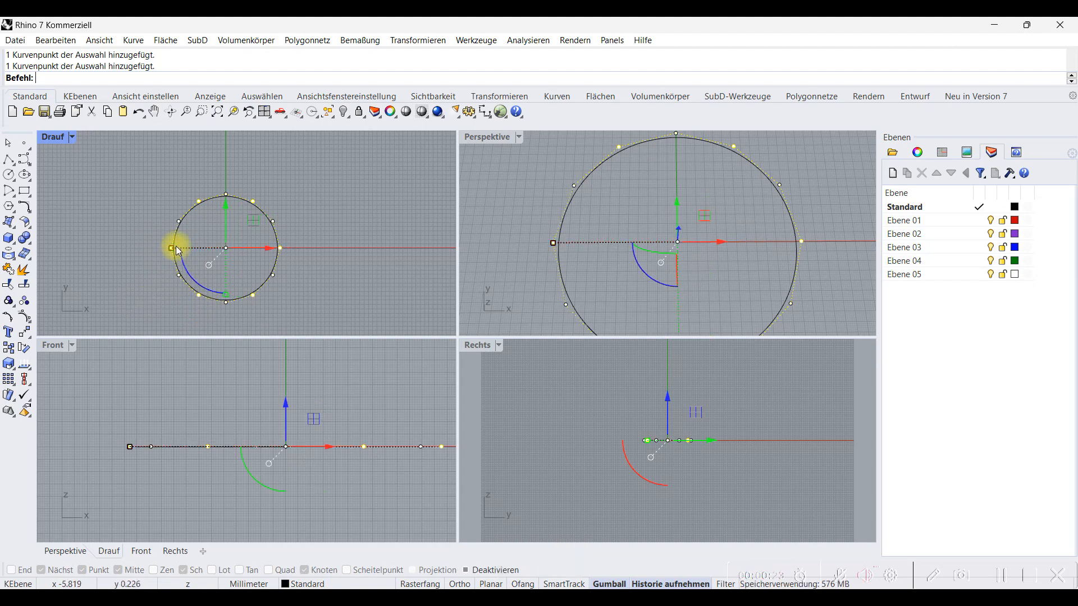
pyautogui.keyDown('shift'); pyautogui.moveTo(172, 247); pyautogui.dragTo(202, 248); pyautogui.keyUp('shift')
pyautogui.press('Escape')
pyautogui.press('Escape')
pyautogui.moveTo(724, 257); pyautogui.dragTo(788, 227, button='right')
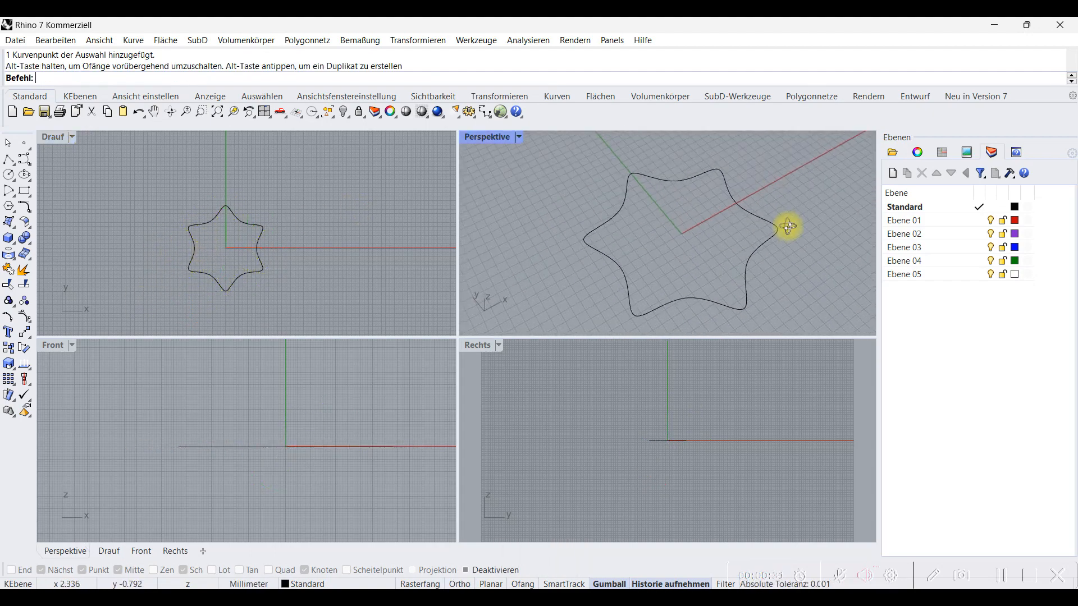
pyautogui.moveTo(743, 249); pyautogui.dragTo(715, 258, button='right')
# - Paste the gemstone and rotate it 90° about the origin in the right view so its tip points down
pyautogui.hotkey('ctrl', 'v')
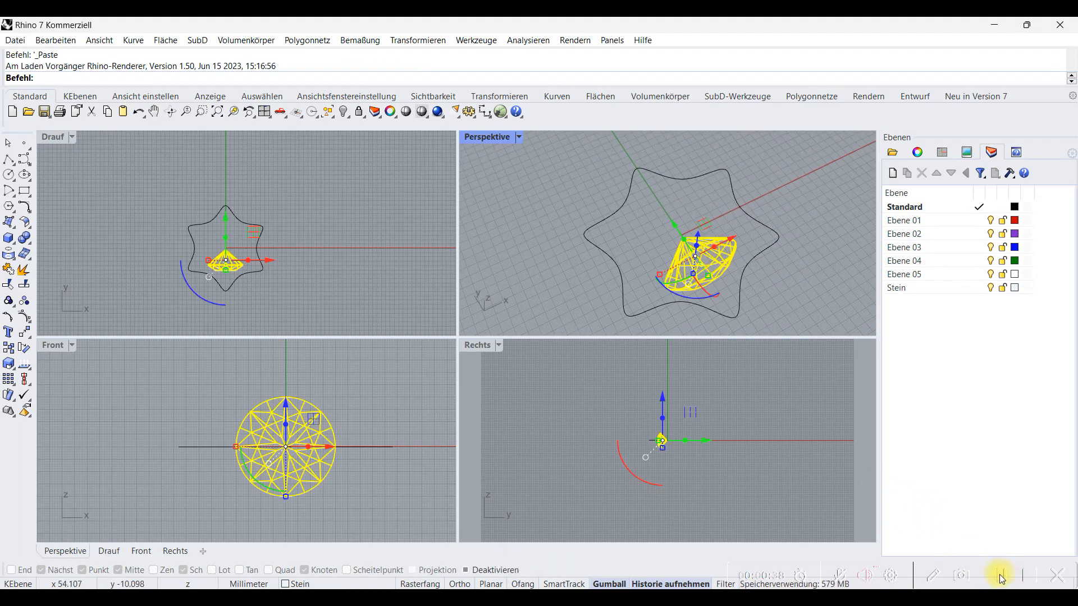
pyautogui.click(19, 349)
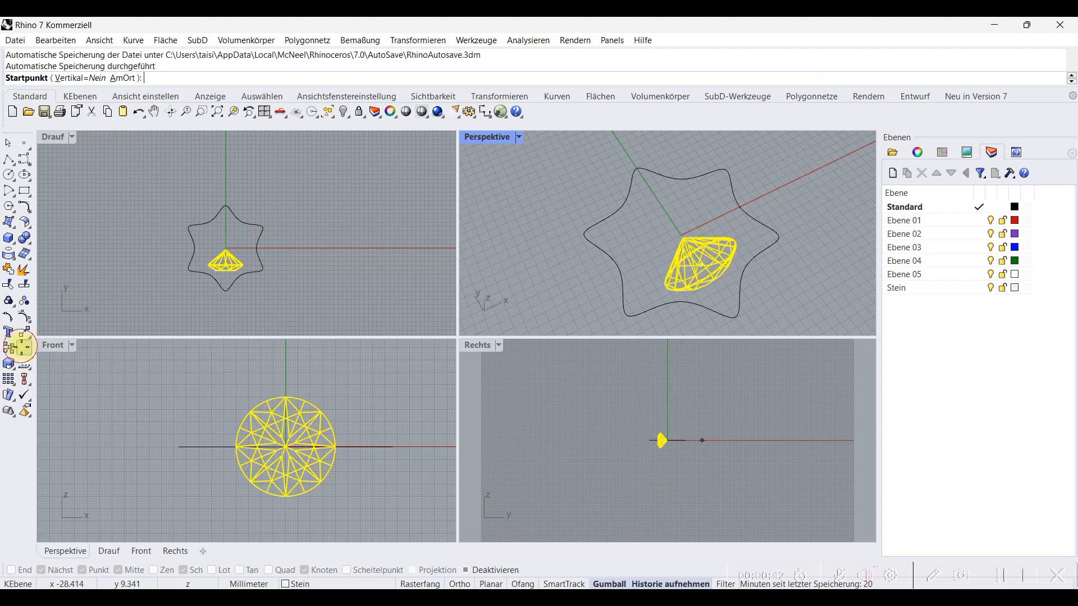
pyautogui.scroll(3, 669, 443)
pyautogui.write('0')
pyautogui.press('Return')
pyautogui.keyDown('shift'); pyautogui.click(567, 443); pyautogui.keyUp('shift')
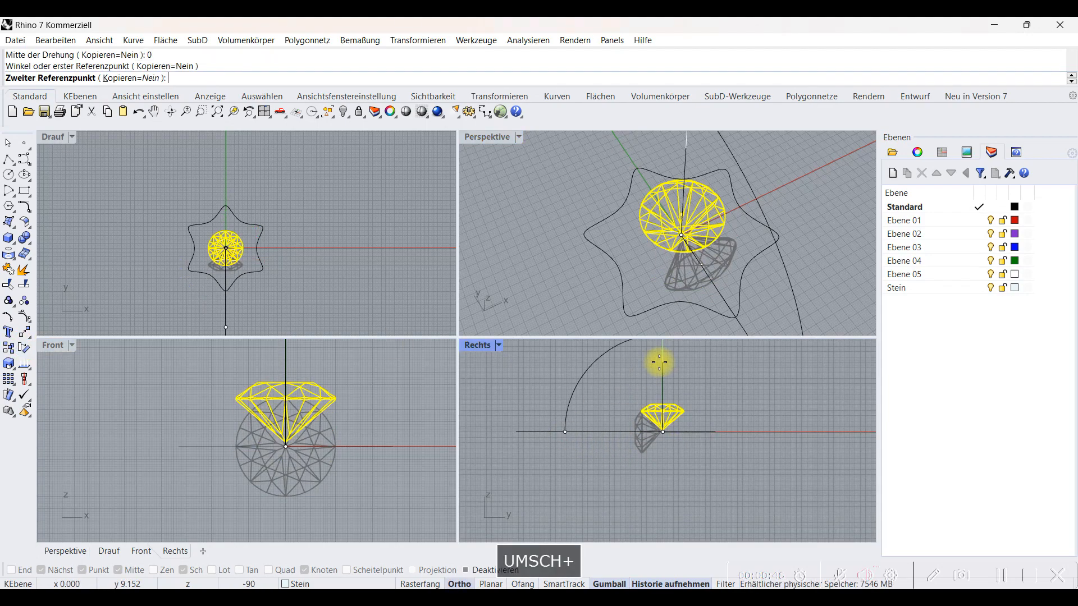
pyautogui.keyDown('shift'); pyautogui.click(660, 361); pyautogui.keyUp('shift')
# - Scale the gemstone from its centre, using its girdle radius as the reference length and 4 as the new length
pyautogui.scroll(11, 236, 254)
pyautogui.click(310, 261)
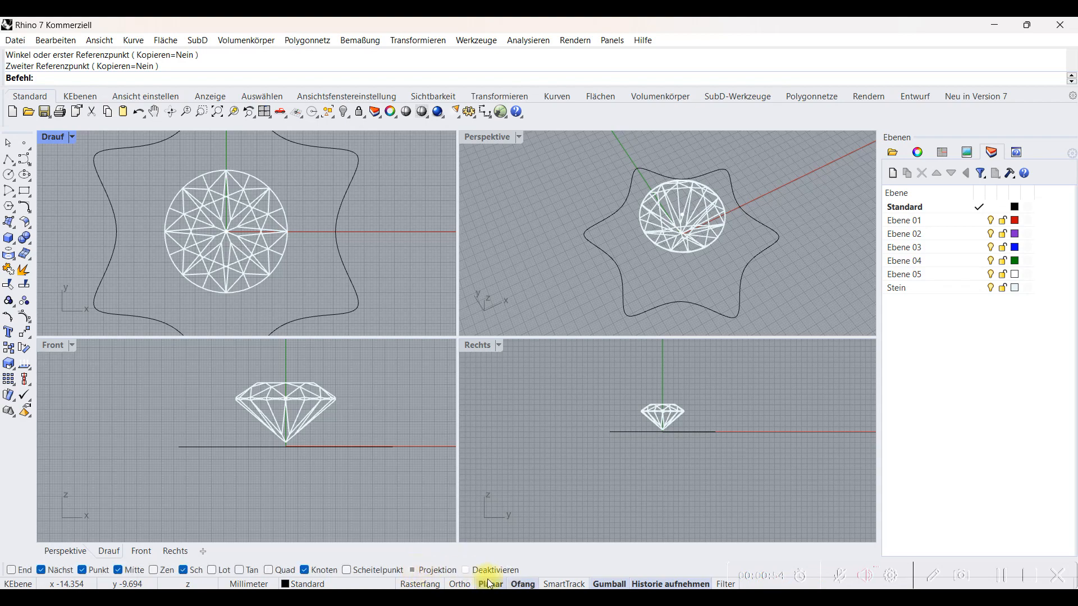
pyautogui.click(10, 365)
pyautogui.click(219, 255)
pyautogui.press('Return')
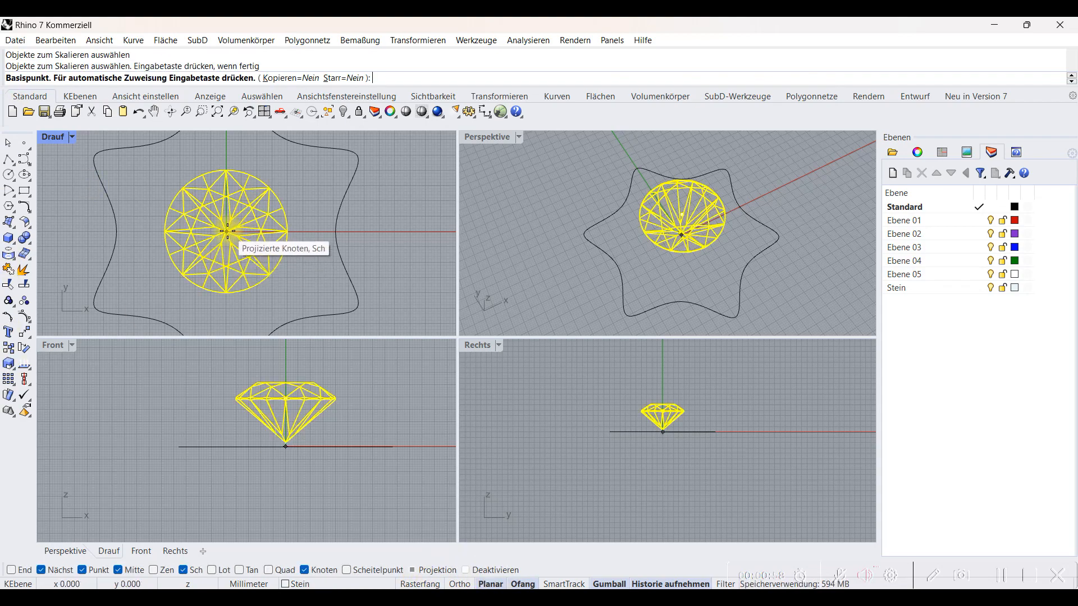
pyautogui.click(226, 232)
pyautogui.click(286, 232)
pyautogui.write('4')
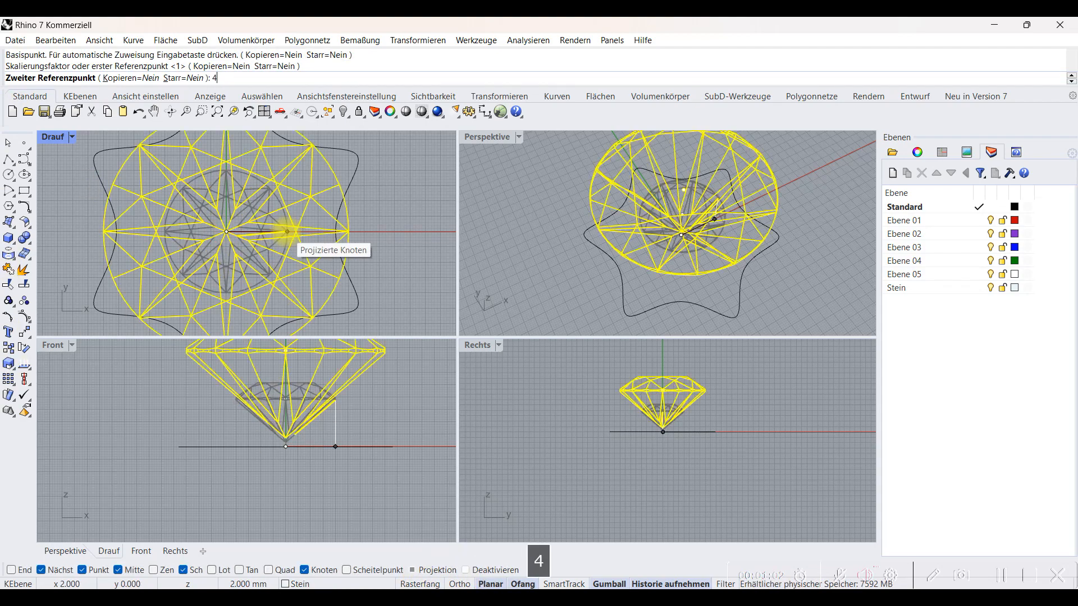
pyautogui.press('Return')
# - Raise the gemstone along the vertical axis in the front view so its tip sits above the star curve
pyautogui.click(361, 440)
pyautogui.moveTo(703, 259); pyautogui.dragTo(705, 197, button='right')
pyautogui.click(706, 198)
pyautogui.scroll(2, 331, 378)
pyautogui.moveTo(331, 378); pyautogui.dragTo(332, 396, button='right')
pyautogui.moveTo(320, 391); pyautogui.dragTo(320, 420)
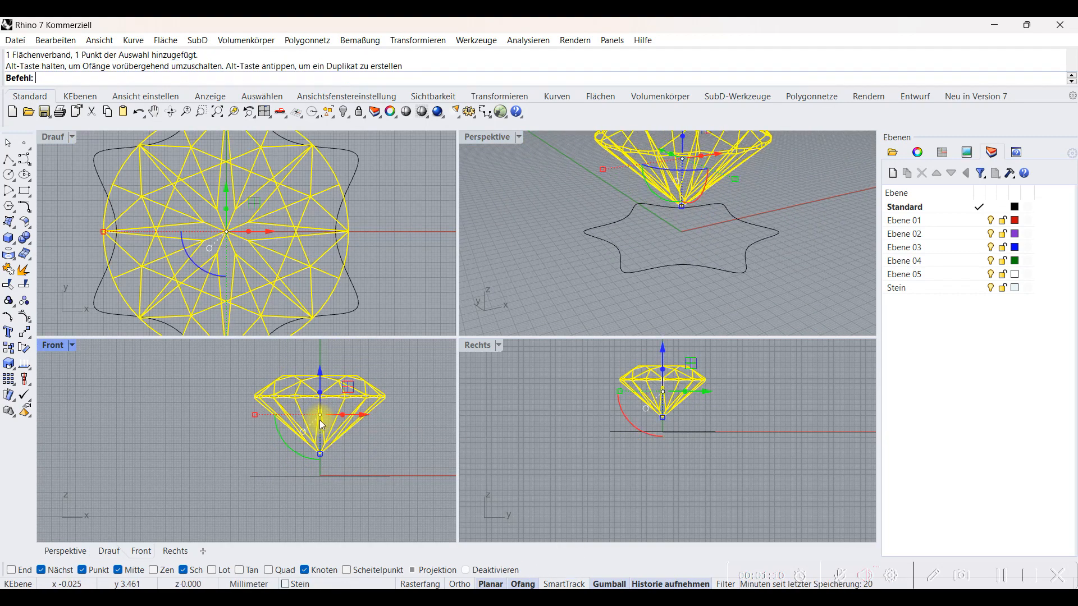
pyautogui.click(762, 469)
# - Turn on grid snap and move the star curve up about 5.8 mm to the gemstone's crown
pyautogui.click(631, 432)
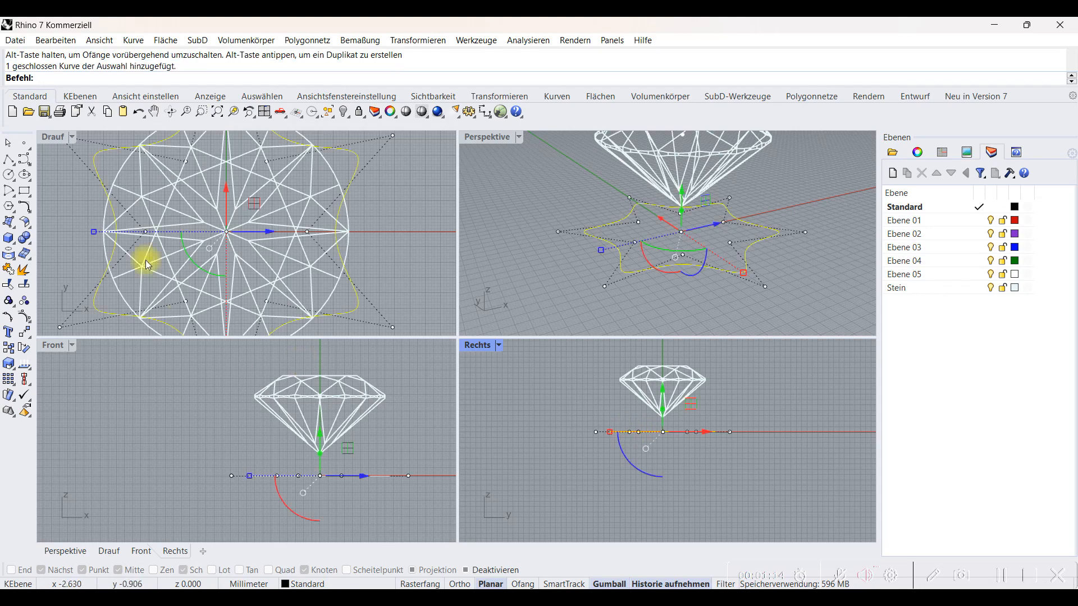
pyautogui.scroll(-2, 338, 456)
pyautogui.moveTo(325, 431); pyautogui.dragTo(324, 414)
pyautogui.hotkey('ctrl', 'z')
pyautogui.press('F9')
pyautogui.moveTo(324, 431); pyautogui.dragTo(323, 397)
pyautogui.click(428, 498)
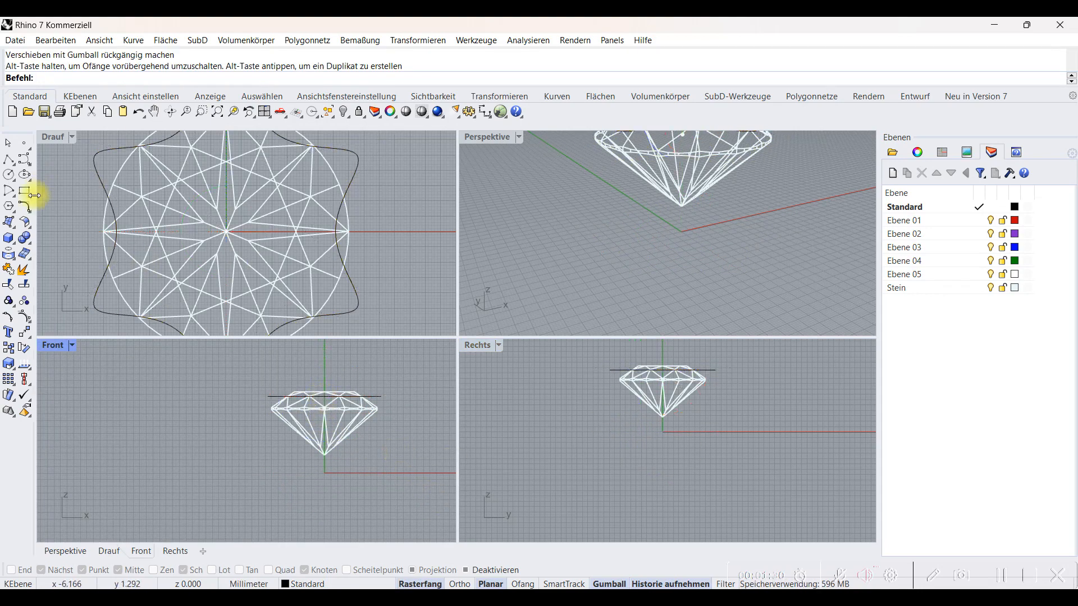
# - Draw a degree 5 control-point profile curve in the right view from the star curve's tip down to the origin
pyautogui.click(25, 160)
pyautogui.scroll(5, 724, 393)
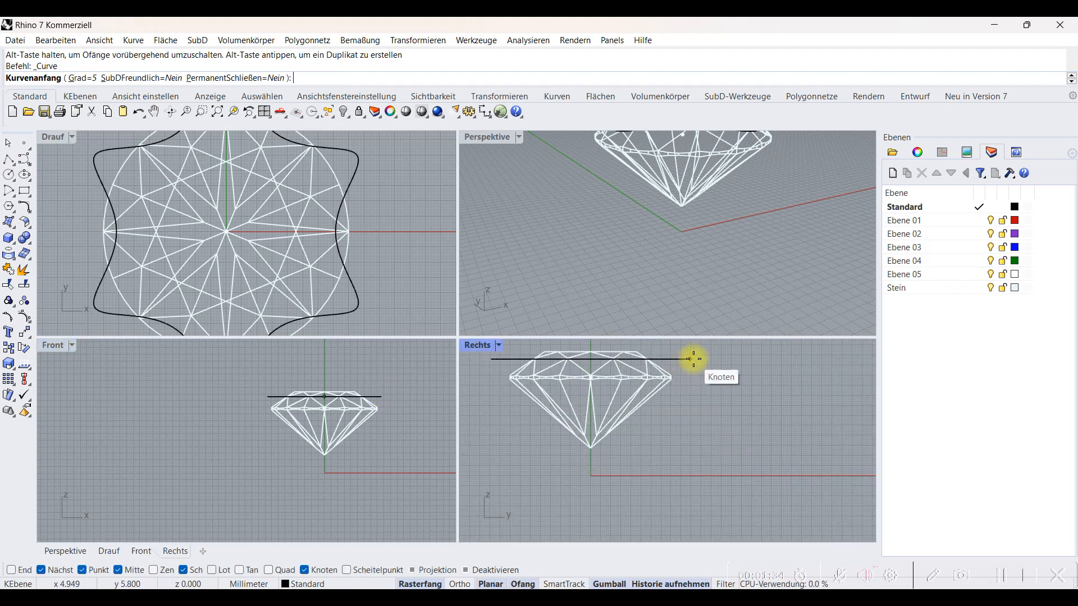
pyautogui.click(690, 359)
pyautogui.click(691, 424)
pyautogui.click(677, 469)
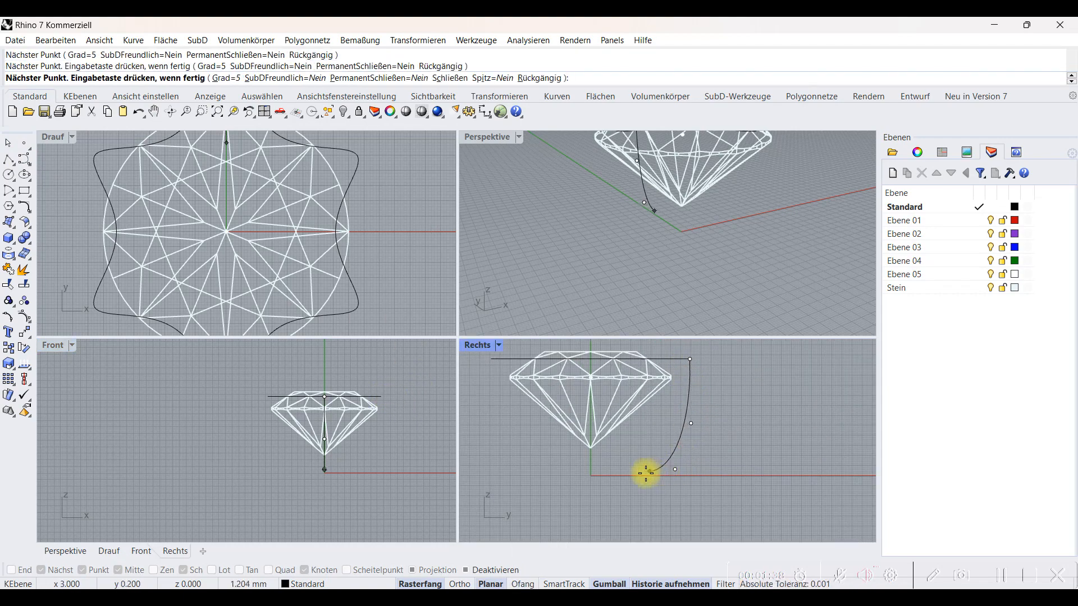
pyautogui.scroll(3, 600, 477)
pyautogui.click(584, 472)
pyautogui.rightClick(584, 472)
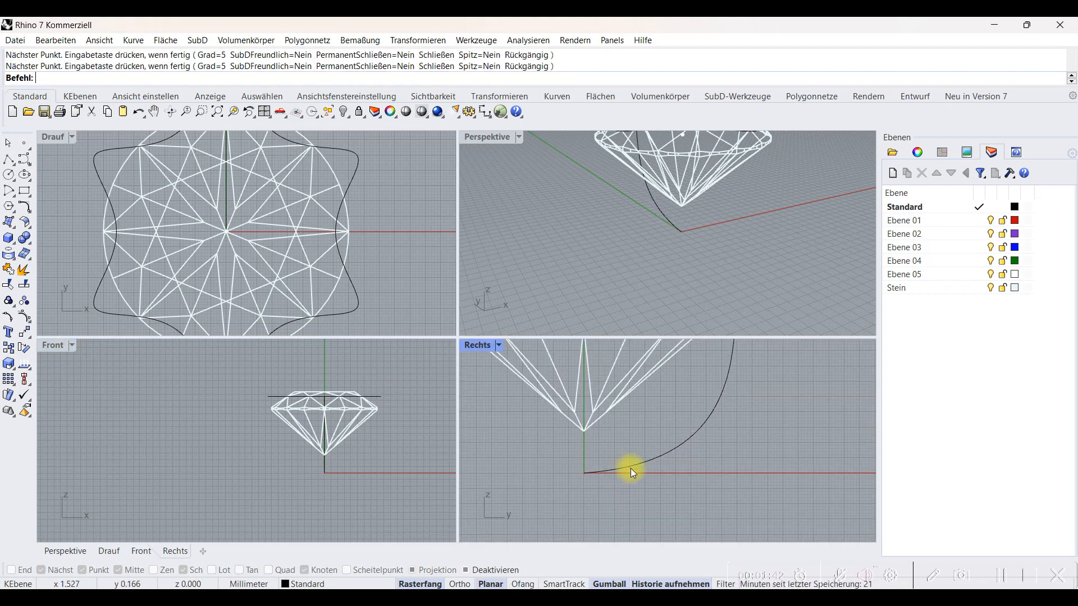
# - Shape the profile curve by moving its lower control point onto the horizontal axis and the one above it slightly down
pyautogui.click(632, 466)
pyautogui.click(712, 464)
pyautogui.moveTo(717, 465); pyautogui.dragTo(680, 481, button='right')
pyautogui.doubleClick(497, 351)
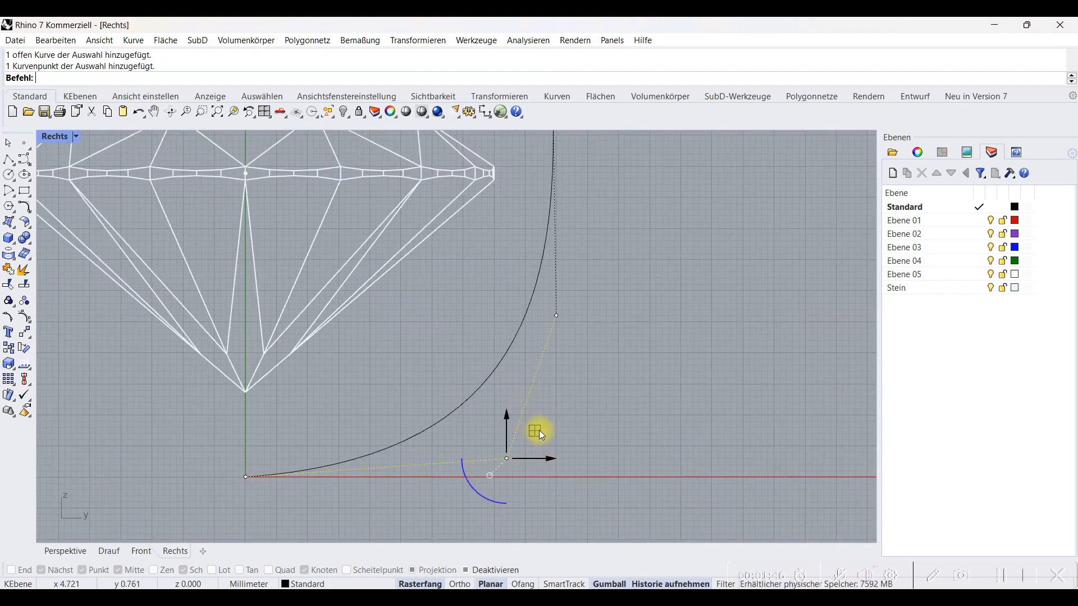
pyautogui.moveTo(544, 465); pyautogui.dragTo(552, 477)
pyautogui.moveTo(555, 315); pyautogui.dragTo(556, 339)
pyautogui.click(630, 336)
pyautogui.scroll(-8, 626, 334)
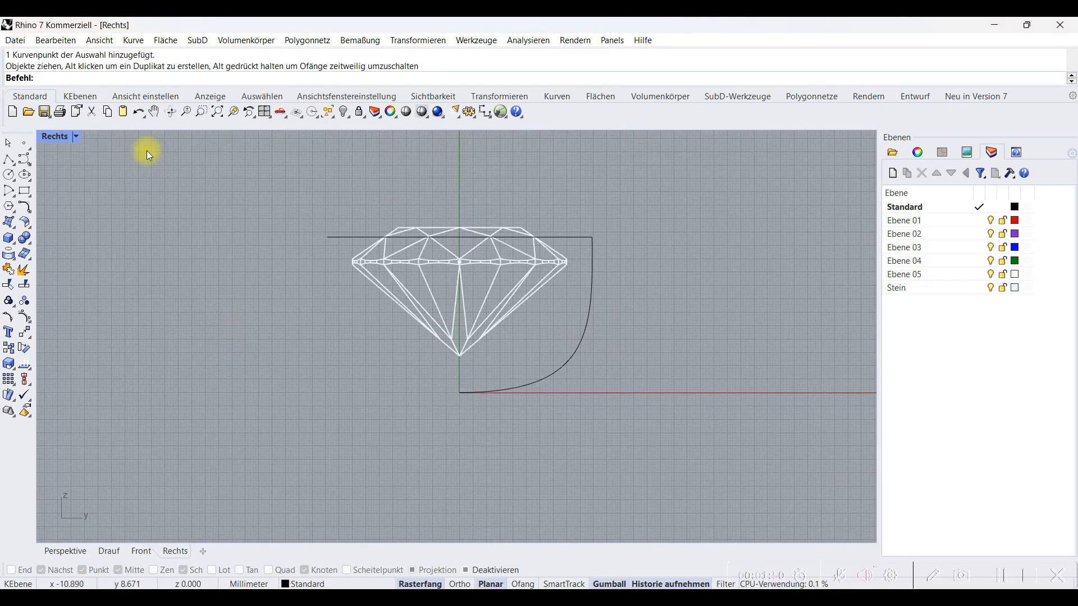
# - Create a rail revolve surface from the profile curve along the star curve, around the vertical axis through the origin
pyautogui.doubleClick(55, 137)
pyautogui.moveTo(674, 236); pyautogui.dragTo(786, 169, button='right')
pyautogui.click(11, 229)
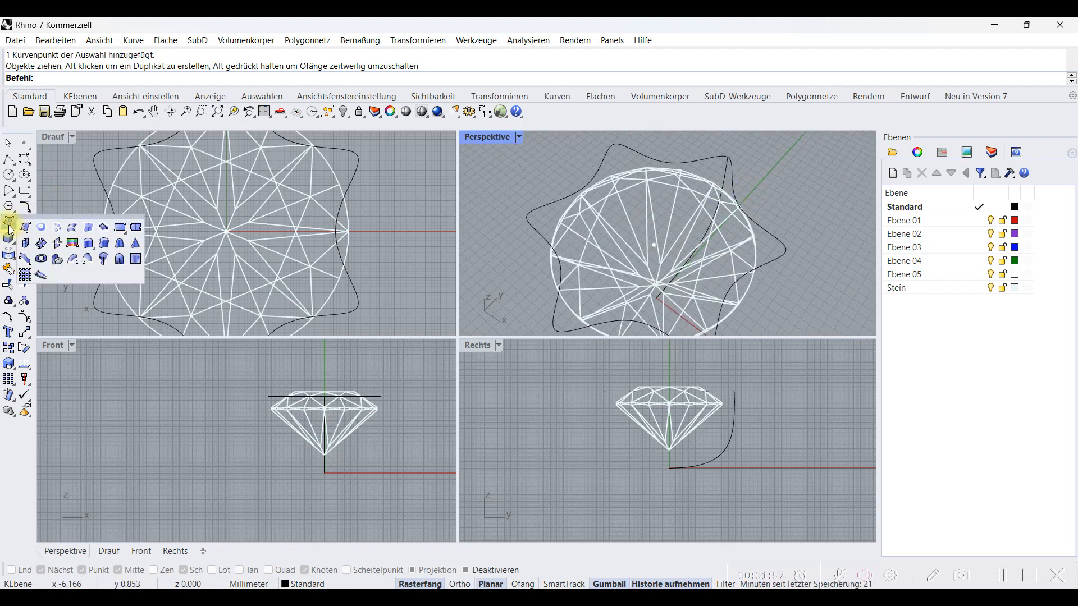
pyautogui.rightClick(104, 259)
pyautogui.moveTo(806, 203); pyautogui.dragTo(721, 169, button='right')
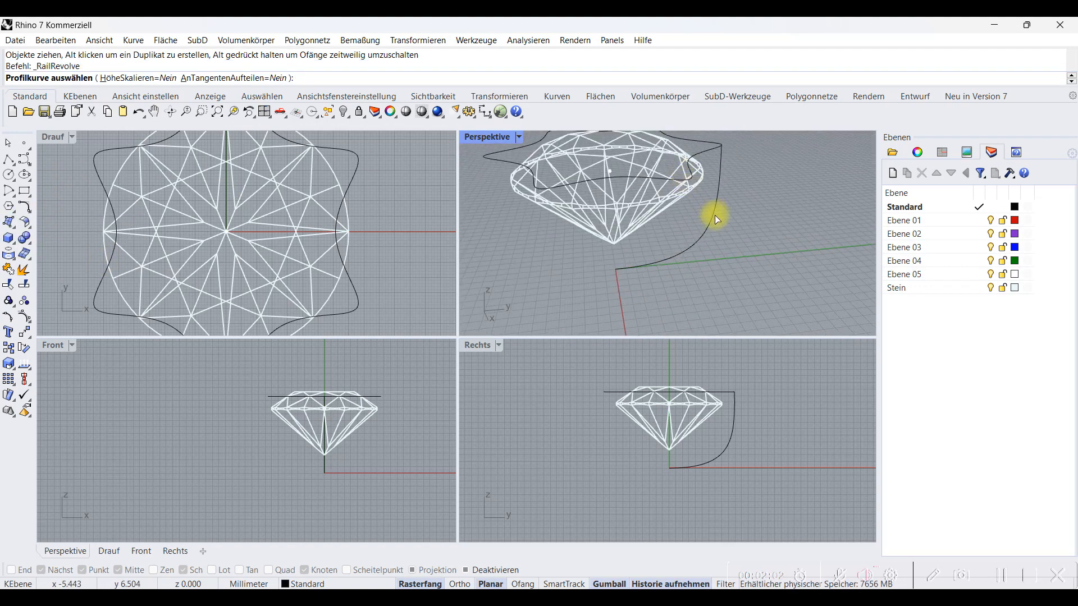
pyautogui.click(715, 214)
pyautogui.moveTo(715, 215); pyautogui.dragTo(711, 239, button='right')
pyautogui.click(710, 157)
pyautogui.scroll(8, 675, 465)
pyautogui.scroll(3, 674, 463)
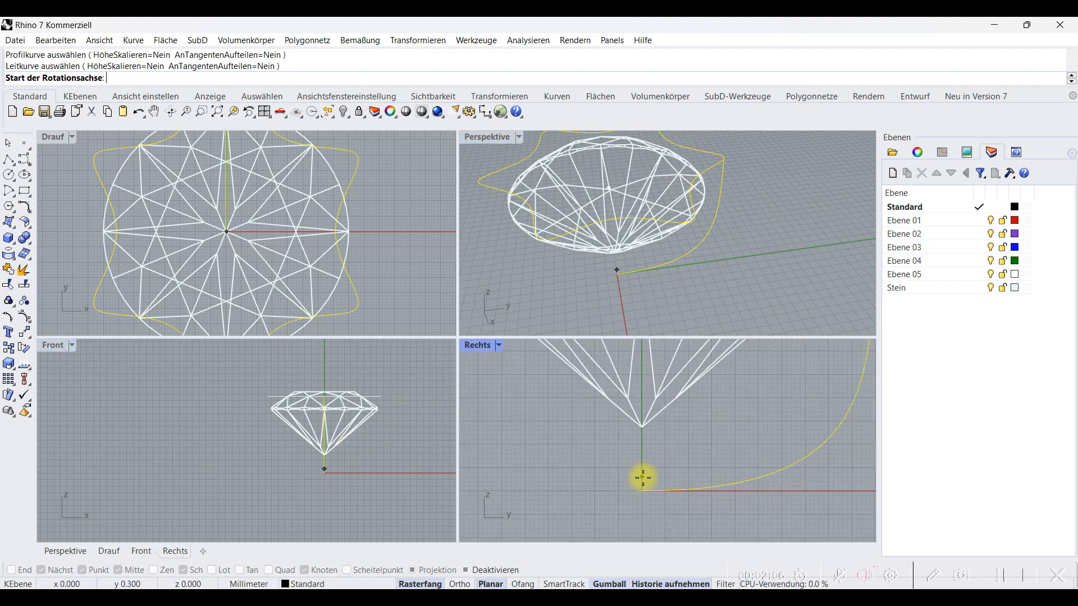
pyautogui.click(642, 490)
pyautogui.keyDown('shift'); pyautogui.click(645, 439); pyautogui.keyUp('shift')
# - Switch the perspective view to shaded display and look at the star-shaped cup around the gemstone
pyautogui.click(519, 137)
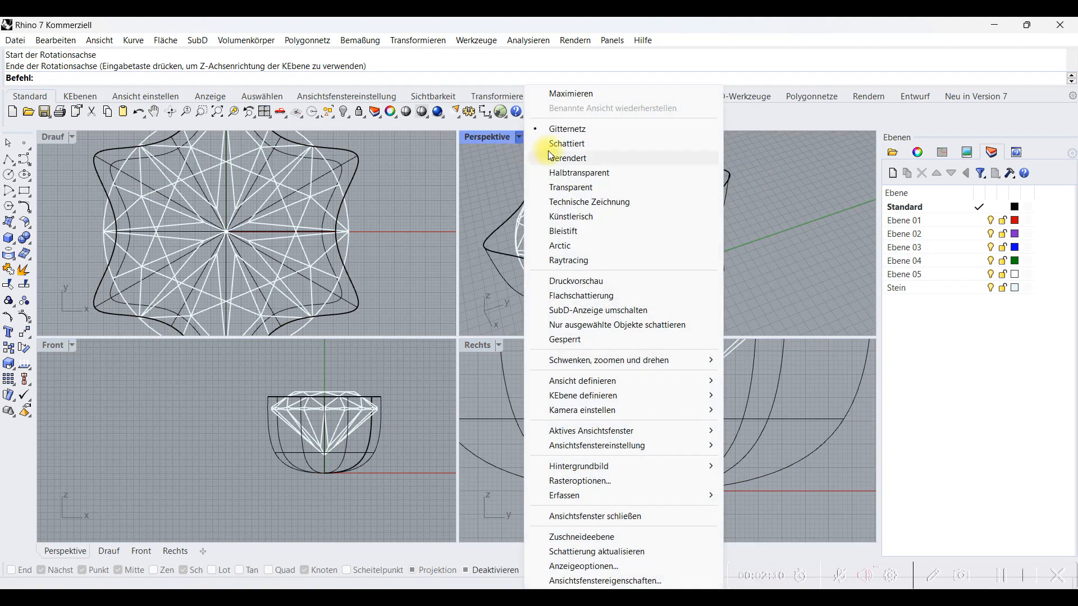
pyautogui.click(559, 142)
pyautogui.scroll(-3, 736, 185)
pyautogui.moveTo(674, 258); pyautogui.dragTo(650, 199, button='right')
pyautogui.scroll(-13, 607, 456)
pyautogui.moveTo(705, 242); pyautogui.dragTo(698, 303, button='right')
# - Select all control points of the star curve and scale them slightly outward from the centre to enlarge the cup
pyautogui.click(712, 214)
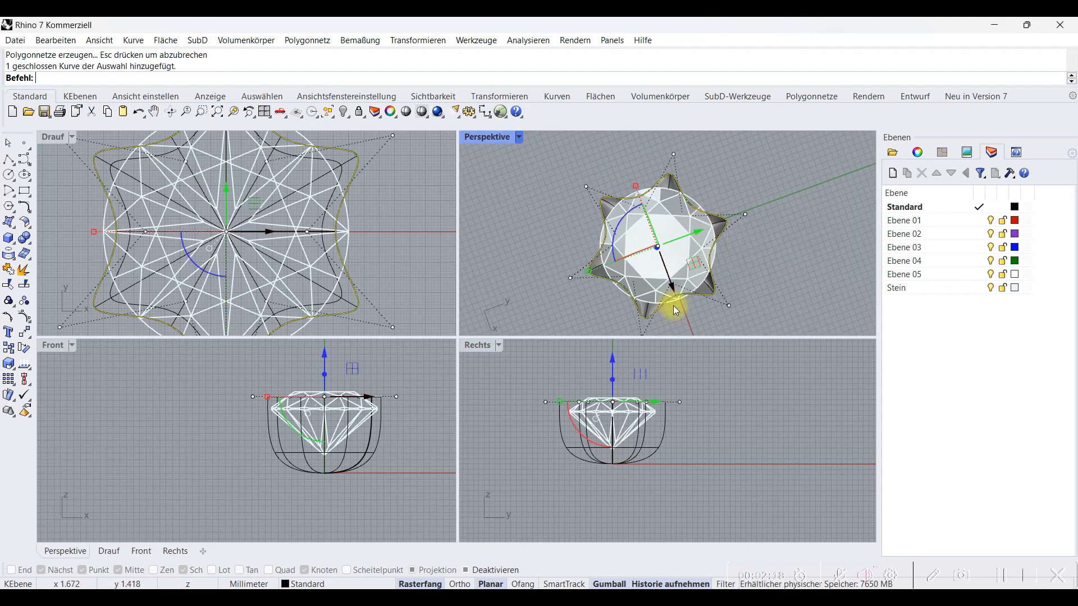
pyautogui.click(25, 319)
pyautogui.click(658, 446)
pyautogui.click(699, 480)
pyautogui.click(26, 319)
pyautogui.moveTo(508, 384); pyautogui.dragTo(702, 415)
pyautogui.moveTo(305, 262); pyautogui.dragTo(322, 247, button='right')
pyautogui.scroll(-2, 201, 266)
pyautogui.keyDown('shift'); pyautogui.moveTo(102, 229); pyautogui.dragTo(95, 228); pyautogui.keyUp('shift')
pyautogui.click(496, 204)
pyautogui.moveTo(750, 275)
pyautogui.mouseDown(button='right')
pyautogui.moveTo(748, 221)
pyautogui.moveTo(729, 322)
pyautogui.moveTo(760, 270)
pyautogui.mouseUp(button='right')
pyautogui.press('Escape')
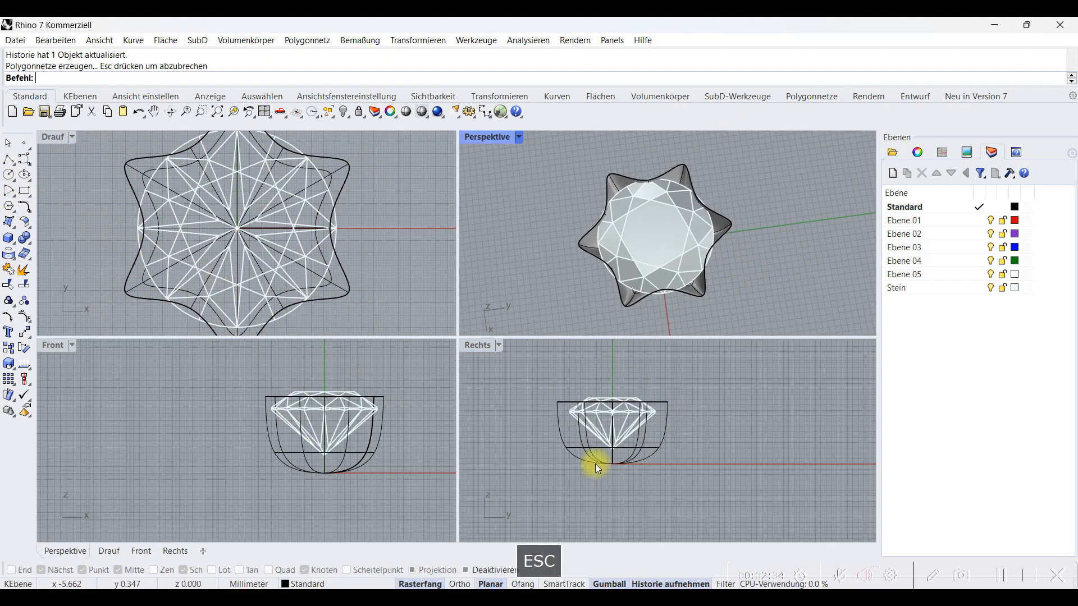
# - Offset the profile curve 0.8 mm towards the inside of the cup
pyautogui.scroll(4, 661, 440)
pyautogui.click(664, 440)
pyautogui.click(27, 208)
pyautogui.click(176, 213)
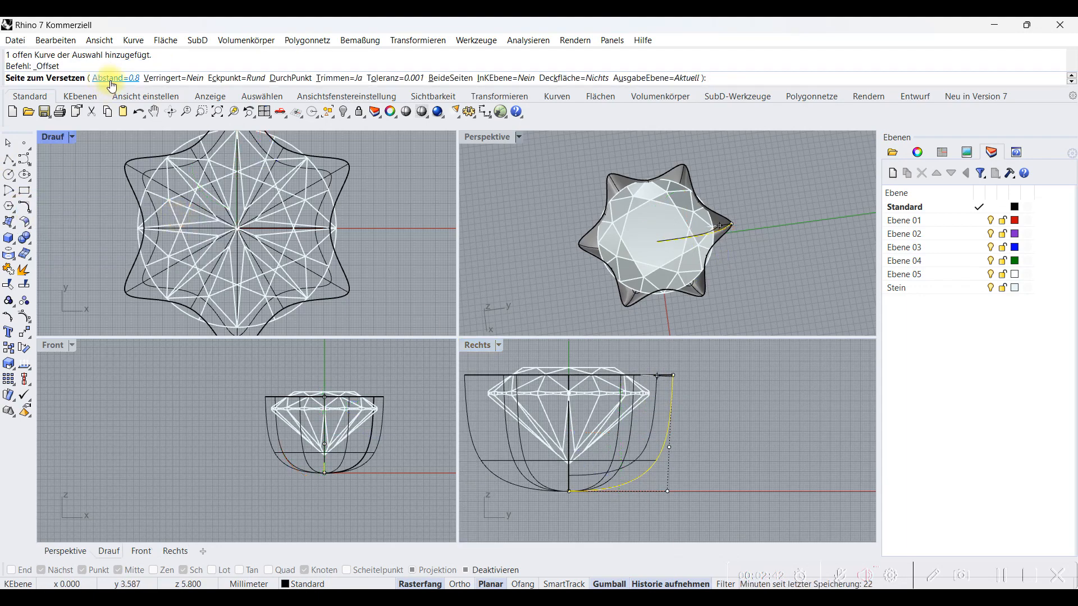
pyautogui.click(584, 429)
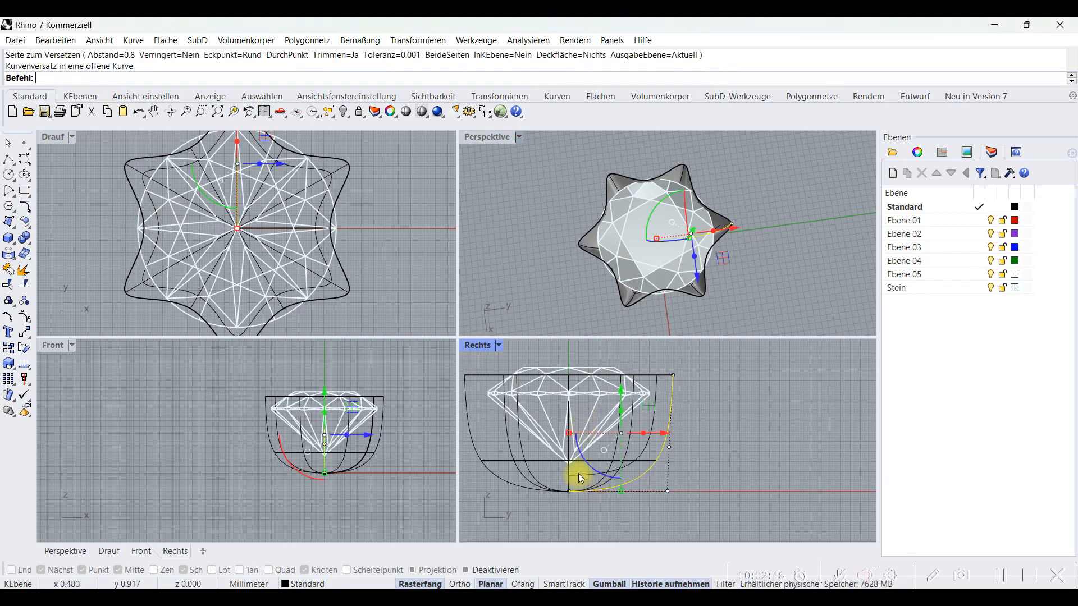
# - Rebuild the offset curve with 4 points and degree 3, deleting the input curve
pyautogui.click(23, 207)
pyautogui.click(120, 228)
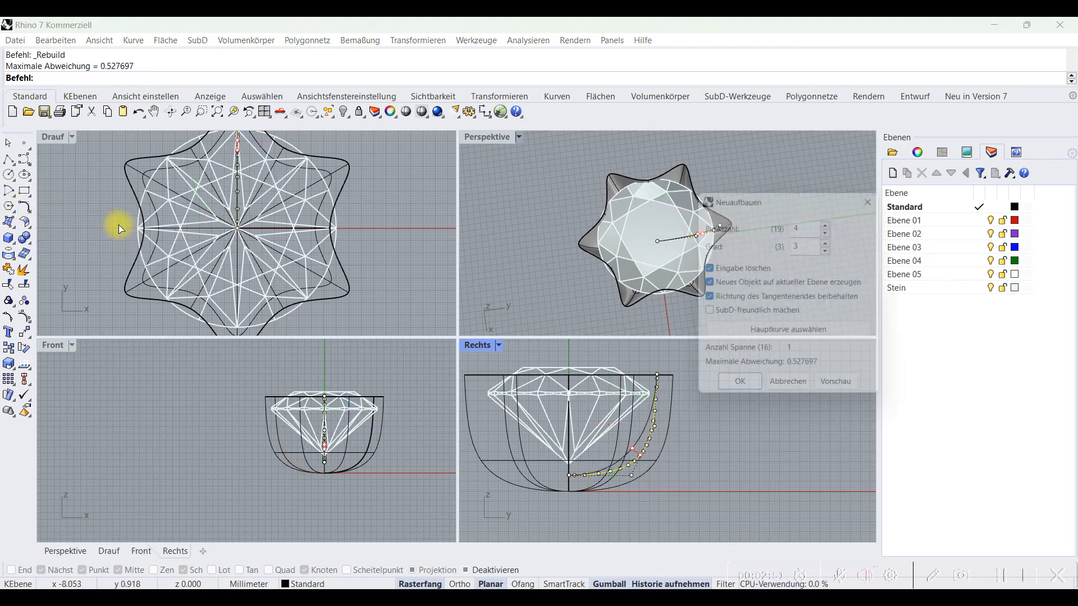
pyautogui.click(739, 392)
# - Move the inner curve's top control point inward along the rim line and its second point up and inward
pyautogui.scroll(5, 656, 402)
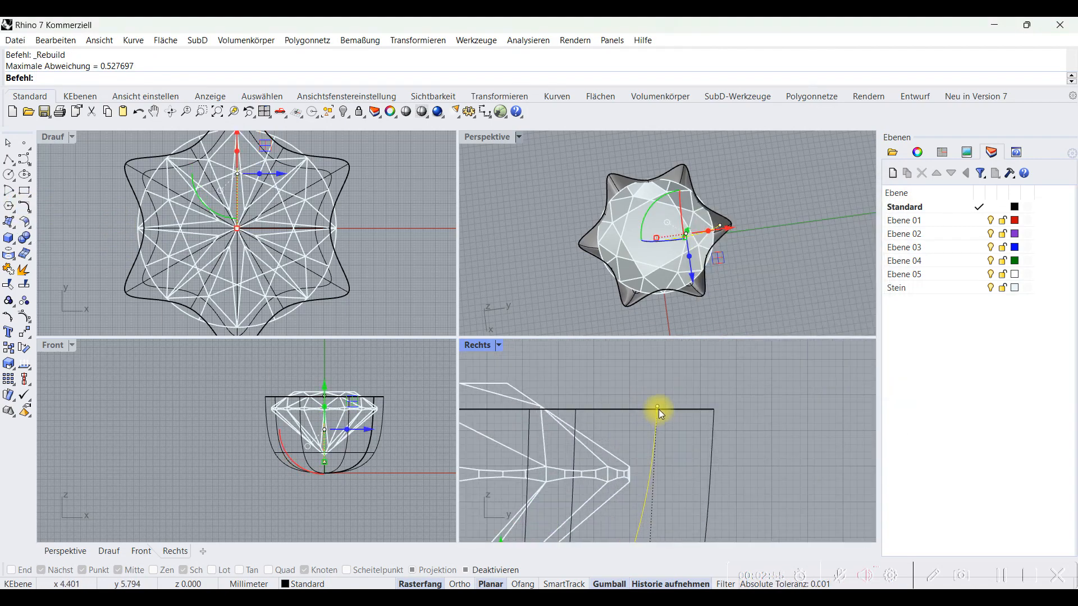
pyautogui.click(635, 405)
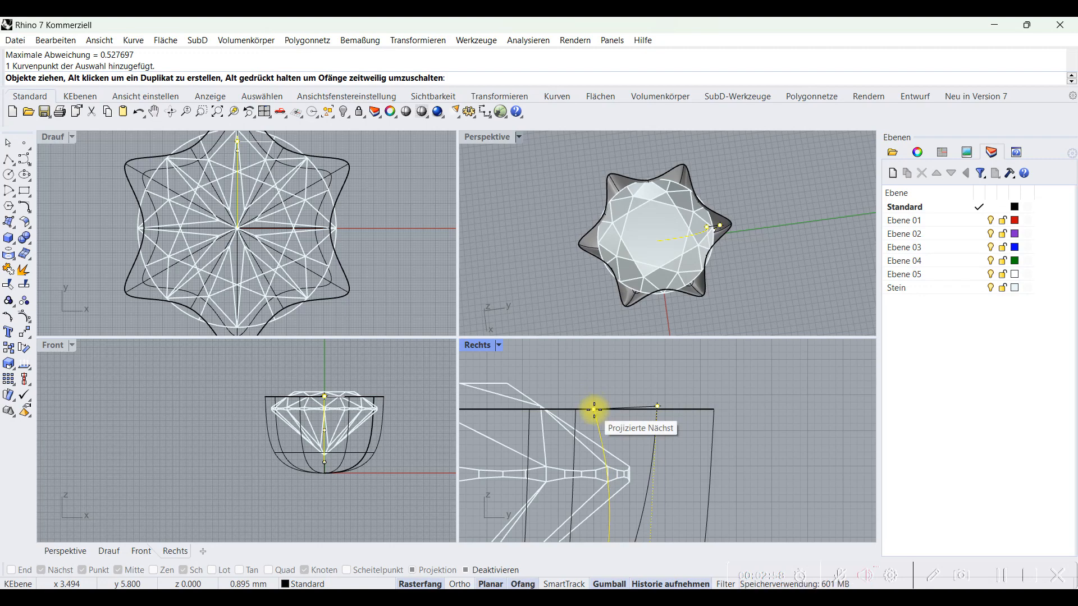
pyautogui.moveTo(594, 410); pyautogui.dragTo(595, 410)
pyautogui.scroll(-4, 645, 477)
pyautogui.moveTo(647, 479); pyautogui.dragTo(644, 425, button='right')
pyautogui.doubleClick(477, 343)
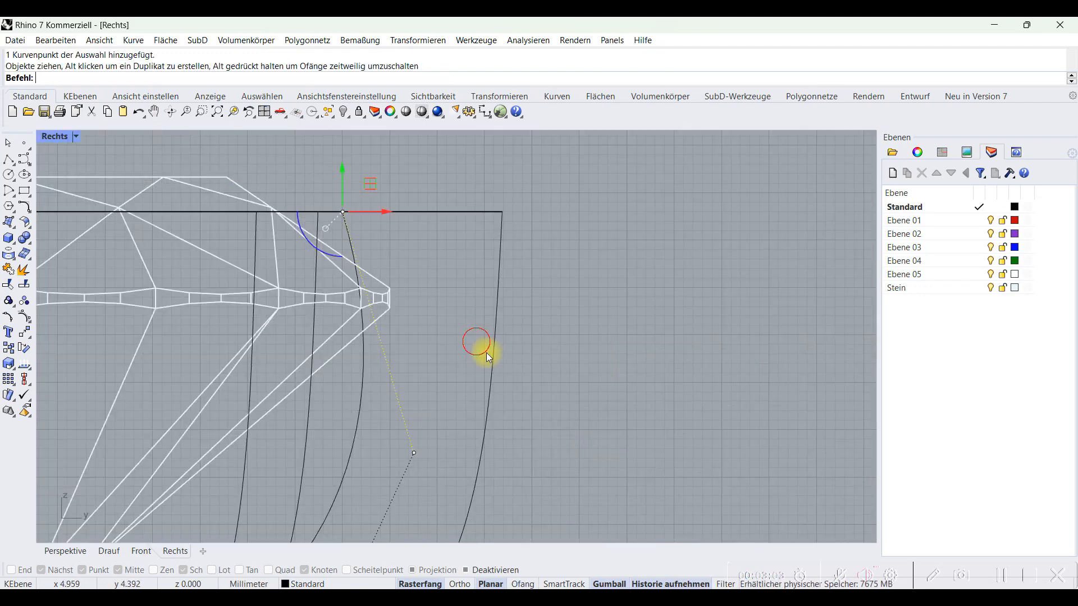
pyautogui.moveTo(417, 450); pyautogui.dragTo(600, 369, button='right')
pyautogui.moveTo(598, 369); pyautogui.dragTo(541, 312)
pyautogui.scroll(-3, 541, 312)
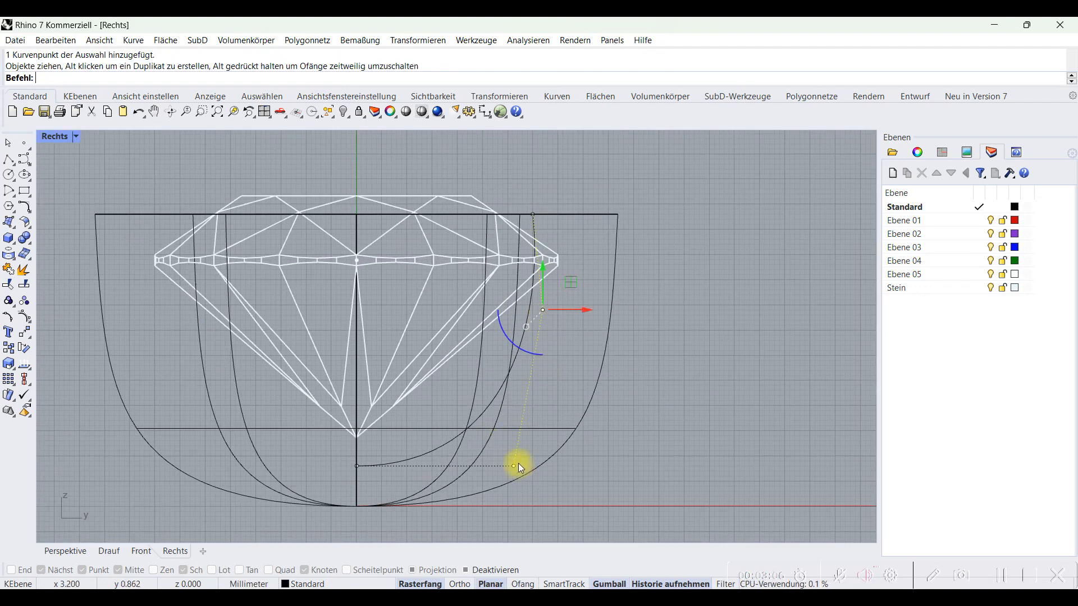
# - Fine-tune the inner curve's top end by aligning its two upper control points vertically
pyautogui.scroll(3, 533, 202)
pyautogui.click(541, 204)
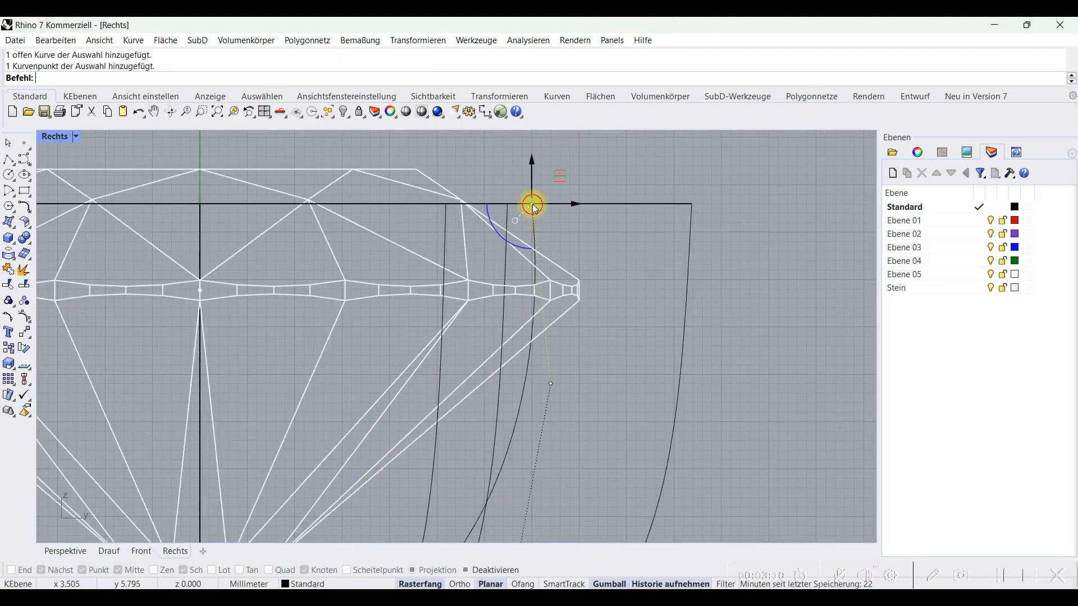
pyautogui.moveTo(550, 384); pyautogui.dragTo(541, 386)
pyautogui.press('Escape')
pyautogui.press('Escape')
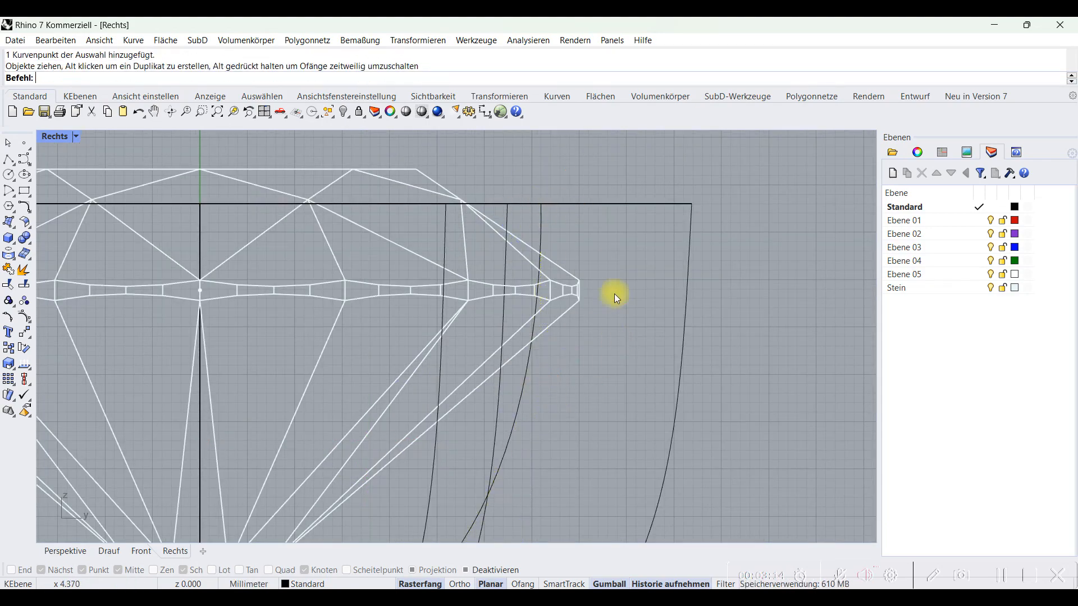
# - Revolve the inner curve 360° around the vertical centre axis to create the inner surface of the cup
pyautogui.scroll(-8, 614, 294)
pyautogui.doubleClick(63, 136)
pyautogui.scroll(3, 711, 480)
pyautogui.click(711, 480)
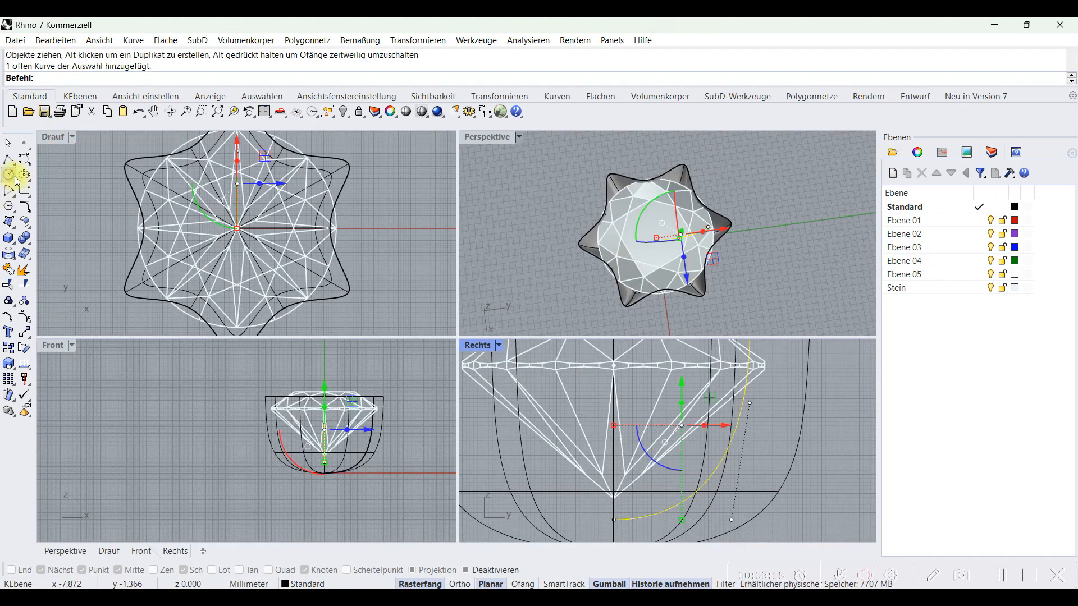
pyautogui.click(10, 225)
pyautogui.click(102, 258)
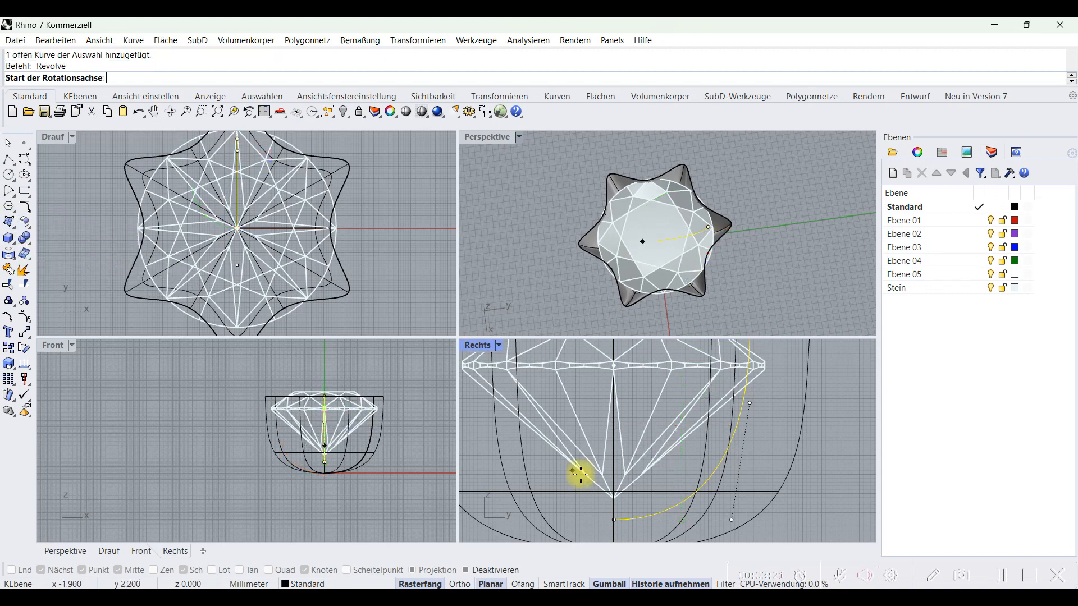
pyautogui.click(614, 505)
pyautogui.keyDown('shift'); pyautogui.click(613, 392); pyautogui.keyUp('shift')
pyautogui.scroll(-4, 311, 248)
pyautogui.keyDown('shift'); pyautogui.click(262, 149); pyautogui.keyUp('shift')
pyautogui.keyDown('shift'); pyautogui.click(254, 145); pyautogui.keyUp('shift')
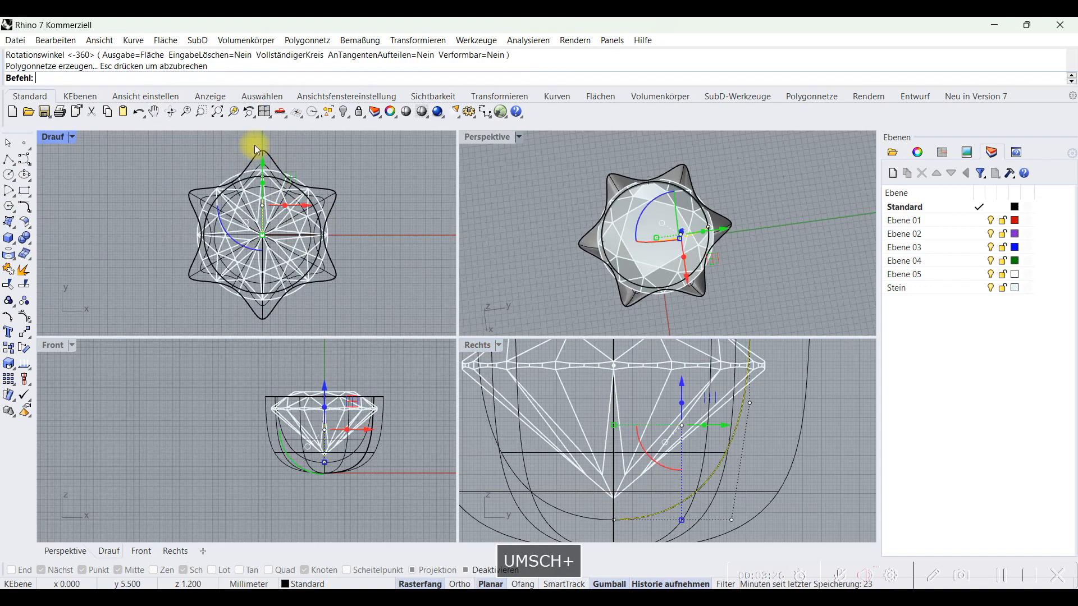
# - Duplicate the circular top edge of the revolved inner surface as a curve
pyautogui.scroll(6, 722, 252)
pyautogui.doubleClick(491, 137)
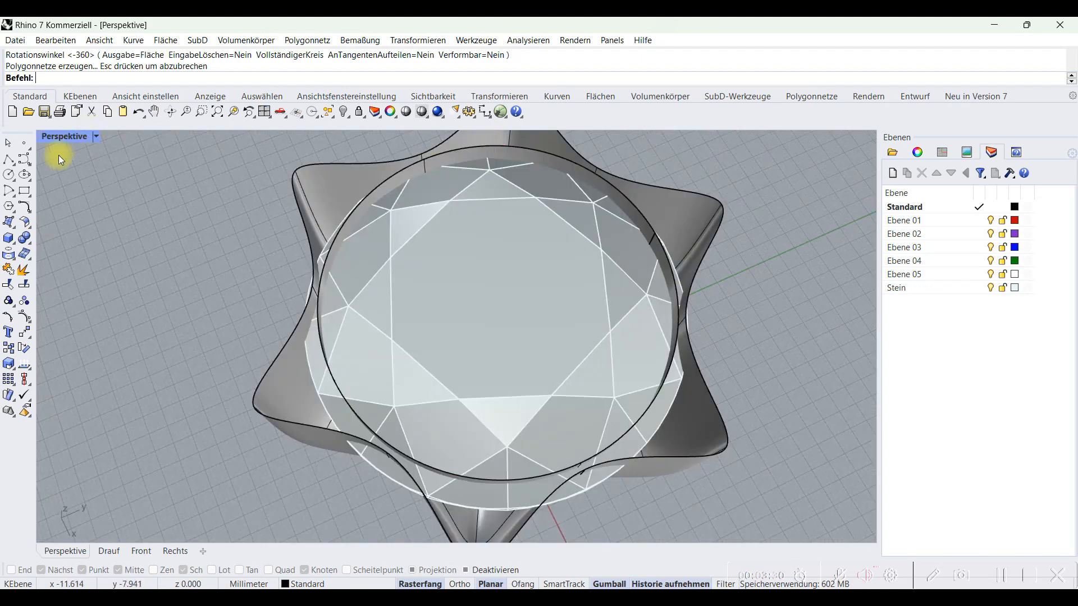
pyautogui.click(11, 255)
pyautogui.click(58, 259)
pyautogui.click(347, 219)
pyautogui.press('Return')
# - Create a planar surface between the circular inner rim curve and the star-shaped outer rim curve
pyautogui.keyDown('shift'); pyautogui.click(389, 163); pyautogui.keyUp('shift')
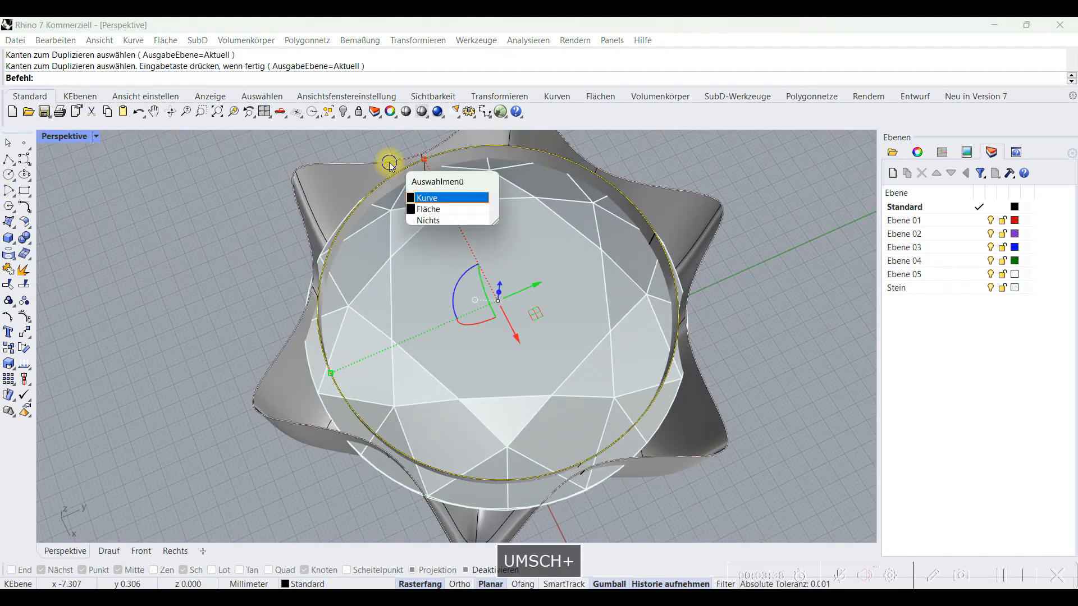
pyautogui.click(428, 197)
pyautogui.click(7, 226)
pyautogui.click(41, 229)
pyautogui.press('Escape')
# - Join the planar rim, the outer star surface and the inner revolved surface into one closed polysurface
pyautogui.moveTo(507, 399); pyautogui.dragTo(470, 414, button='right')
pyautogui.click(241, 355)
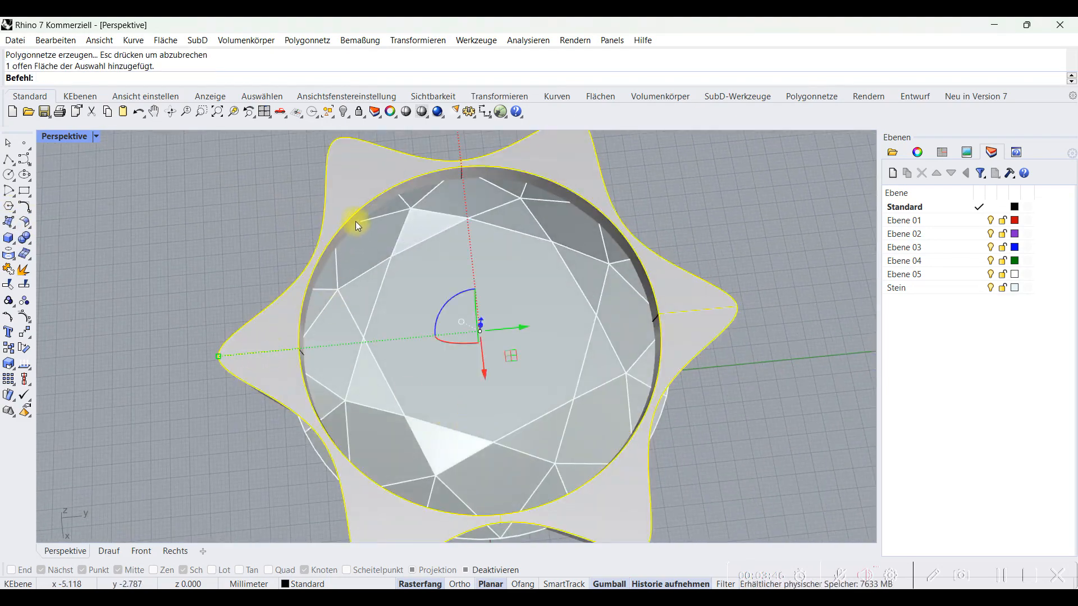
pyautogui.keyDown('shift'); pyautogui.click(356, 222); pyautogui.keyUp('shift')
pyautogui.click(394, 259)
pyautogui.moveTo(394, 258); pyautogui.dragTo(347, 339, button='right')
pyautogui.click(8, 268)
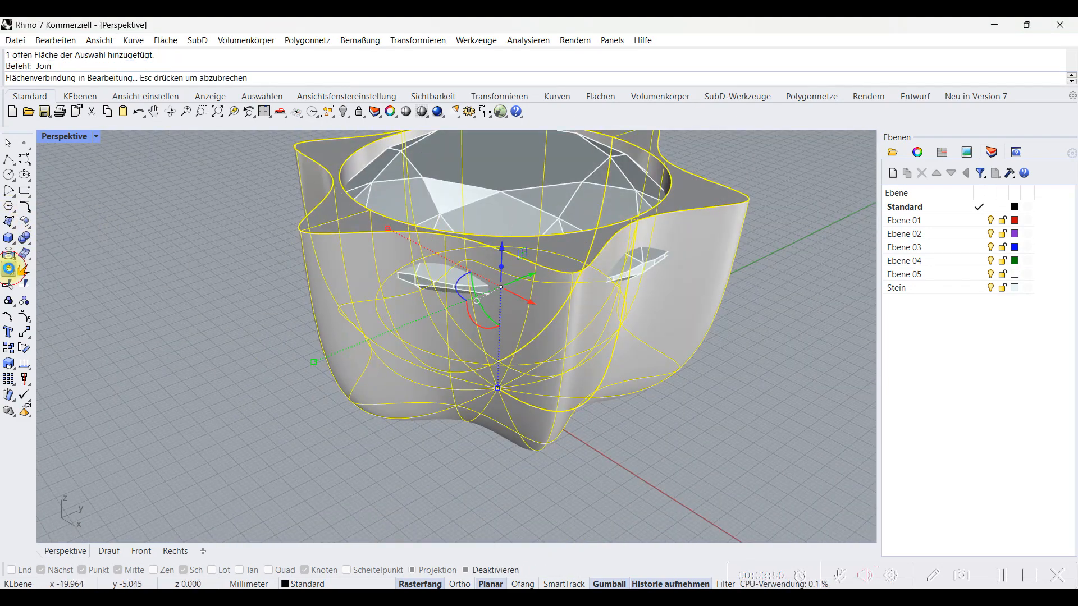
pyautogui.doubleClick(78, 137)
pyautogui.moveTo(662, 223); pyautogui.dragTo(624, 261, button='right')
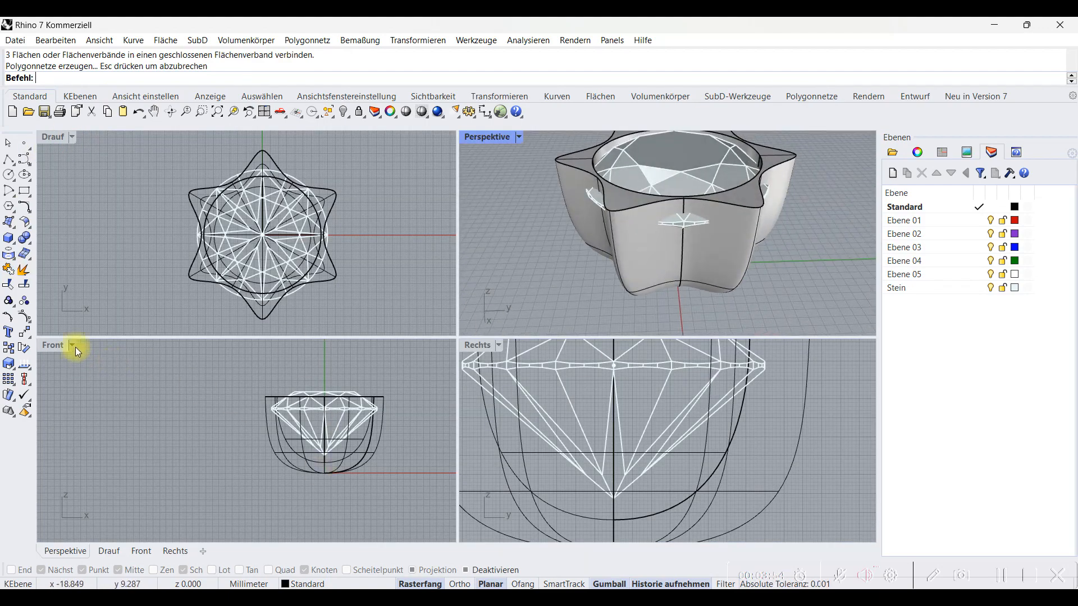
# - Set the Front view to shaded display and frame the cup in the Front and Top views
pyautogui.click(73, 347)
pyautogui.click(143, 145)
pyautogui.moveTo(348, 412)
pyautogui.mouseDown(button='right')
pyautogui.moveTo(262, 429)
pyautogui.moveTo(285, 391)
pyautogui.moveTo(272, 419)
pyautogui.mouseUp(button='right')
pyautogui.rightClick(261, 429)
pyautogui.click(73, 346)
pyautogui.click(132, 144)
pyautogui.scroll(4, 271, 418)
pyautogui.moveTo(254, 247); pyautogui.dragTo(247, 220, button='right')
pyautogui.scroll(-5, 643, 442)
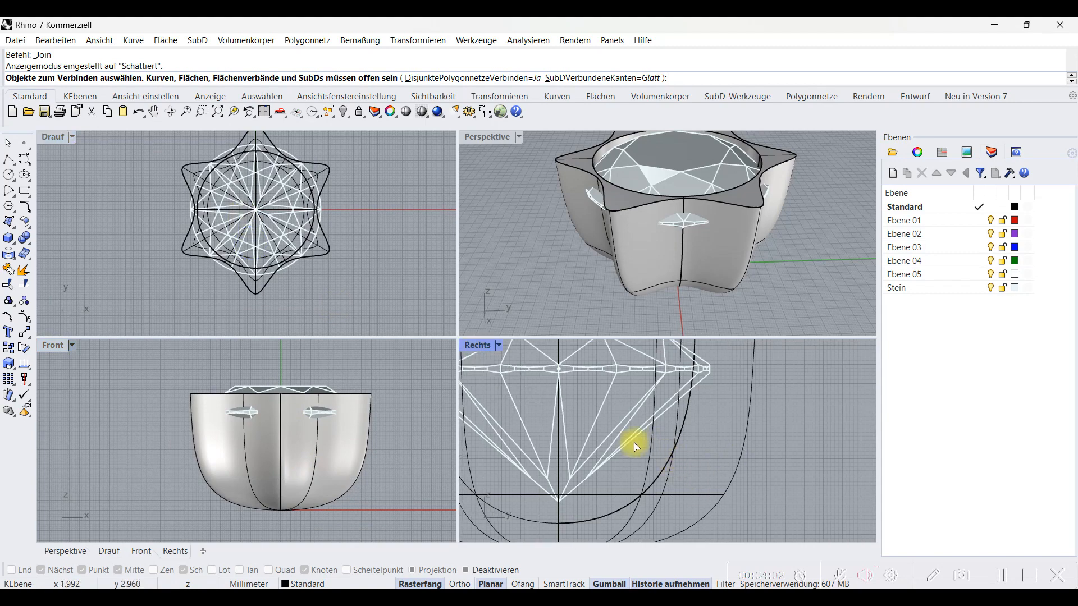
# - Try shaded display in the Right view, enlarge that view and return it to wireframe
pyautogui.press('Escape')
pyautogui.click(499, 345)
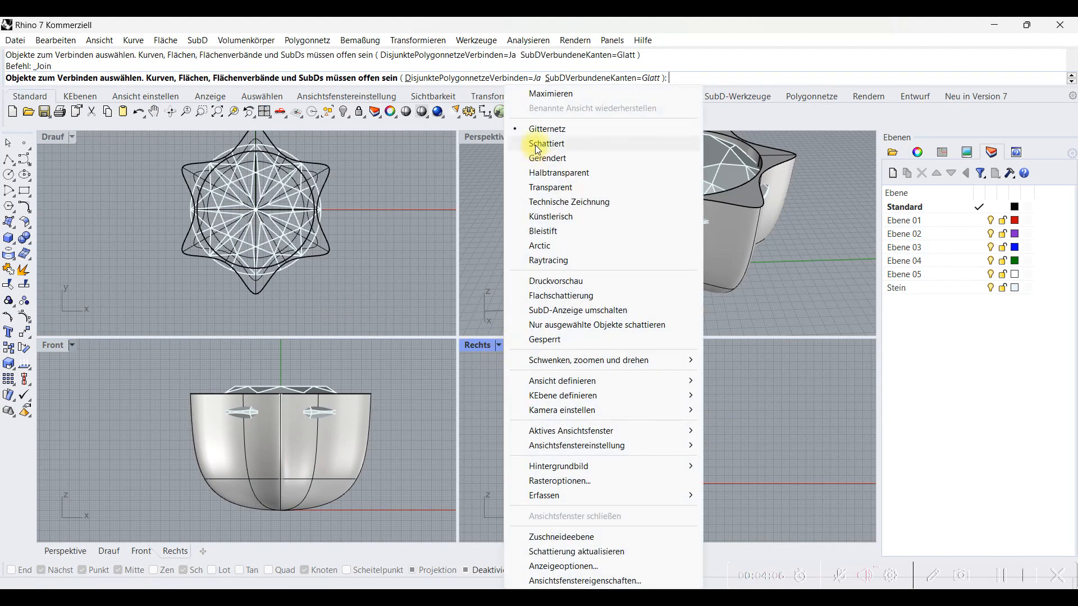
pyautogui.click(517, 145)
pyautogui.scroll(3, 645, 409)
pyautogui.doubleClick(477, 345)
pyautogui.click(76, 137)
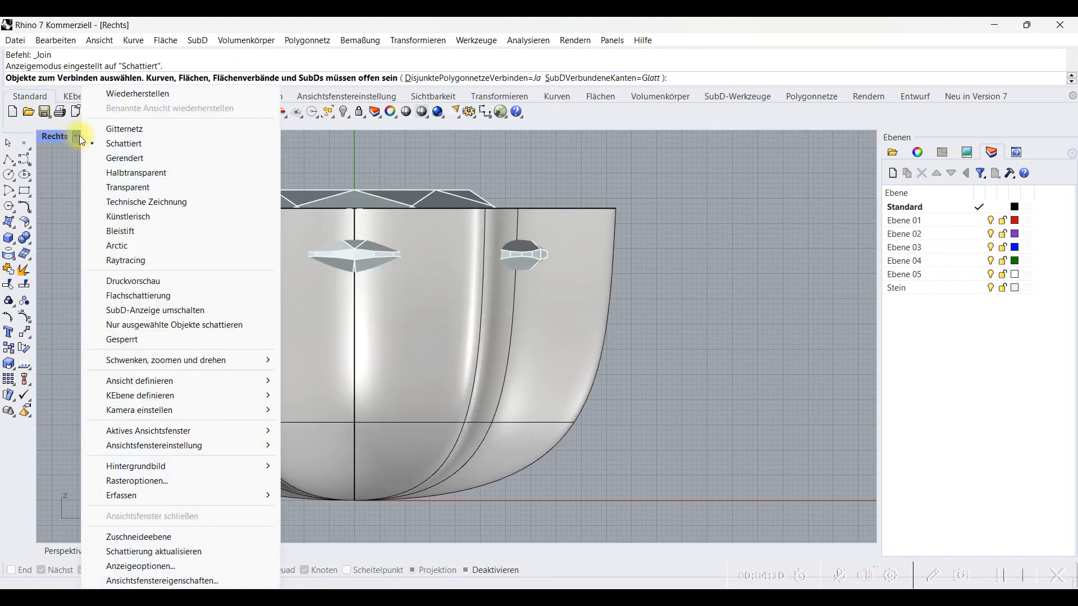
pyautogui.click(112, 126)
# - Draw a three-point control-point curve in the Right view from above the stone down to the centre axis near its lower tip
pyautogui.click(24, 159)
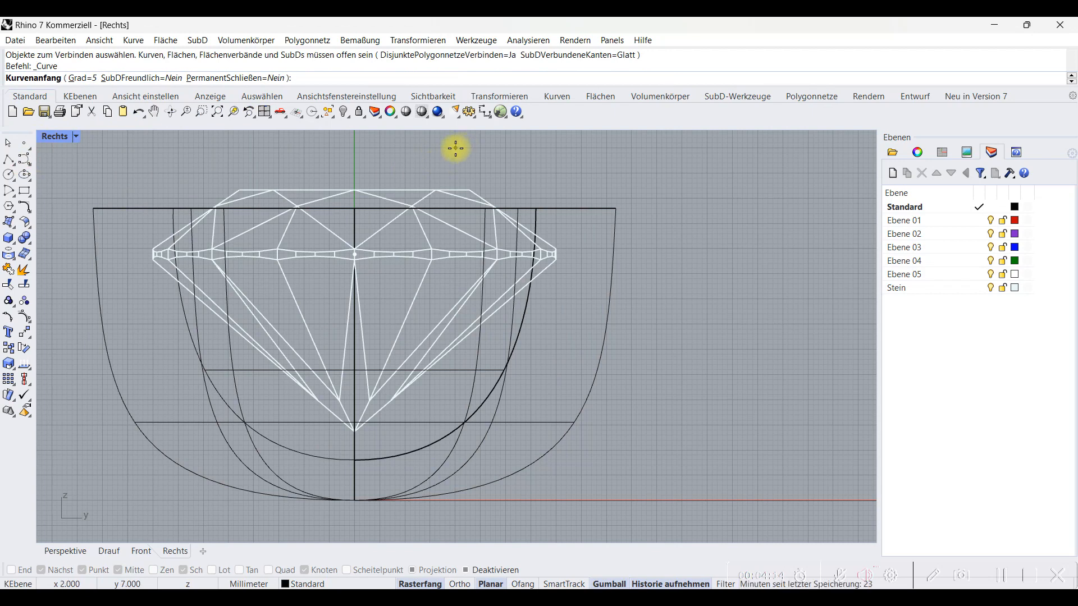
pyautogui.click(455, 149)
pyautogui.click(456, 304)
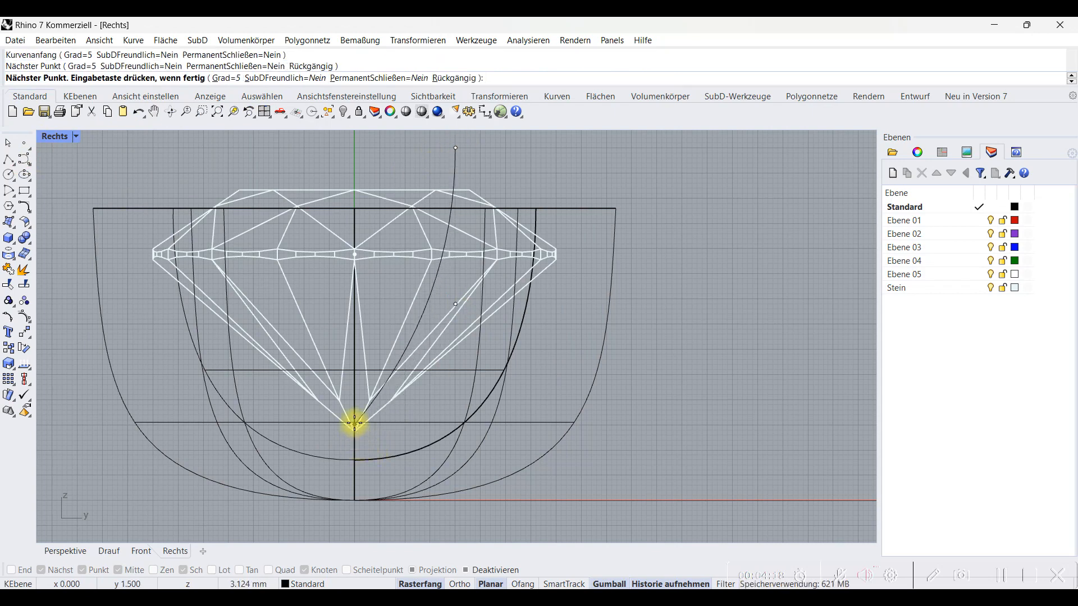
pyautogui.click(354, 424)
pyautogui.rightClick(354, 423)
# - Move the curve's middle control point straight down to make the profile rounder
pyautogui.click(410, 335)
pyautogui.click(455, 304)
pyautogui.moveTo(455, 304); pyautogui.dragTo(455, 394)
pyautogui.press('Escape')
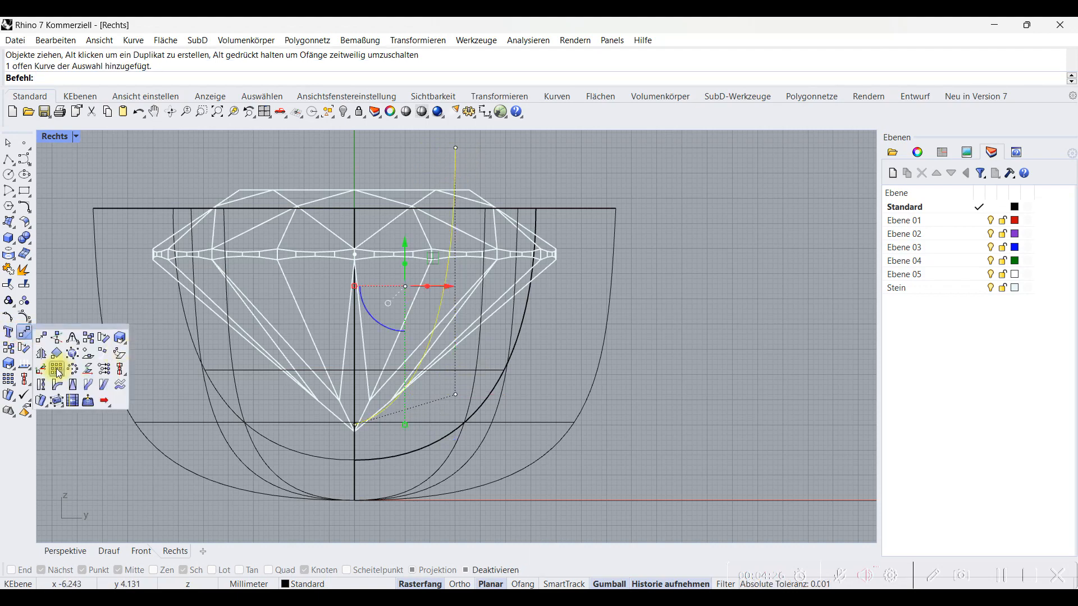
# - Mirror the curve across the vertical centre axis
pyautogui.click(25, 338)
pyautogui.click(354, 156)
pyautogui.keyDown('shift'); pyautogui.click(354, 183); pyautogui.keyUp('shift')
# - Draw a horizontal line across the tops of both curves and align its end with the curve's upper end
pyautogui.click(10, 160)
pyautogui.click(254, 148)
pyautogui.keyDown('shift'); pyautogui.click(451, 148); pyautogui.keyUp('shift')
pyautogui.rightClick(450, 149)
pyautogui.click(441, 148)
pyautogui.scroll(10, 450, 143)
pyautogui.moveTo(440, 148); pyautogui.dragTo(427, 186, button='right')
pyautogui.moveTo(435, 198); pyautogui.dragTo(448, 199)
pyautogui.click(486, 188)
# - Join the line and the two mirrored curves into one closed profile
pyautogui.scroll(-10, 488, 189)
pyautogui.moveTo(541, 200); pyautogui.dragTo(247, 180)
pyautogui.click(8, 269)
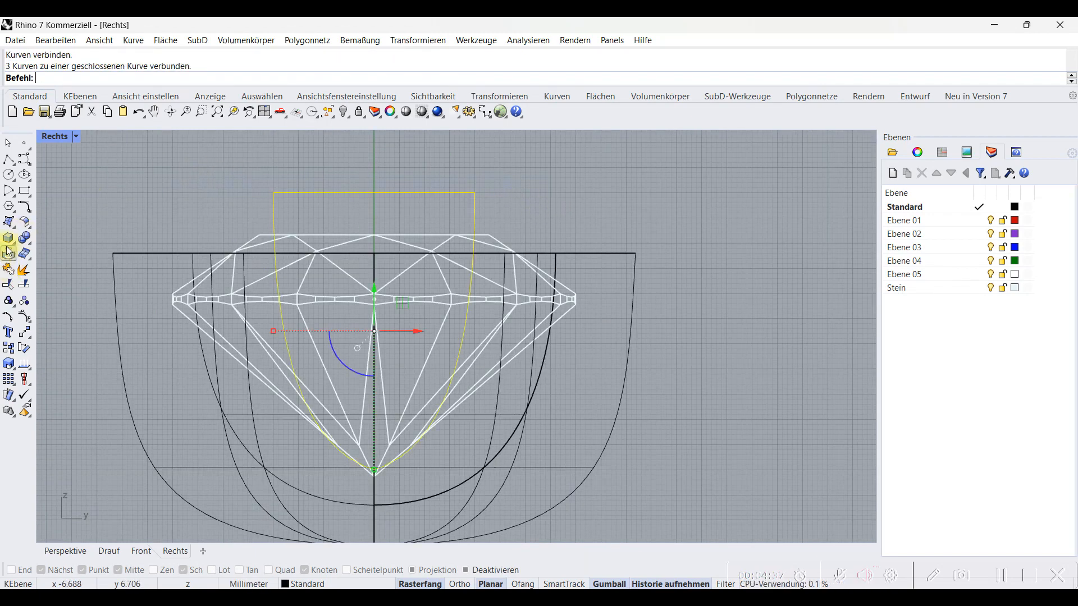
# - Extrude the closed profile as a capped solid from the cup's centre outward beyond its wall
pyautogui.doubleClick(56, 138)
pyautogui.click(9, 222)
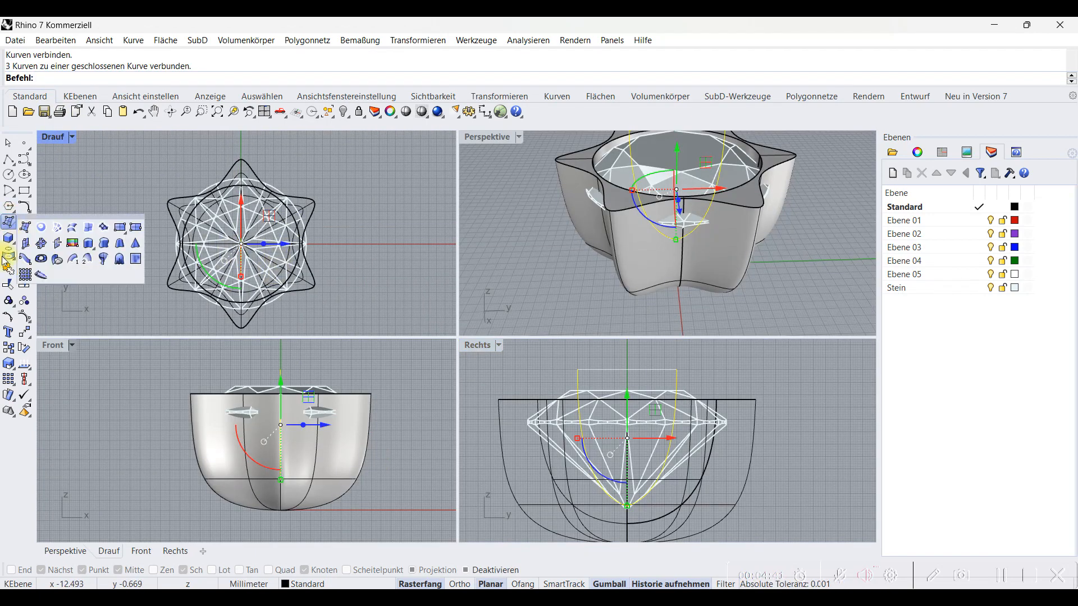
pyautogui.click(89, 245)
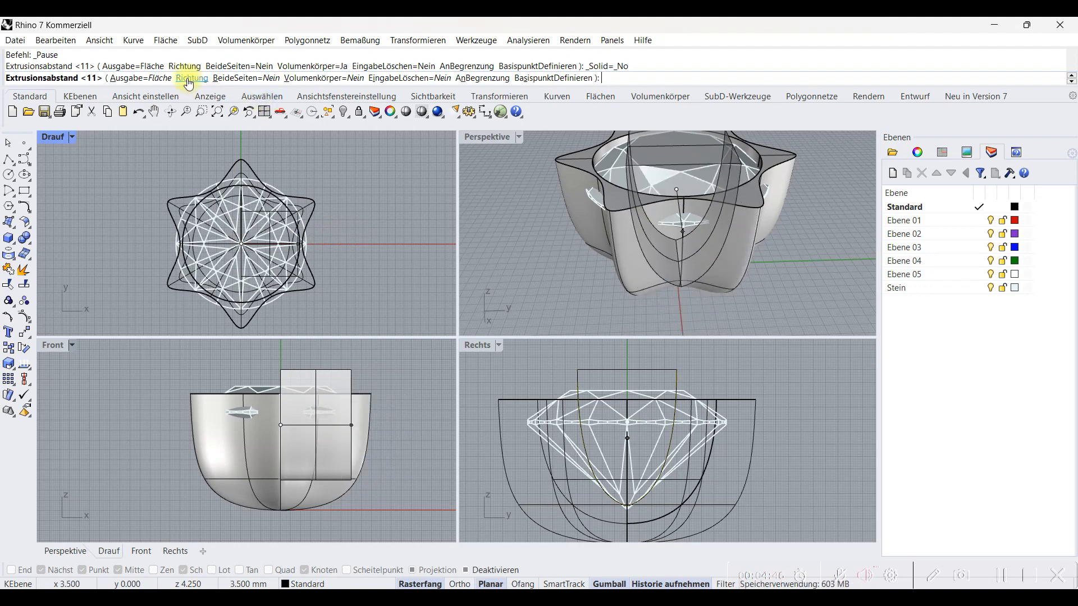
pyautogui.click(312, 78)
pyautogui.click(328, 226)
pyautogui.moveTo(673, 216); pyautogui.dragTo(737, 214, button='right')
# - Polar array the extruded cutter around the cup's centre with 6 elements over 360°
pyautogui.click(733, 275)
pyautogui.click(22, 336)
pyautogui.click(58, 355)
pyautogui.scroll(3, 258, 232)
pyautogui.click(259, 231)
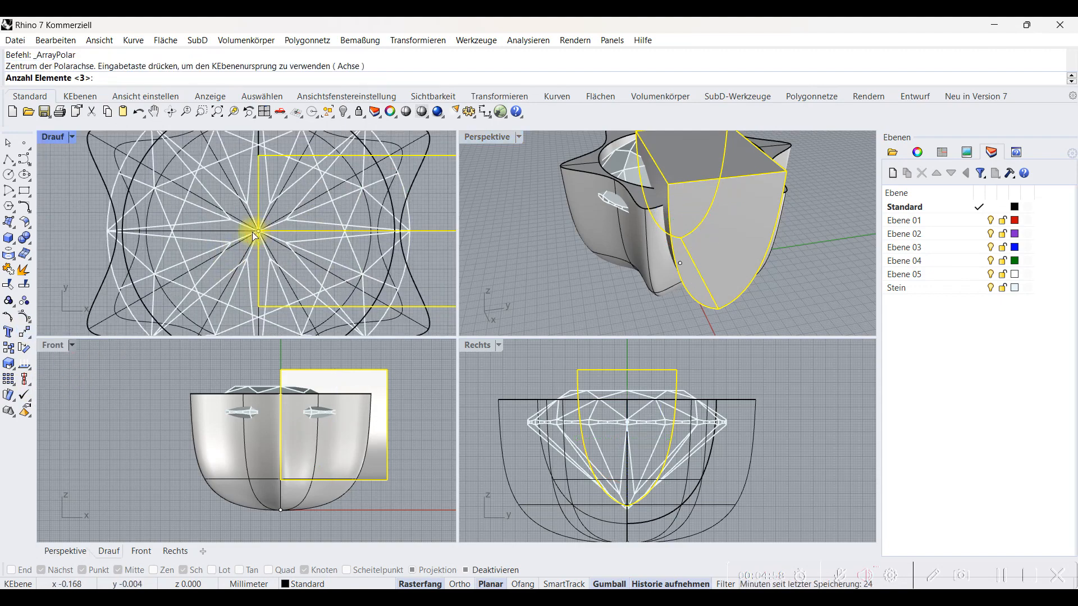
pyautogui.press('Return')
pyautogui.press('Return')
pyautogui.press('Return')
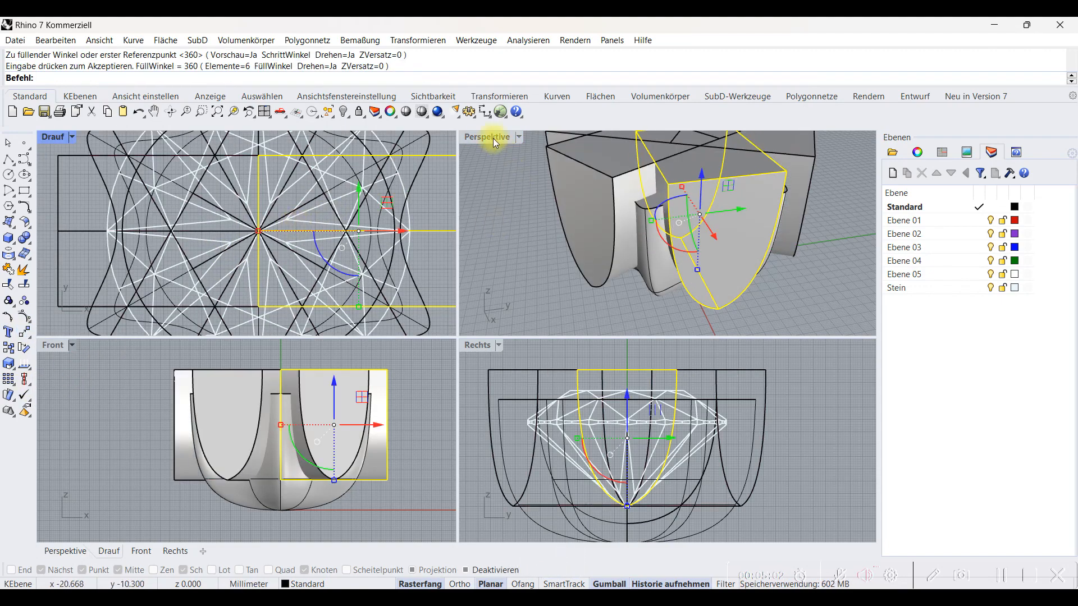
# - Subtract all six cutters from the star-shaped cup with a Boolean Difference
pyautogui.doubleClick(488, 136)
pyautogui.scroll(-4, 477, 290)
pyautogui.moveTo(483, 292); pyautogui.dragTo(539, 348, button='right')
pyautogui.click(599, 376)
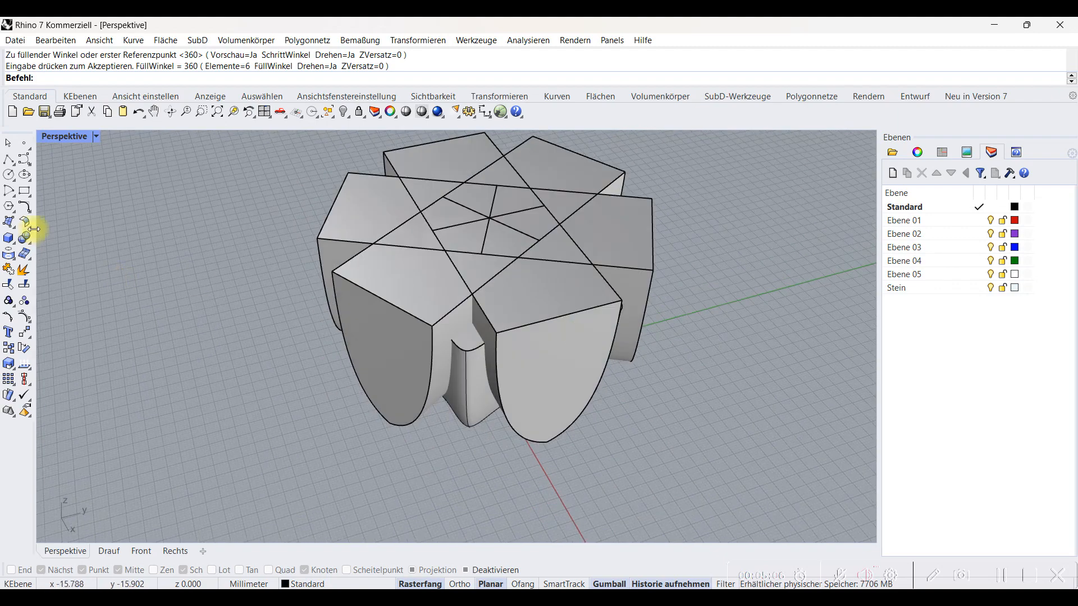
pyautogui.click(28, 240)
pyautogui.moveTo(72, 232); pyautogui.dragTo(85, 239)
pyautogui.click(474, 404)
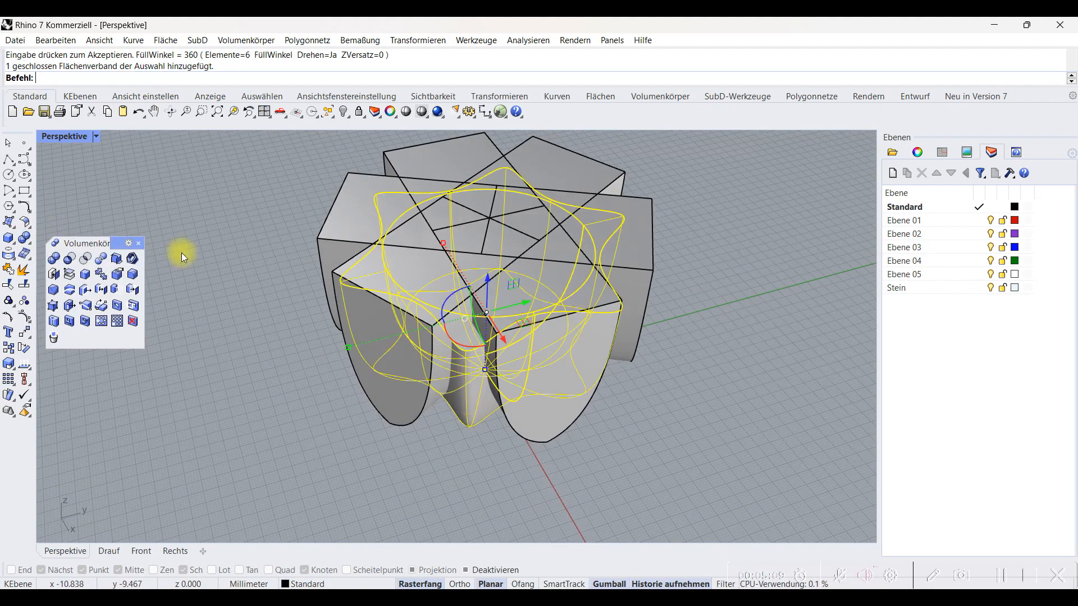
pyautogui.click(70, 259)
pyautogui.click(577, 349)
pyautogui.click(467, 157)
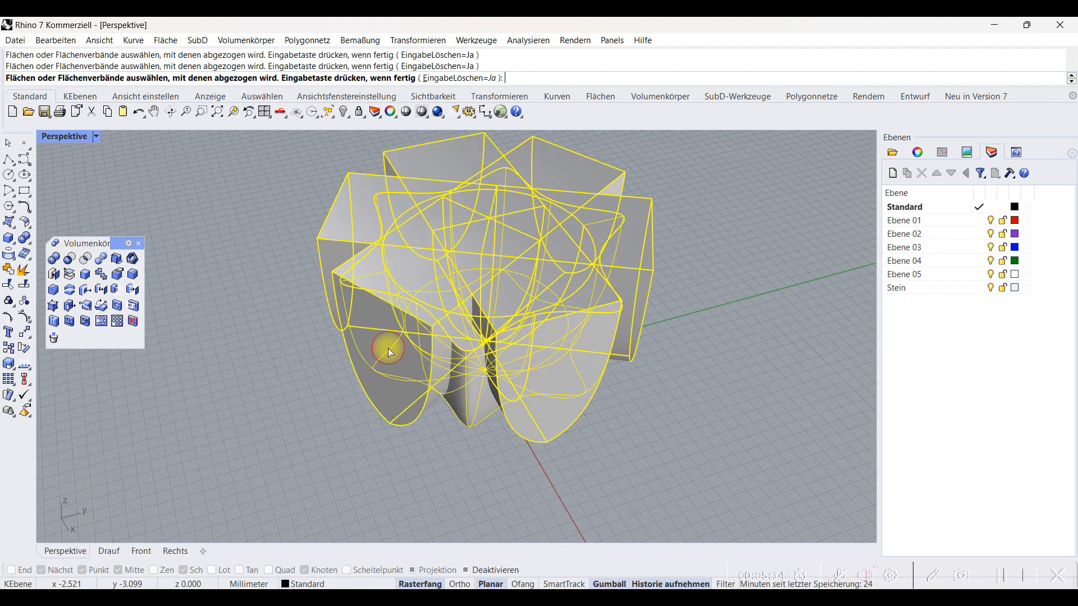
pyautogui.rightClick(413, 356)
# - Examine the cut-outs and prongs around the stone from above, below and close up
pyautogui.moveTo(539, 447); pyautogui.dragTo(634, 396, button='right')
pyautogui.scroll(7, 573, 389)
pyautogui.moveTo(573, 390); pyautogui.dragTo(496, 510, button='right')
pyautogui.scroll(-7, 496, 511)
pyautogui.moveTo(566, 376); pyautogui.dragTo(515, 183, button='right')
pyautogui.scroll(6, 534, 329)
pyautogui.moveTo(534, 330); pyautogui.dragTo(524, 403, button='right')
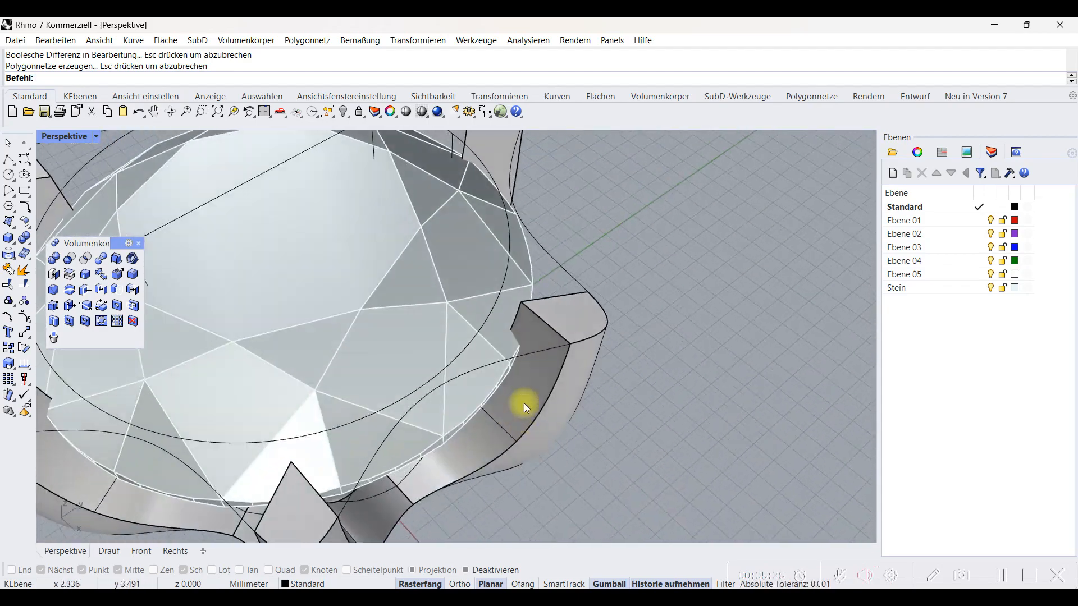
pyautogui.scroll(-6, 546, 230)
pyautogui.moveTo(545, 230); pyautogui.dragTo(552, 263, button='right')
# - Undo the Boolean Difference, the polar array and the profile extrusion
pyautogui.hotkey('ctrl', 'z')
pyautogui.moveTo(456, 362); pyautogui.dragTo(598, 337, button='right')
pyautogui.click(602, 335)
pyautogui.hotkey('ctrl', 'z')
pyautogui.scroll(5, 510, 335)
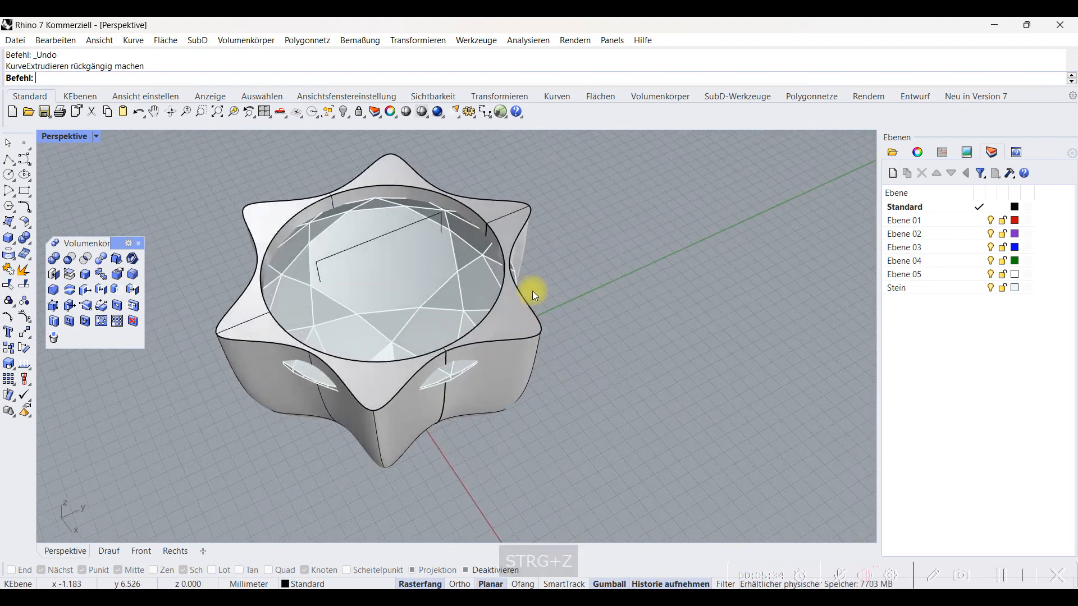
# - Select the star-shaped rim curve together with the circular rim and profile curves and scale them down slightly about the centre
pyautogui.click(517, 293)
pyautogui.click(556, 330)
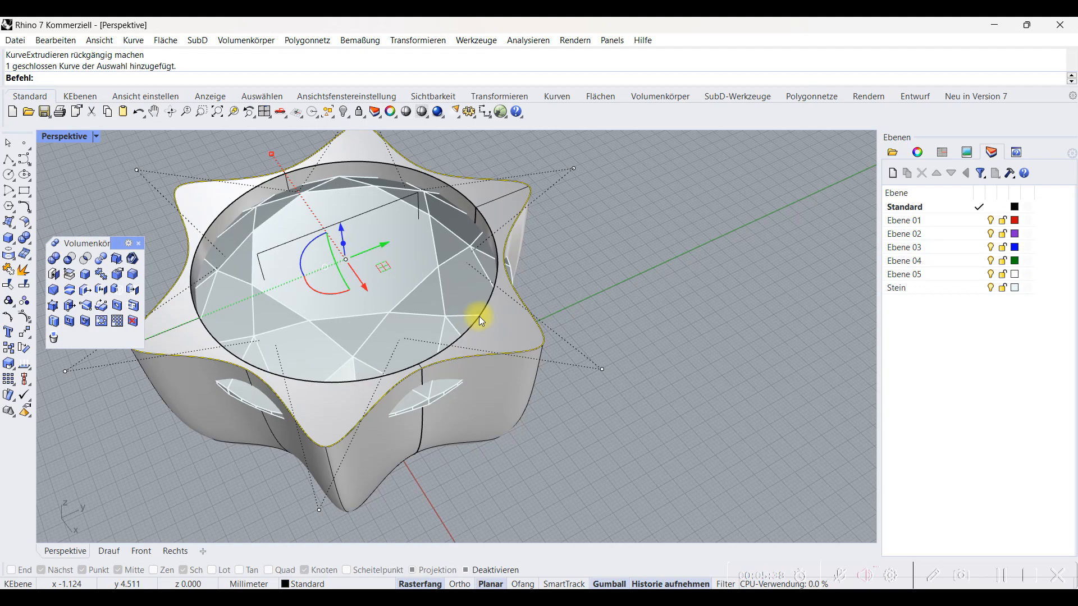
pyautogui.keyDown('shift'); pyautogui.click(479, 315); pyautogui.keyUp('shift')
pyautogui.click(534, 351)
pyautogui.moveTo(534, 351); pyautogui.dragTo(45, 149, button='right')
pyautogui.doubleClick(55, 137)
pyautogui.keyDown('shift'); pyautogui.click(749, 479); pyautogui.keyUp('shift')
pyautogui.click(791, 515)
pyautogui.moveTo(138, 163); pyautogui.dragTo(174, 163, button='right')
pyautogui.doubleClick(53, 137)
pyautogui.scroll(-4, 254, 231)
pyautogui.scroll(-2, 254, 231)
pyautogui.keyDown('shift'); pyautogui.moveTo(227, 284); pyautogui.dragTo(236, 284); pyautogui.keyUp('shift')
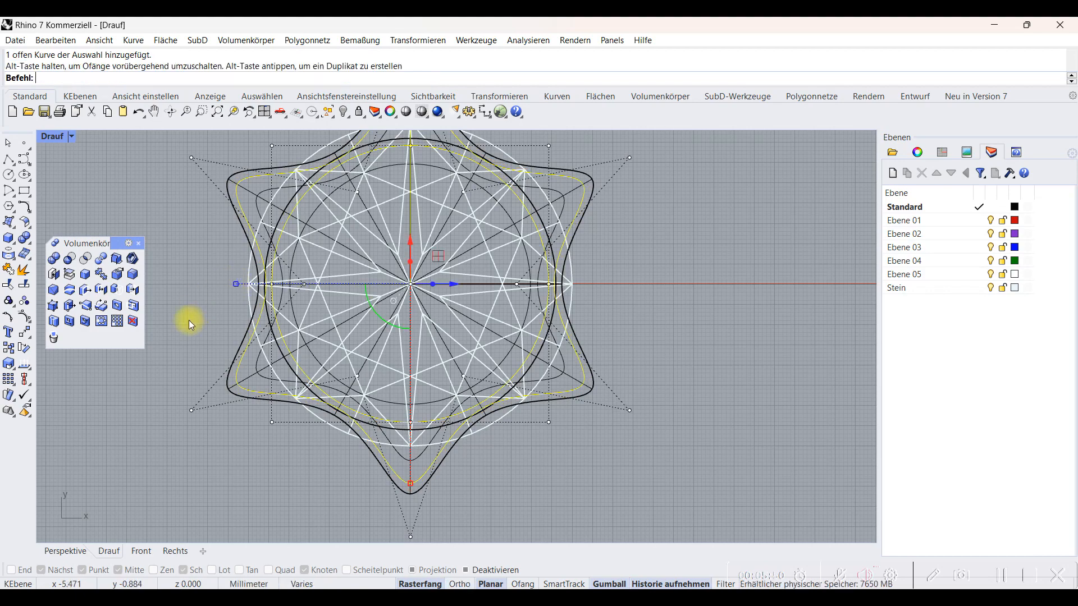
# - Undo the last scaling, return to the four-view layout and close the floating solid tools
pyautogui.hotkey('ctrl', 'z')
pyautogui.doubleClick(52, 137)
pyautogui.click(745, 495)
pyautogui.click(793, 526)
pyautogui.click(139, 244)
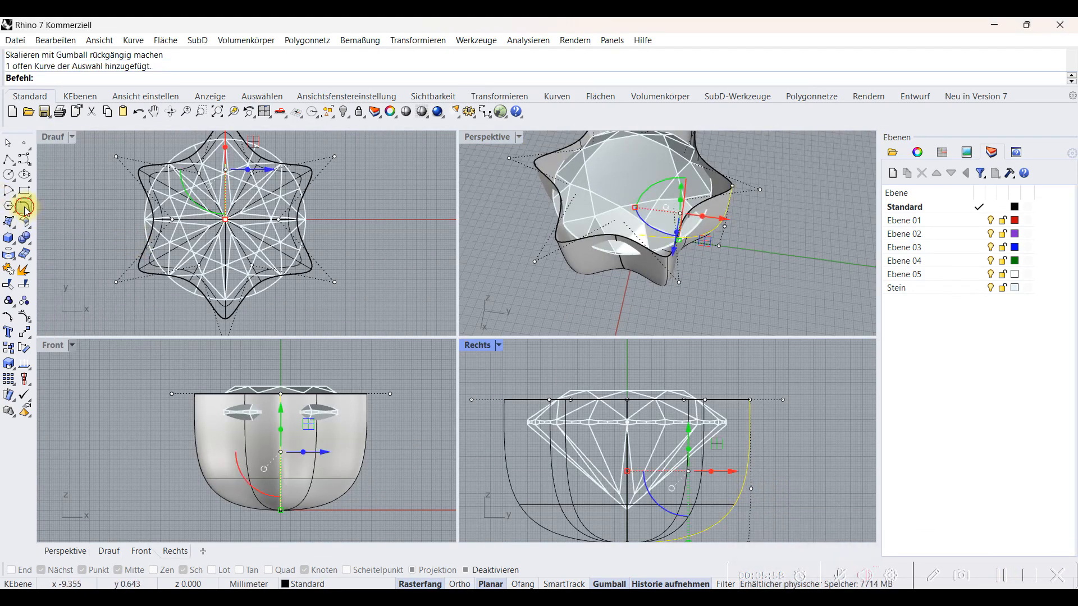
# - Offset the cup's outer profile curve inward in the Right view
pyautogui.press('Escape')
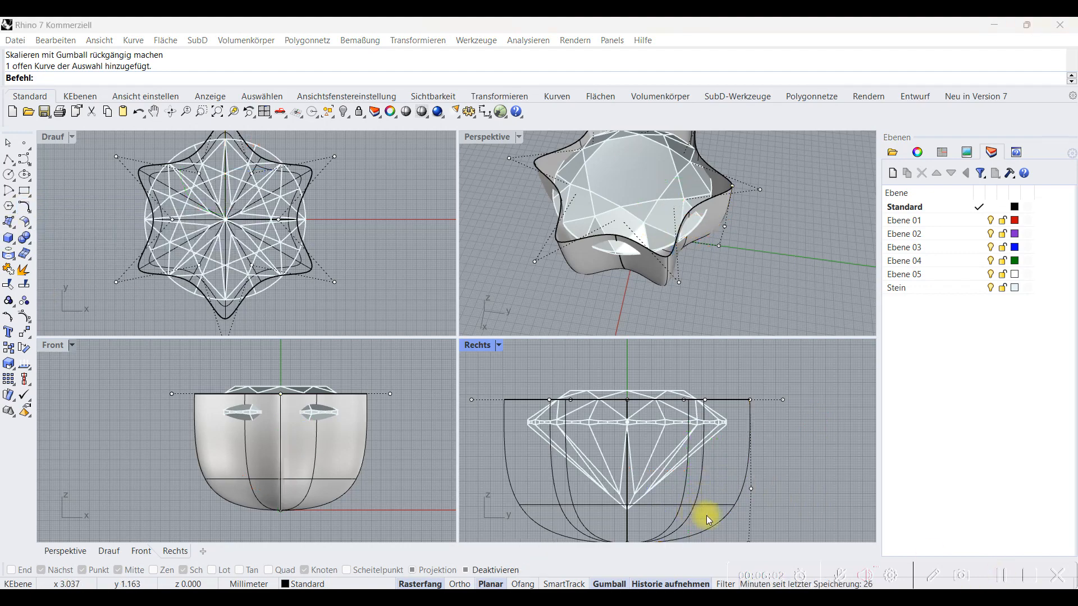
pyautogui.click(728, 515)
pyautogui.click(770, 553)
pyautogui.click(26, 210)
pyautogui.click(187, 214)
pyautogui.click(693, 436)
# - Rebuild the new offset curve with fewer control points
pyautogui.click(24, 207)
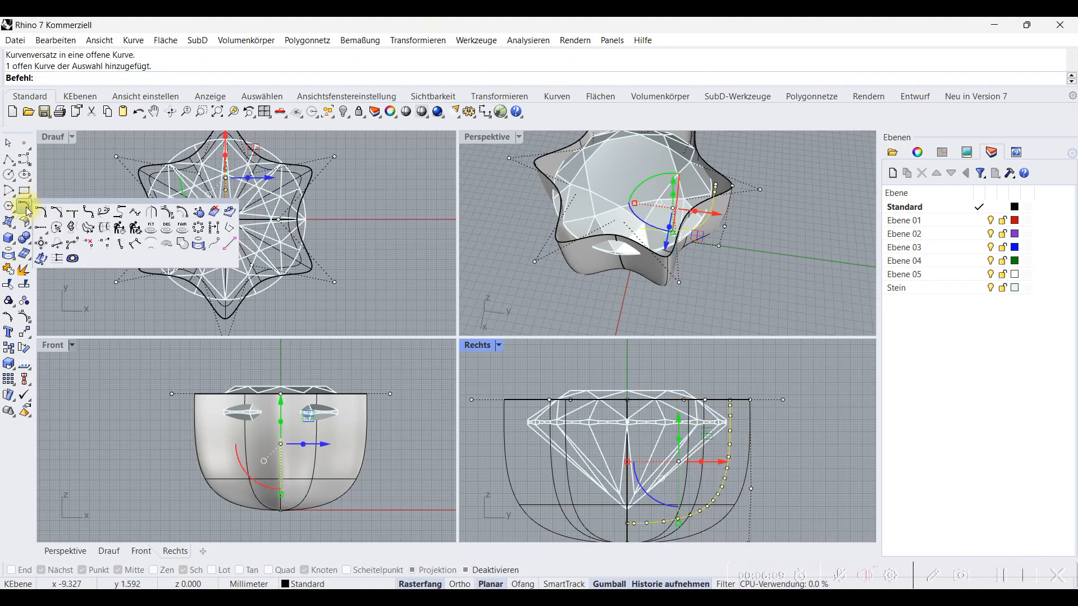
pyautogui.click(120, 228)
pyautogui.click(742, 395)
# - Move the lowest control point of the rebuilt curve onto the vertical centre axis
pyautogui.moveTo(632, 528); pyautogui.dragTo(650, 483, button='right')
pyautogui.scroll(20, 647, 482)
pyautogui.click(628, 451)
pyautogui.moveTo(629, 451)
pyautogui.mouseDown()
pyautogui.moveTo(625, 419)
pyautogui.moveTo(625, 458)
pyautogui.mouseUp()
pyautogui.scroll(-10, 716, 427)
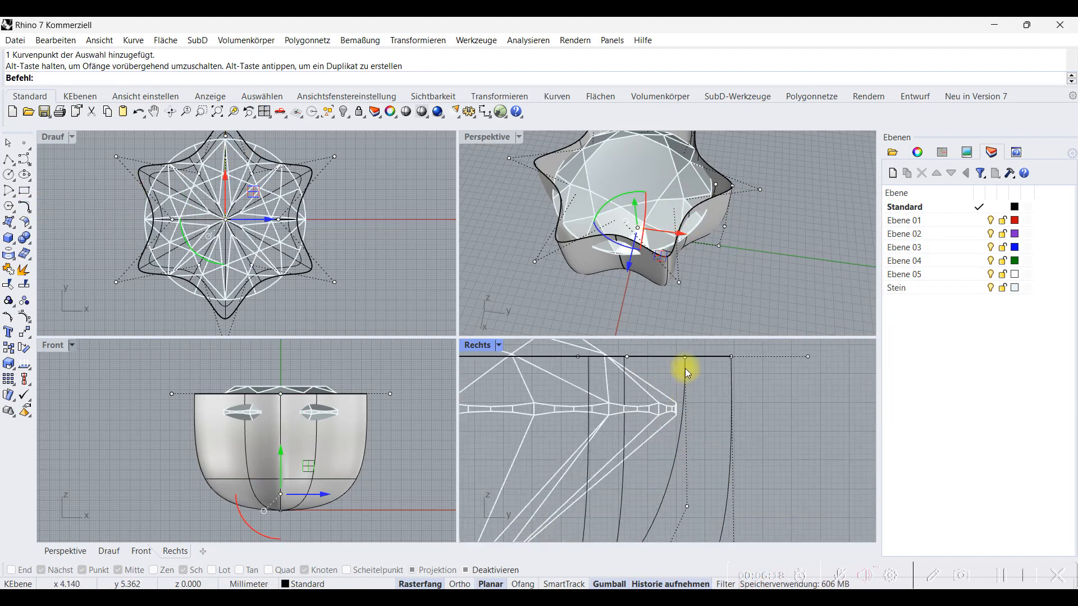
# - Move the inner curve's top and second control points inward toward the stone's girdle
pyautogui.click(673, 404)
pyautogui.rightClick(676, 405)
pyautogui.scroll(2, 676, 405)
pyautogui.moveTo(713, 396); pyautogui.dragTo(642, 399)
pyautogui.moveTo(681, 488); pyautogui.dragTo(699, 433, button='right')
pyautogui.moveTo(694, 462); pyautogui.dragTo(647, 462)
# - Refine the inner curve's upper shape by shifting its second control point further inward and adjusting the neighbouring point
pyautogui.moveTo(685, 502); pyautogui.dragTo(700, 438, button='right')
pyautogui.moveTo(656, 509); pyautogui.dragTo(642, 509)
pyautogui.moveTo(662, 433); pyautogui.dragTo(658, 464, button='right')
pyautogui.moveTo(658, 427); pyautogui.dragTo(662, 443)
pyautogui.click(714, 430)
pyautogui.moveTo(714, 430); pyautogui.dragTo(708, 518, button='right')
# - Revolve the reshaped inner curve 360° around the vertical centre axis as the cup's new inner surface
pyautogui.click(663, 402)
pyautogui.click(9, 223)
pyautogui.click(104, 258)
pyautogui.moveTo(519, 417); pyautogui.dragTo(563, 422, button='right')
pyautogui.click(549, 420)
pyautogui.keyDown('shift'); pyautogui.click(546, 363); pyautogui.keyUp('shift')
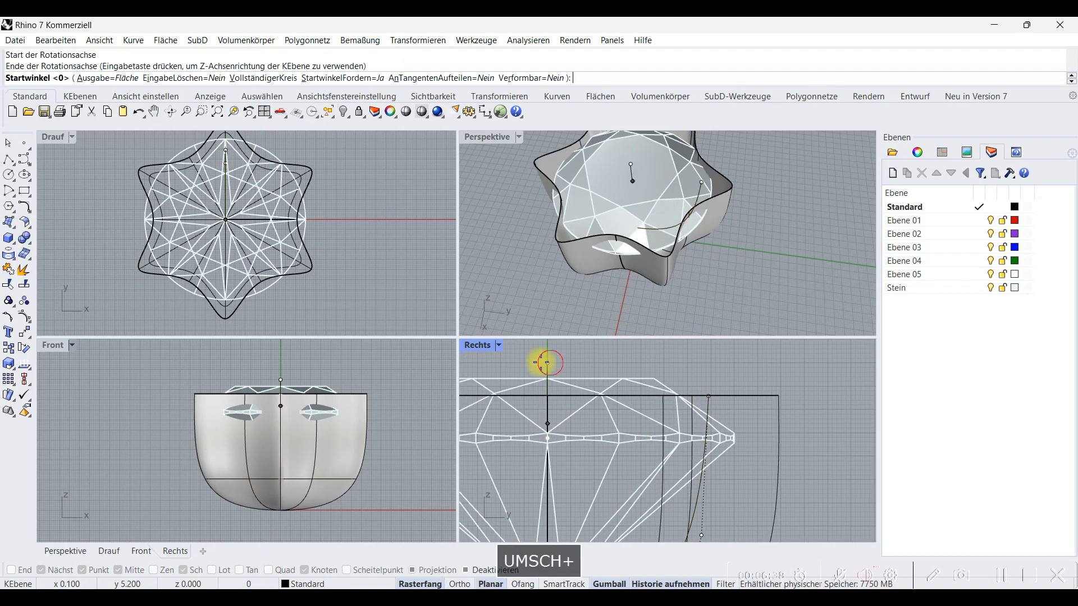
pyautogui.scroll(-6, 254, 259)
pyautogui.keyDown('shift'); pyautogui.click(235, 166); pyautogui.keyUp('shift')
pyautogui.keyDown('shift'); pyautogui.click(235, 161); pyautogui.keyUp('shift')
pyautogui.click(518, 284)
pyautogui.moveTo(520, 258); pyautogui.dragTo(523, 320, button='right')
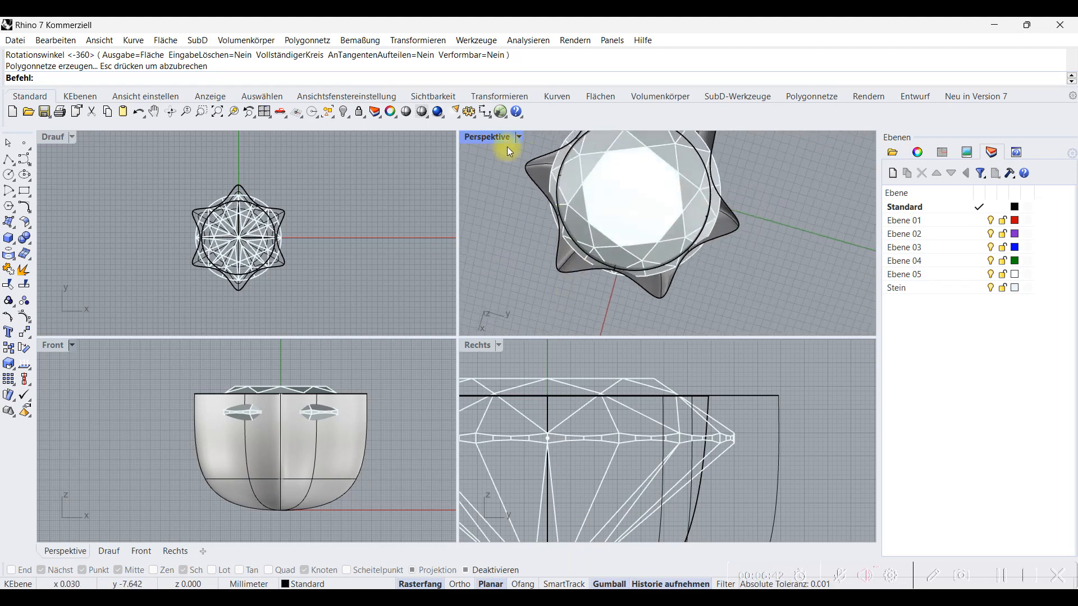
# - Duplicate the cup's star-shaped outer rim edge and round inner rim edge as curves
pyautogui.doubleClick(488, 137)
pyautogui.moveTo(450, 378); pyautogui.dragTo(446, 399, button='right')
pyautogui.scroll(4, 438, 370)
pyautogui.click(9, 254)
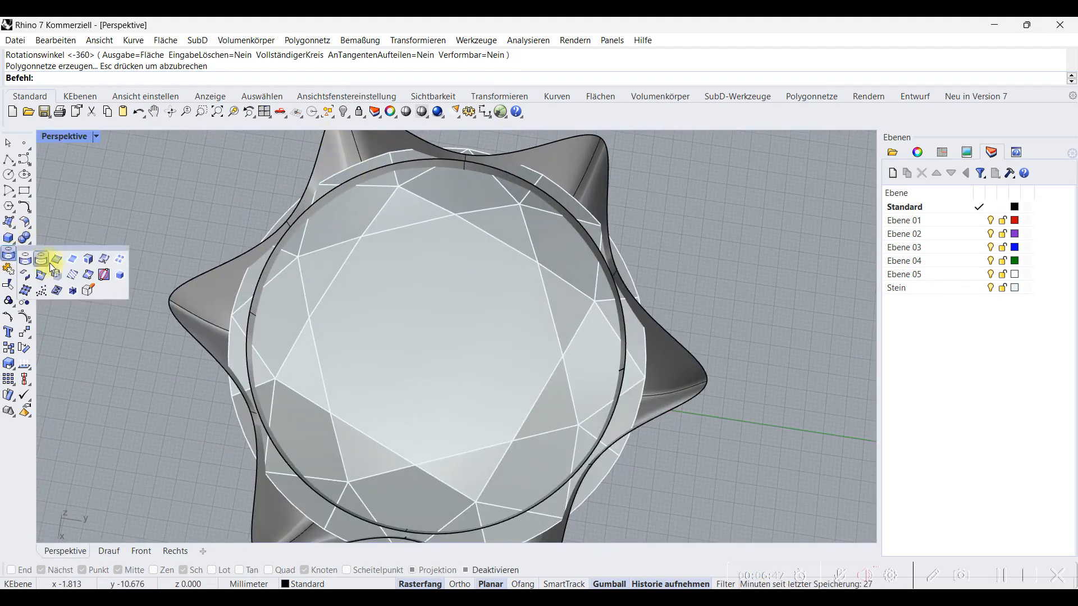
pyautogui.click(82, 259)
pyautogui.click(264, 260)
pyautogui.keyDown('shift'); pyautogui.click(219, 263); pyautogui.keyUp('shift')
pyautogui.click(258, 297)
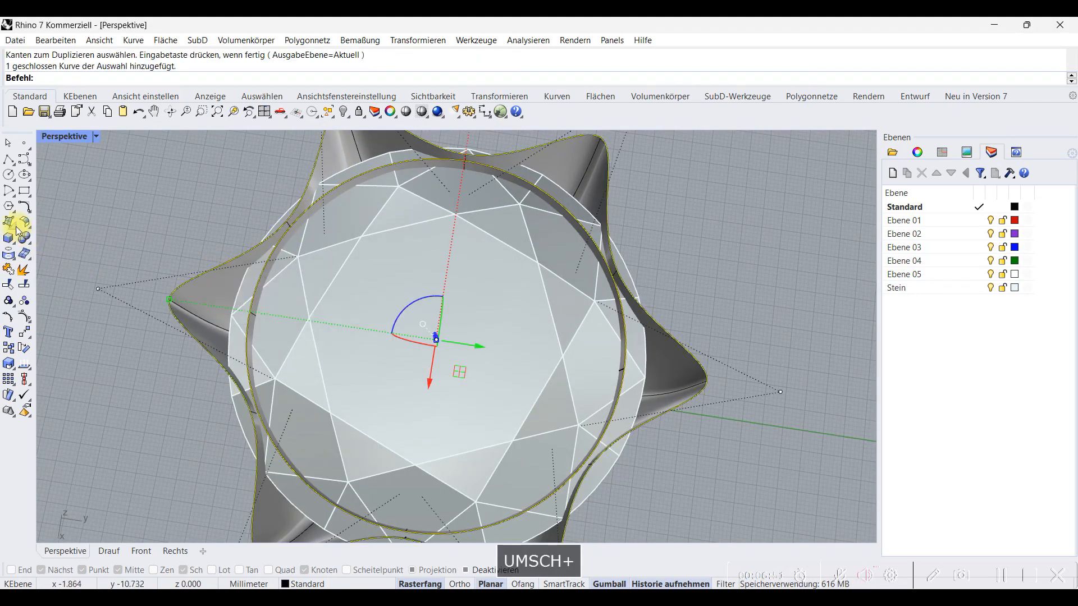
# - Try to close the rim with a planar surface between the duplicated edge curves, and undo it
pyautogui.click(9, 222)
pyautogui.click(43, 232)
pyautogui.click(197, 225)
pyautogui.moveTo(427, 382); pyautogui.dragTo(315, 306, button='right')
pyautogui.hotkey('ctrl', 'z')
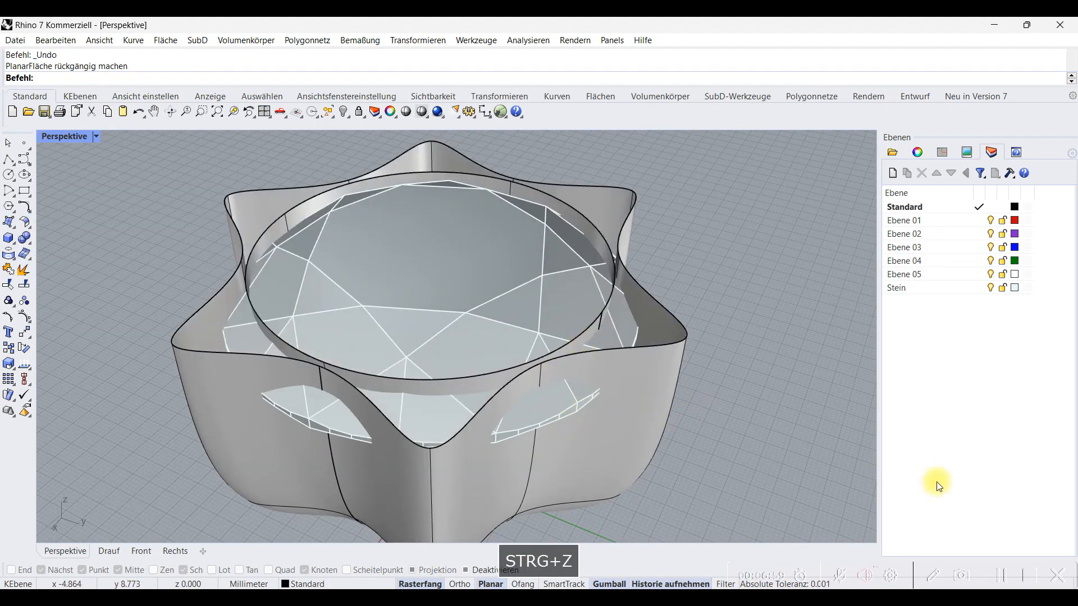
# - Lower the top control point of the inner profile curve exactly onto the rim height of the outer wall
pyautogui.doubleClick(64, 136)
pyautogui.click(708, 410)
pyautogui.click(747, 444)
pyautogui.scroll(3, 745, 437)
pyautogui.click(719, 397)
pyautogui.keyDown('alt'); pyautogui.moveTo(719, 379); pyautogui.dragTo(719, 385); pyautogui.keyUp('alt')
pyautogui.moveTo(803, 238); pyautogui.dragTo(778, 289, button='right')
pyautogui.press('Escape')
pyautogui.press('Escape')
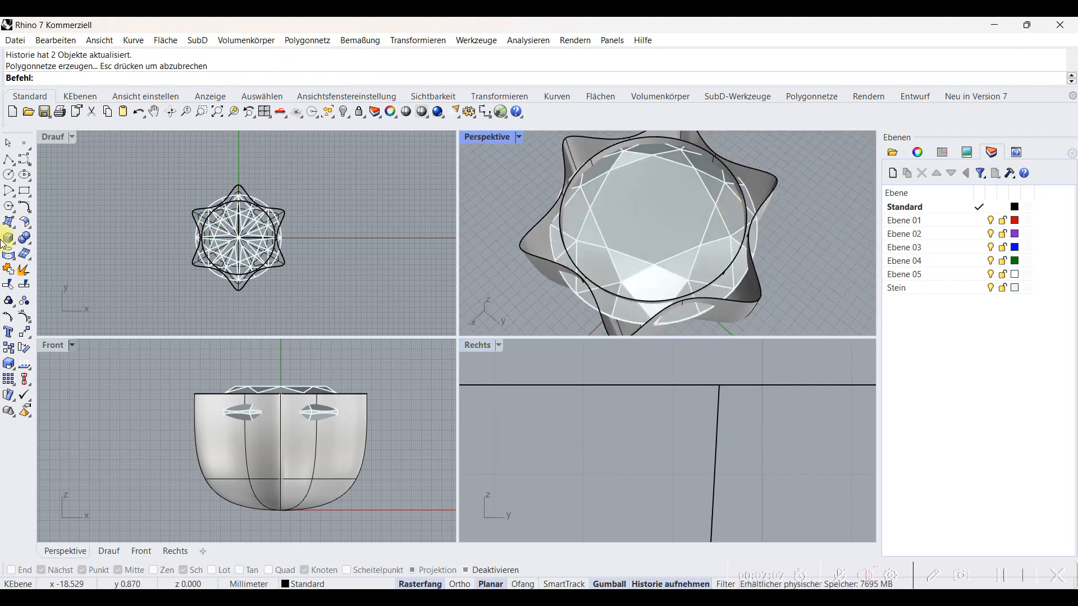
# - Duplicate the cup's outer and inner rim edges and fill the area between them with a planar surface
pyautogui.click(27, 260)
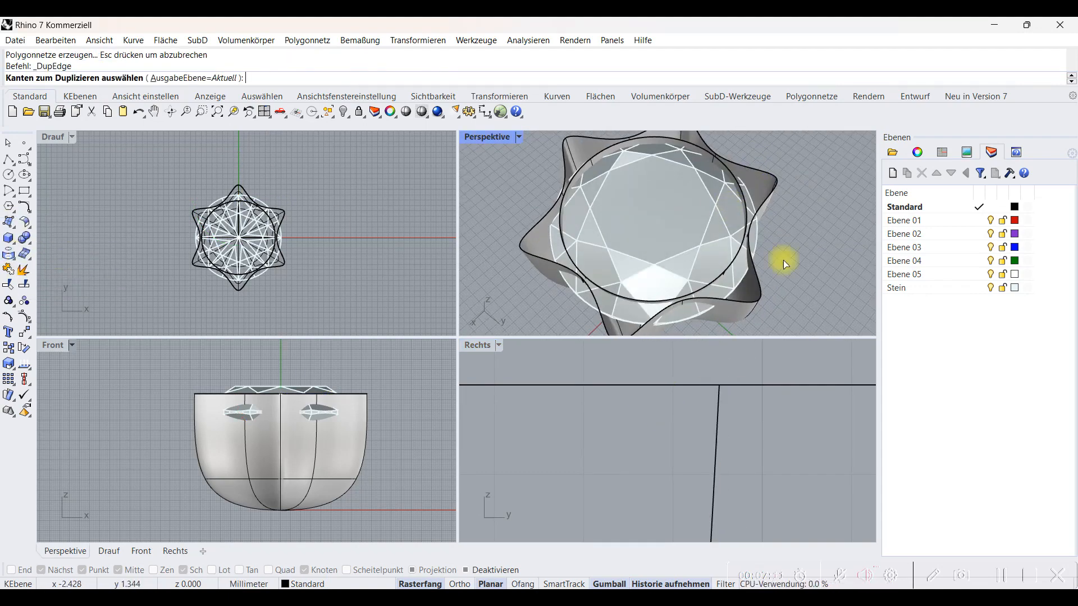
pyautogui.keyDown('shift'); pyautogui.click(758, 281); pyautogui.keyUp('shift')
pyautogui.click(6, 225)
pyautogui.click(27, 228)
pyautogui.doubleClick(487, 137)
pyautogui.scroll(-6, 648, 395)
pyautogui.click(648, 395)
pyautogui.moveTo(562, 443); pyautogui.dragTo(547, 427, button='right')
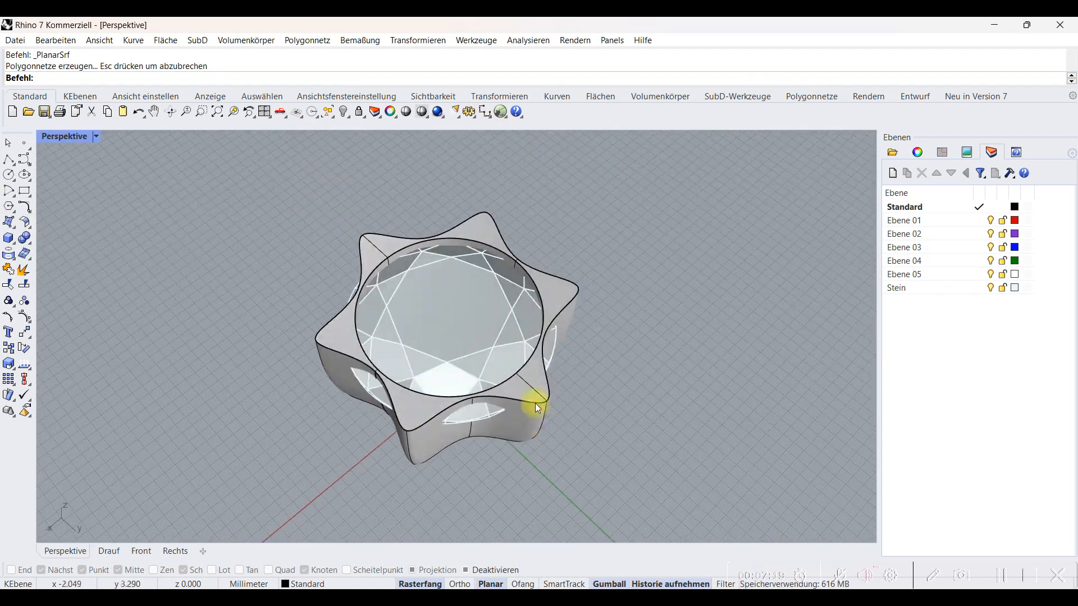
# - Join the outer wall, inner surface and planar rim into one closed polysurface
pyautogui.scroll(3, 547, 426)
pyautogui.keyDown('shift'); pyautogui.click(517, 443); pyautogui.keyUp('shift')
pyautogui.keyDown('shift'); pyautogui.click(310, 202); pyautogui.keyUp('shift')
pyautogui.click(359, 251)
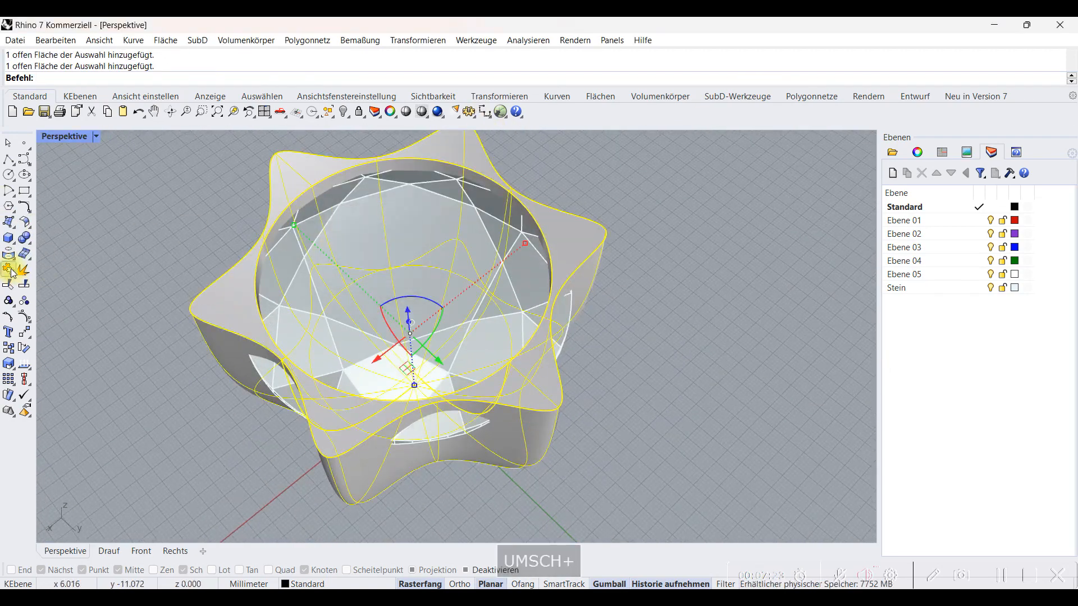
pyautogui.click(157, 378)
pyautogui.moveTo(415, 450); pyautogui.dragTo(477, 433, button='right')
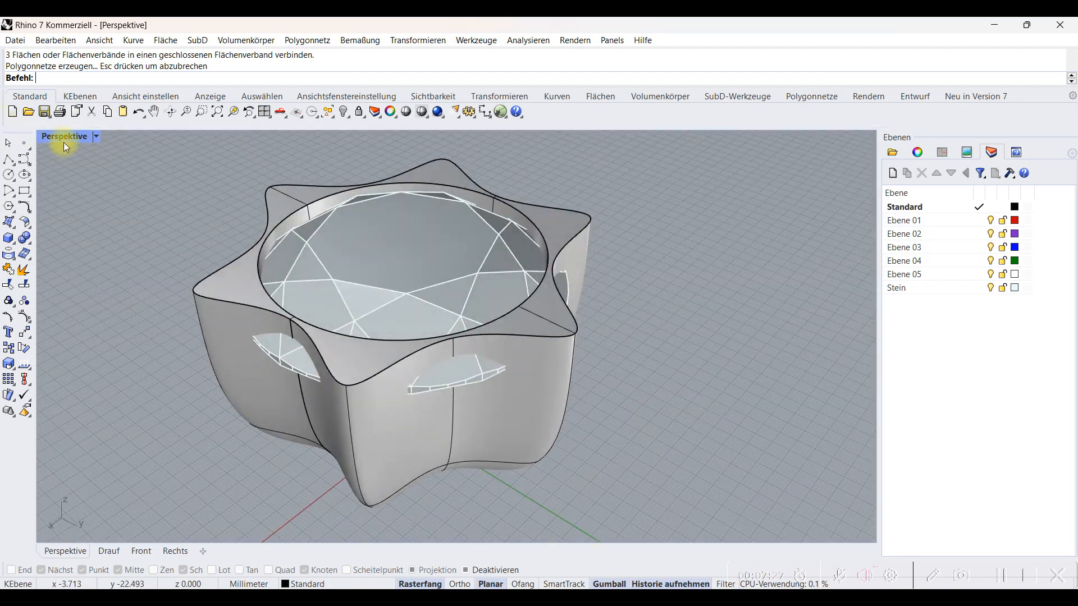
# - Draw a degree 5 control-point curve in the Rechts view from above the stone down to the centre axis below its tip
pyautogui.doubleClick(45, 138)
pyautogui.click(26, 160)
pyautogui.scroll(-10, 698, 398)
pyautogui.click(709, 365)
pyautogui.click(707, 431)
pyautogui.click(697, 468)
pyautogui.scroll(5, 650, 520)
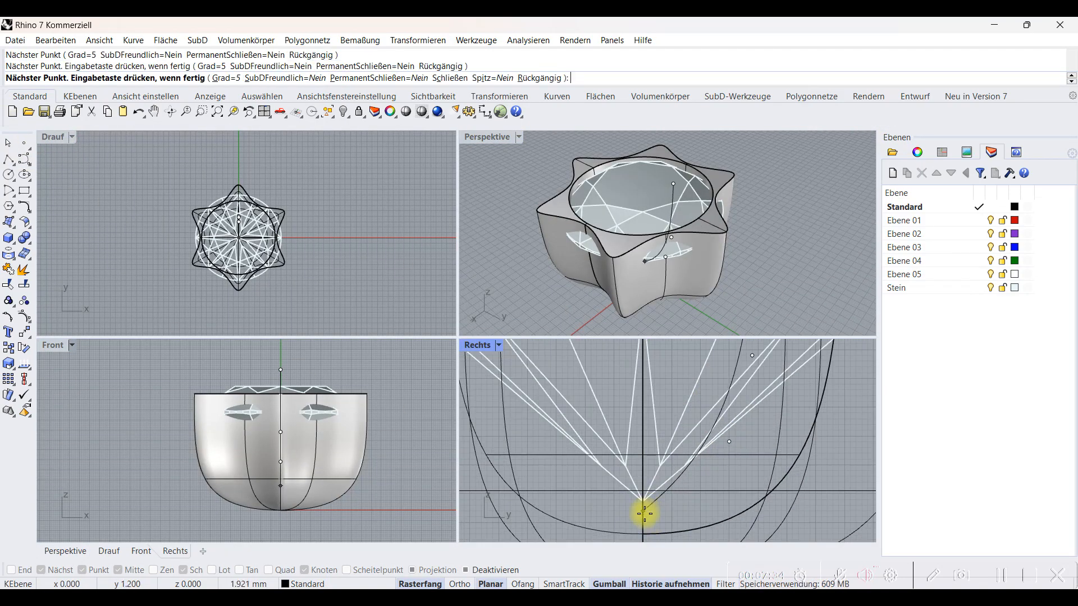
pyautogui.rightClick(645, 513)
# - Reshape the cut-out curve by adjusting its lower control points and shifting its top point outward above the second point
pyautogui.click(660, 497)
pyautogui.moveTo(731, 442); pyautogui.dragTo(725, 475)
pyautogui.scroll(-6, 726, 472)
pyautogui.moveTo(738, 413); pyautogui.dragTo(717, 455, button='right')
pyautogui.scroll(4, 722, 455)
pyautogui.moveTo(715, 453); pyautogui.dragTo(730, 471)
pyautogui.moveTo(733, 417); pyautogui.dragTo(715, 488, button='right')
pyautogui.moveTo(702, 379); pyautogui.dragTo(710, 382)
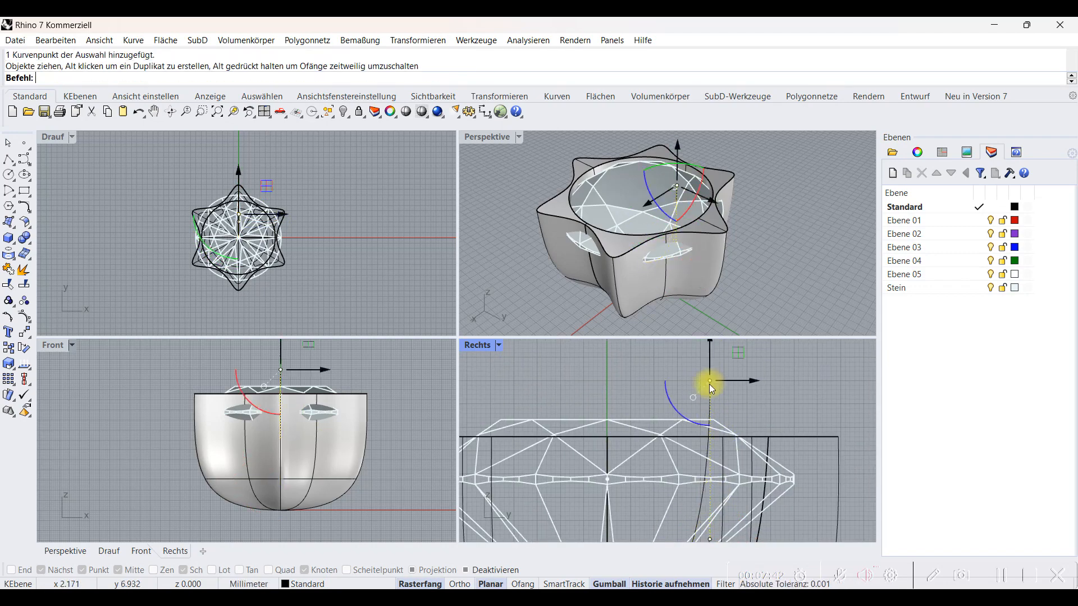
pyautogui.scroll(-4, 712, 387)
pyautogui.press('Escape')
pyautogui.press('Escape')
# - Mirror a copy of the cut-out curve across the vertical centre axis
pyautogui.doubleClick(482, 346)
pyautogui.click(608, 175)
pyautogui.scroll(-3, 148, 232)
pyautogui.click(24, 335)
pyautogui.click(531, 172)
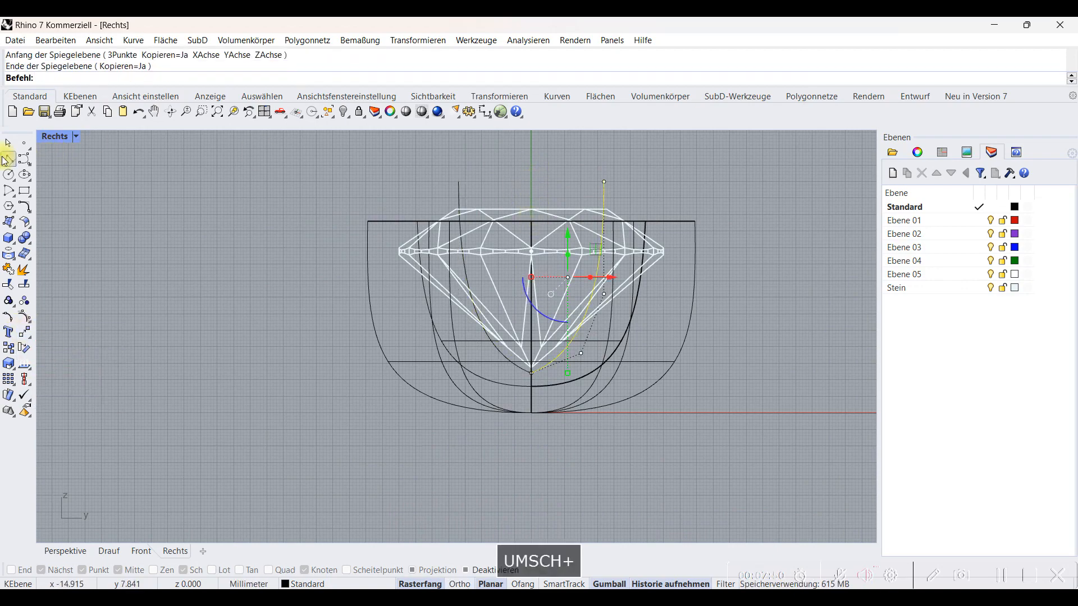
# - Connect the upper ends of both curves with a straight line and join all three into a closed profile
pyautogui.click(7, 161)
pyautogui.click(463, 185)
pyautogui.click(609, 182)
pyautogui.rightClick(666, 193)
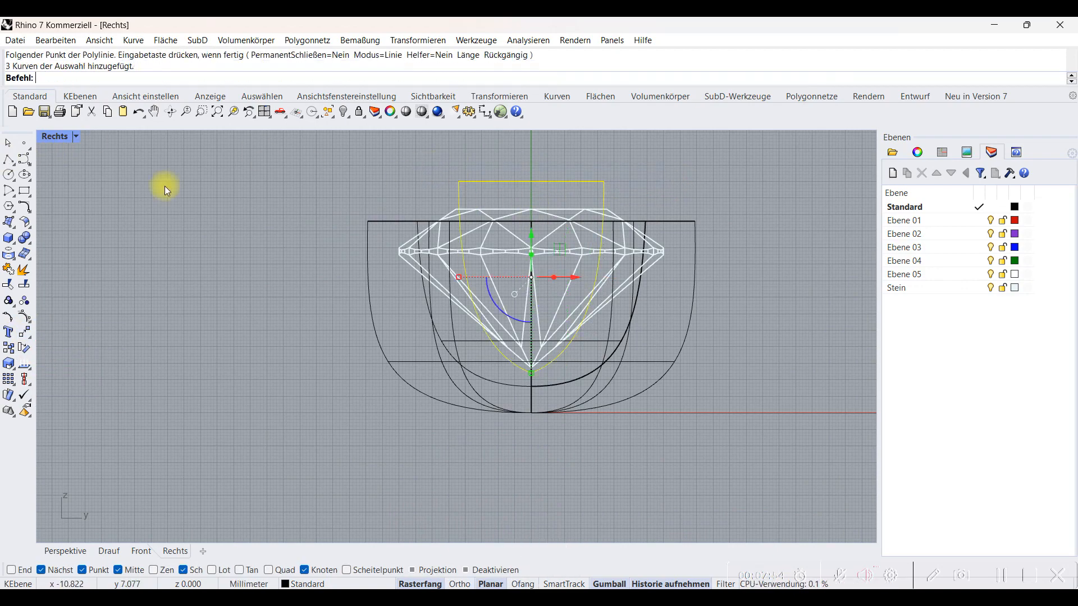
pyautogui.doubleClick(63, 138)
# - Extrude the closed cut-out profile as a solid from the centre outward past the cup's outer wall
pyautogui.click(11, 226)
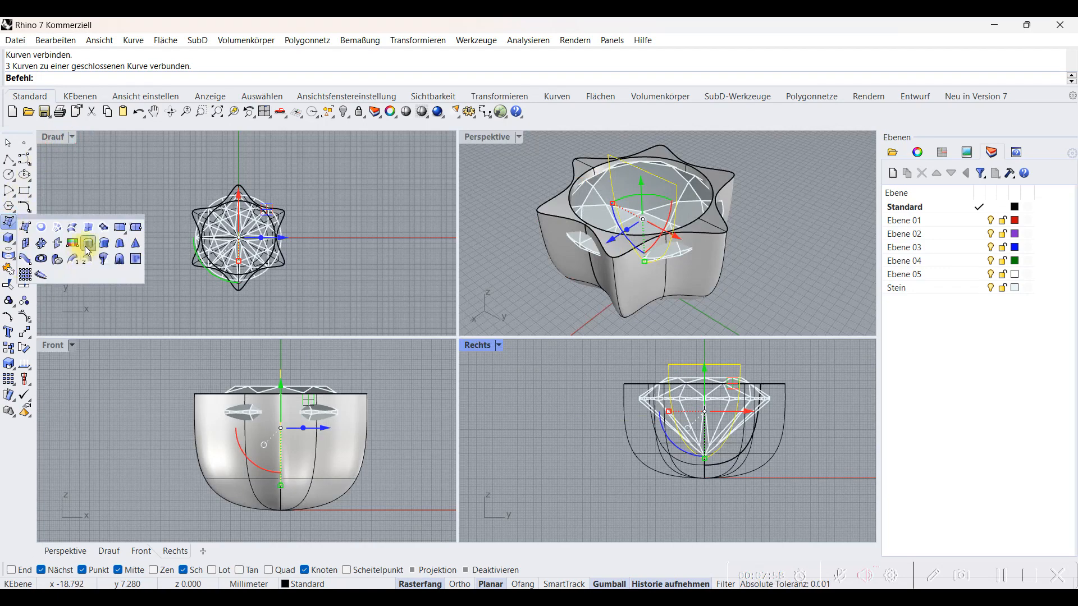
pyautogui.click(84, 243)
pyautogui.click(336, 79)
pyautogui.click(338, 84)
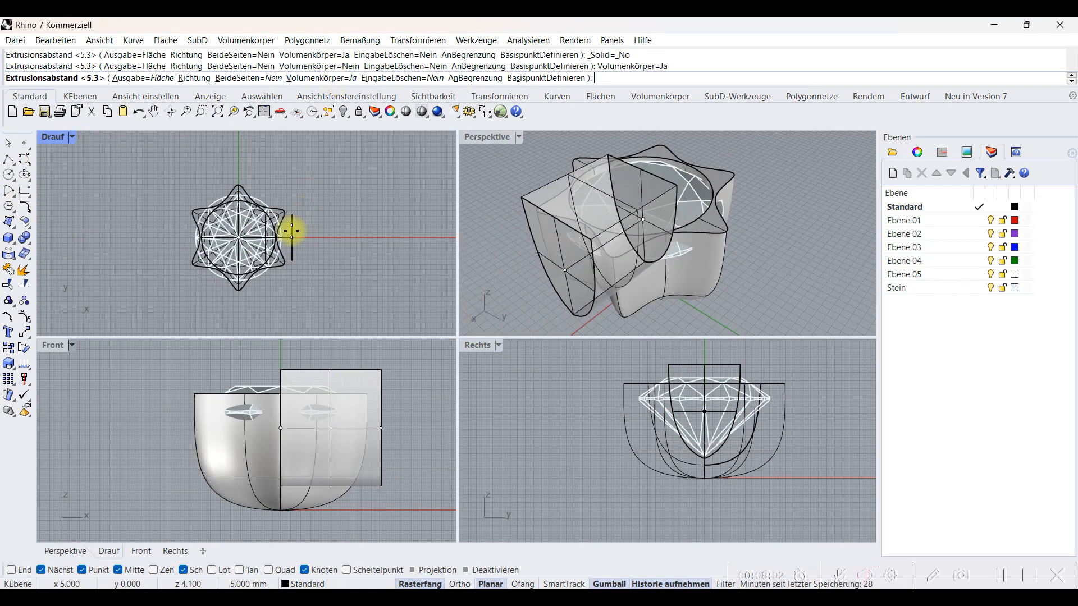
pyautogui.click(296, 231)
# - Polar-array the extruded cutter around the origin with 6 elements over 360°
pyautogui.click(601, 211)
pyautogui.click(29, 241)
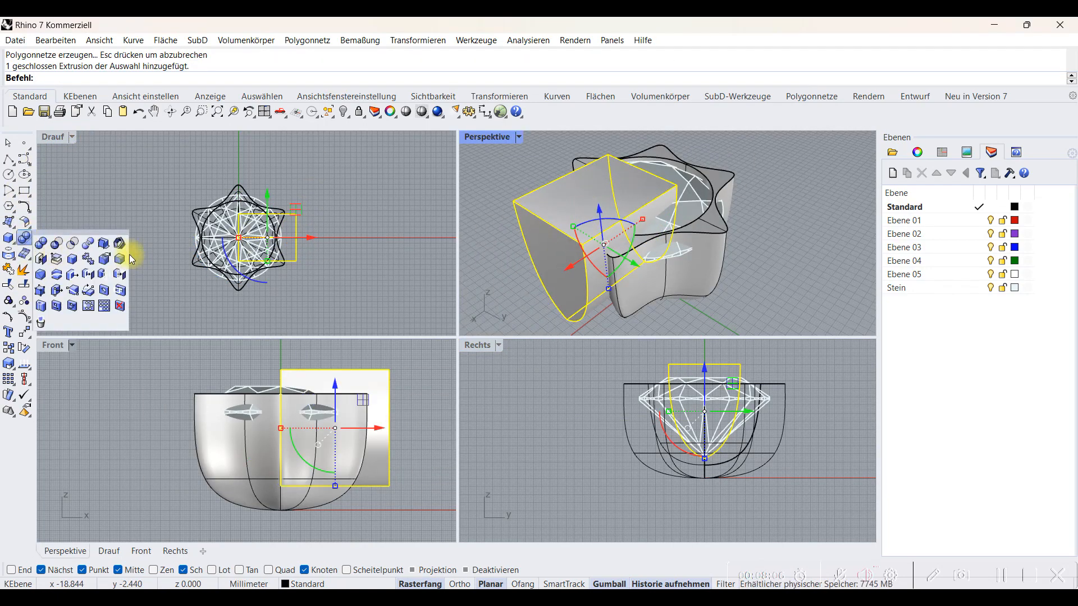
pyautogui.click(28, 336)
pyautogui.click(61, 371)
pyautogui.click(87, 375)
pyautogui.scroll(6, 253, 229)
pyautogui.write('0')
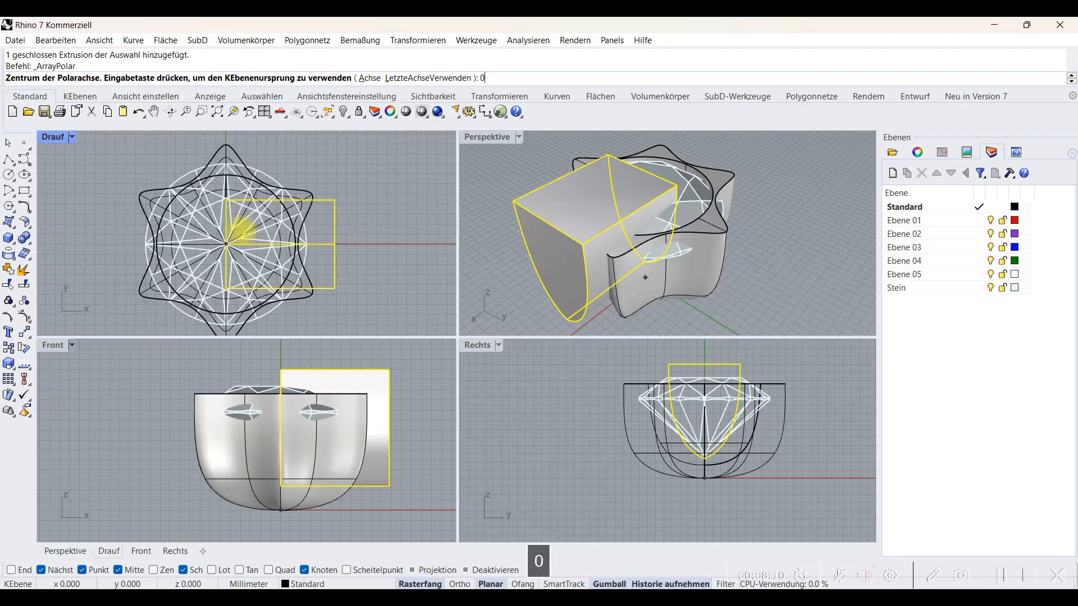
pyautogui.press('Return')
pyautogui.write('6')
pyautogui.press('Return')
pyautogui.press('Return')
pyautogui.press('Return')
pyautogui.doubleClick(482, 137)
pyautogui.moveTo(440, 322)
pyautogui.mouseDown(button='right')
pyautogui.moveTo(481, 352)
pyautogui.moveTo(431, 332)
pyautogui.mouseUp(button='right')
pyautogui.scroll(-5, 482, 352)
pyautogui.scroll(5, 431, 331)
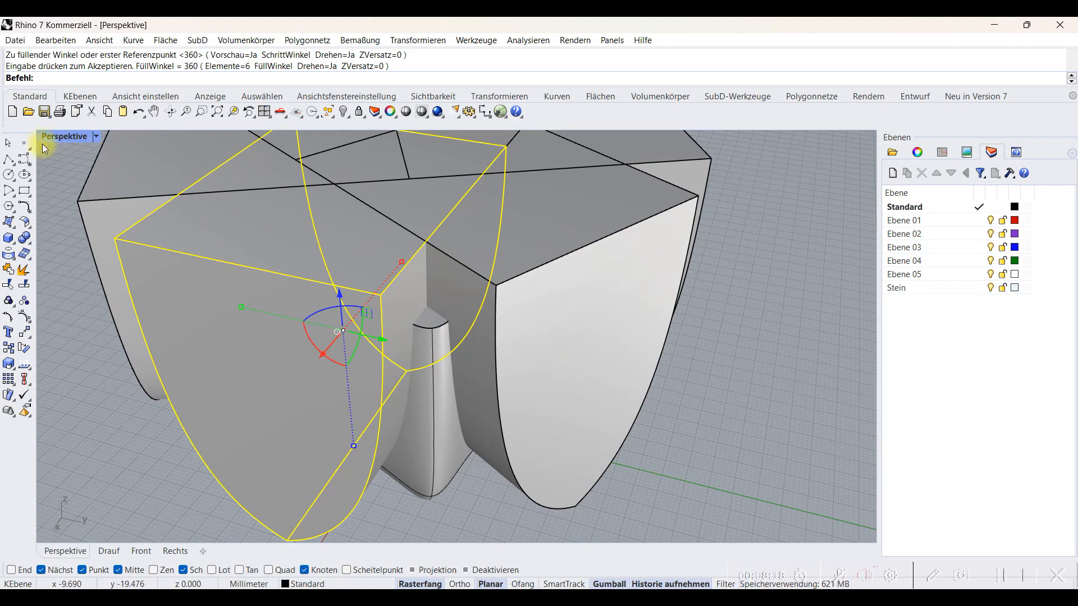
# - Scale the closed cut-out profile slightly narrower, symmetrically about the vertical centre axis
pyautogui.doubleClick(63, 137)
pyautogui.scroll(5, 716, 376)
pyautogui.moveTo(762, 366); pyautogui.dragTo(718, 387, button='right')
pyautogui.click(716, 390)
pyautogui.click(736, 400)
pyautogui.moveTo(579, 468); pyautogui.dragTo(589, 468)
pyautogui.scroll(4, 622, 273)
pyautogui.moveTo(622, 272); pyautogui.dragTo(709, 219, button='right')
pyautogui.scroll(-4, 710, 219)
# - Narrow the cut-out profile a little further so the cutters leave wider prongs
pyautogui.moveTo(589, 468); pyautogui.dragTo(595, 469)
pyautogui.moveTo(693, 217); pyautogui.dragTo(662, 272, button='right')
pyautogui.scroll(5, 662, 272)
pyautogui.scroll(-5, 662, 272)
pyautogui.click(826, 289)
pyautogui.moveTo(823, 292); pyautogui.dragTo(809, 233, button='right')
pyautogui.scroll(-2, 808, 233)
# - Subtract the six arrayed cutters from the star-shaped cup with a Boolean difference
pyautogui.doubleClick(497, 138)
pyautogui.moveTo(493, 213); pyautogui.dragTo(491, 279, button='right')
pyautogui.scroll(-3, 490, 279)
pyautogui.click(471, 355)
pyautogui.click(24, 239)
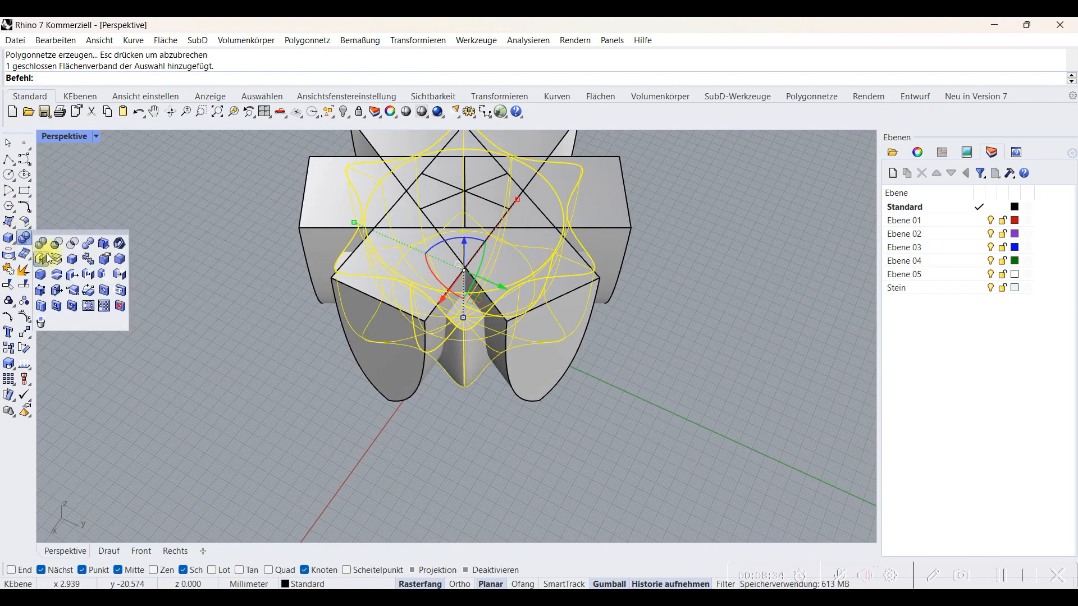
pyautogui.click(57, 244)
pyautogui.click(560, 344)
pyautogui.click(387, 359)
pyautogui.click(332, 264)
pyautogui.scroll(-2, 390, 383)
pyautogui.keyDown('shift'); pyautogui.moveTo(390, 383); pyautogui.dragTo(328, 452, button='right'); pyautogui.keyUp('shift')
pyautogui.click(517, 306)
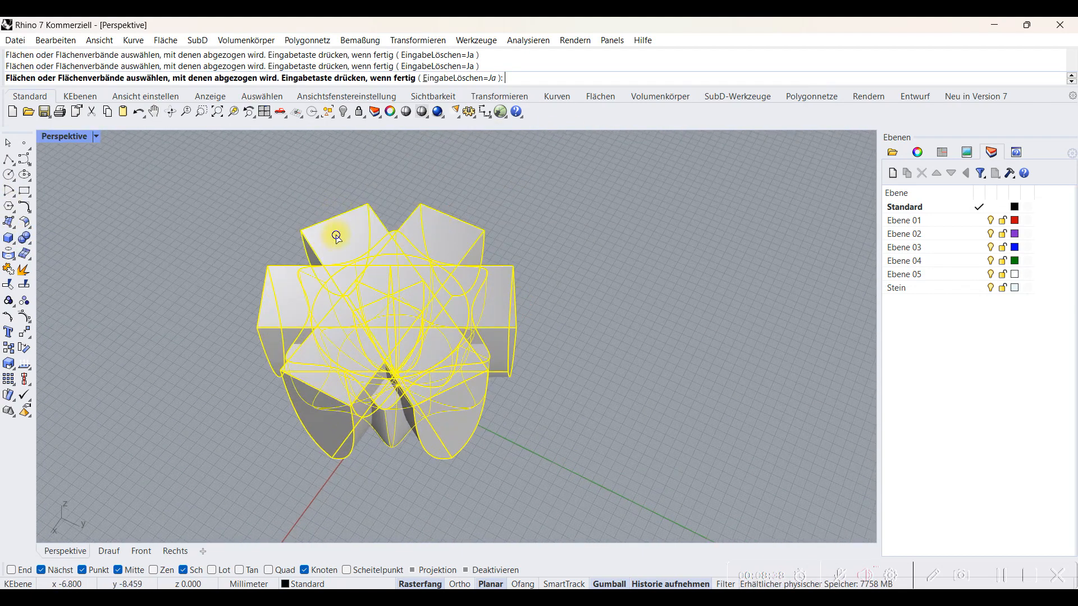
# - Examine the prongs and arched cut-outs of the setting from several angles
pyautogui.scroll(5, 462, 344)
pyautogui.moveTo(414, 429); pyautogui.dragTo(446, 150, button='right')
pyautogui.click(408, 115)
pyautogui.moveTo(466, 185); pyautogui.dragTo(481, 344, button='right')
pyautogui.scroll(-4, 481, 345)
pyautogui.moveTo(481, 345)
pyautogui.mouseDown(button='right')
pyautogui.moveTo(318, 322)
pyautogui.moveTo(437, 337)
pyautogui.moveTo(474, 510)
pyautogui.moveTo(484, 492)
pyautogui.moveTo(406, 307)
pyautogui.moveTo(449, 471)
pyautogui.mouseUp(button='right')
pyautogui.press('Escape')
# - Measure the width of one prong in the Drauf view with a linear dimension
pyautogui.doubleClick(65, 137)
pyautogui.click(484, 111)
pyautogui.moveTo(185, 173); pyautogui.dragTo(187, 217, button='right')
pyautogui.scroll(7, 214, 200)
pyautogui.keyDown('alt'); pyautogui.click(199, 190); pyautogui.keyUp('alt')
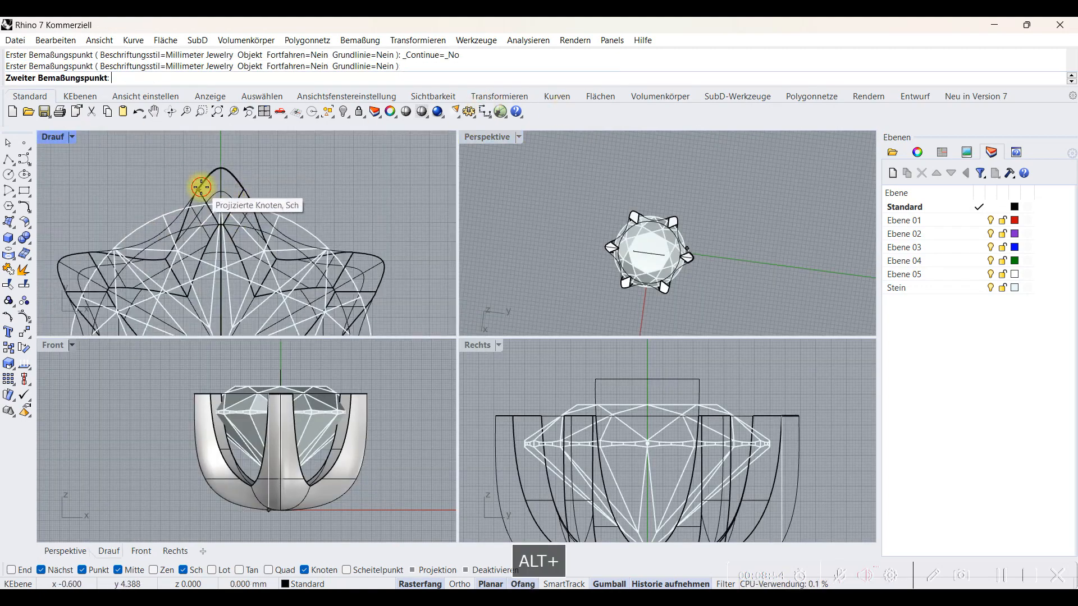
pyautogui.keyDown('alt'); pyautogui.click(243, 190); pyautogui.keyUp('alt')
pyautogui.scroll(-3, 217, 275)
pyautogui.moveTo(646, 258); pyautogui.dragTo(660, 169, button='right')
# - Draw a polyline in the Rechts view along the stone's outline, from the table corner over the girdle and partway down the pavilion
pyautogui.doubleClick(478, 344)
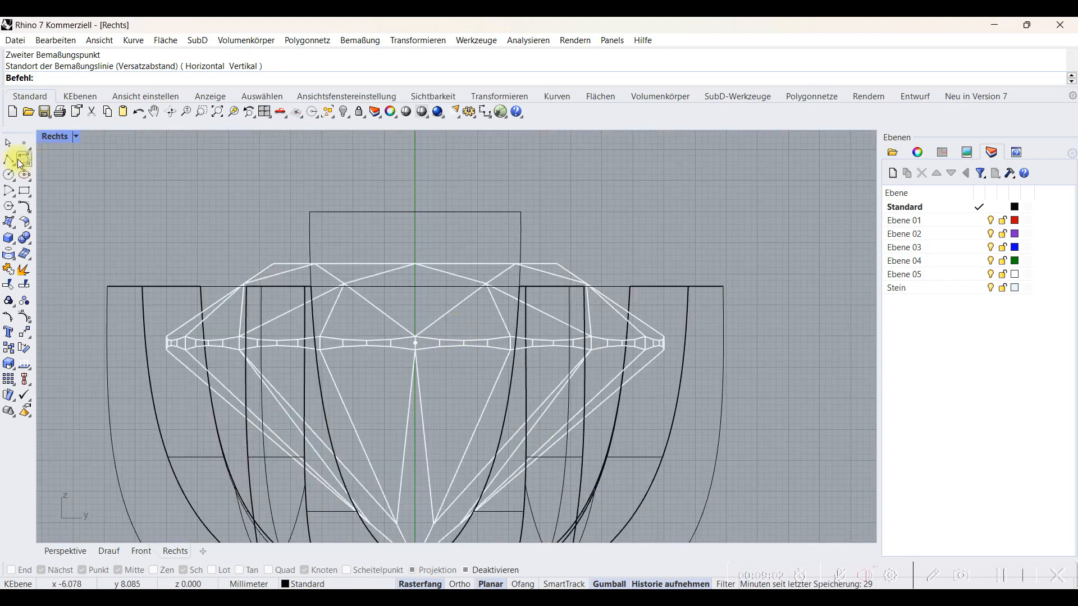
pyautogui.scroll(3, 556, 259)
pyautogui.click(563, 263)
pyautogui.scroll(-3, 638, 294)
pyautogui.scroll(3, 631, 281)
pyautogui.click(630, 265)
pyautogui.click(630, 289)
pyautogui.scroll(-3, 631, 289)
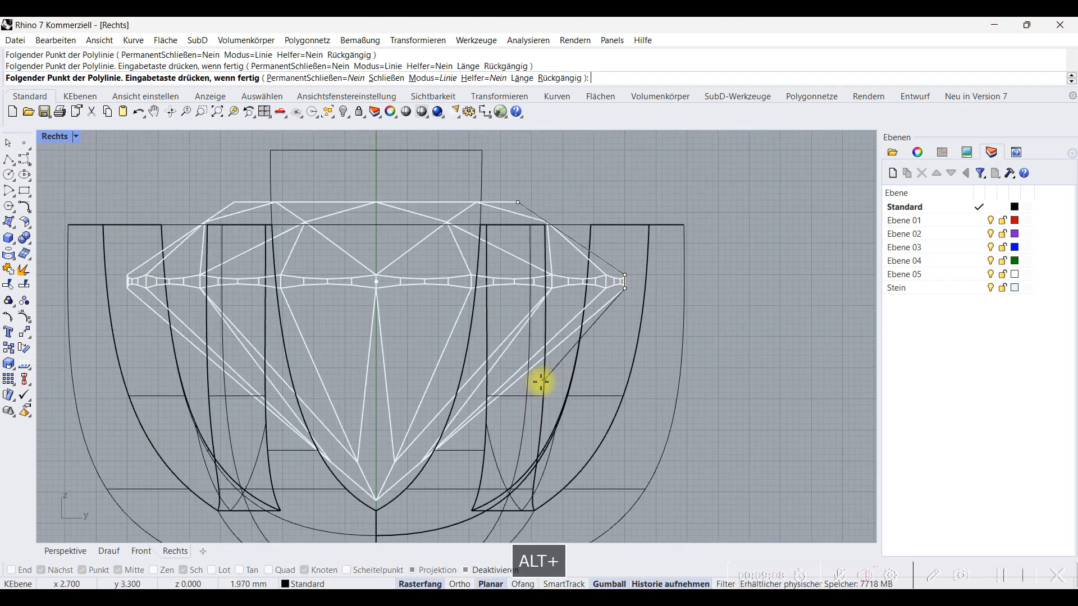
pyautogui.click(563, 345)
# - Revolve the stone outline polyline 360° around the vertical centre axis
pyautogui.doubleClick(53, 136)
pyautogui.click(10, 223)
pyautogui.click(98, 258)
pyautogui.scroll(3, 277, 443)
pyautogui.click(275, 446)
pyautogui.scroll(-4, 277, 397)
pyautogui.keyDown('shift'); pyautogui.click(277, 356); pyautogui.keyUp('shift')
pyautogui.scroll(-7, 257, 202)
pyautogui.keyDown('shift'); pyautogui.click(252, 197); pyautogui.keyUp('shift')
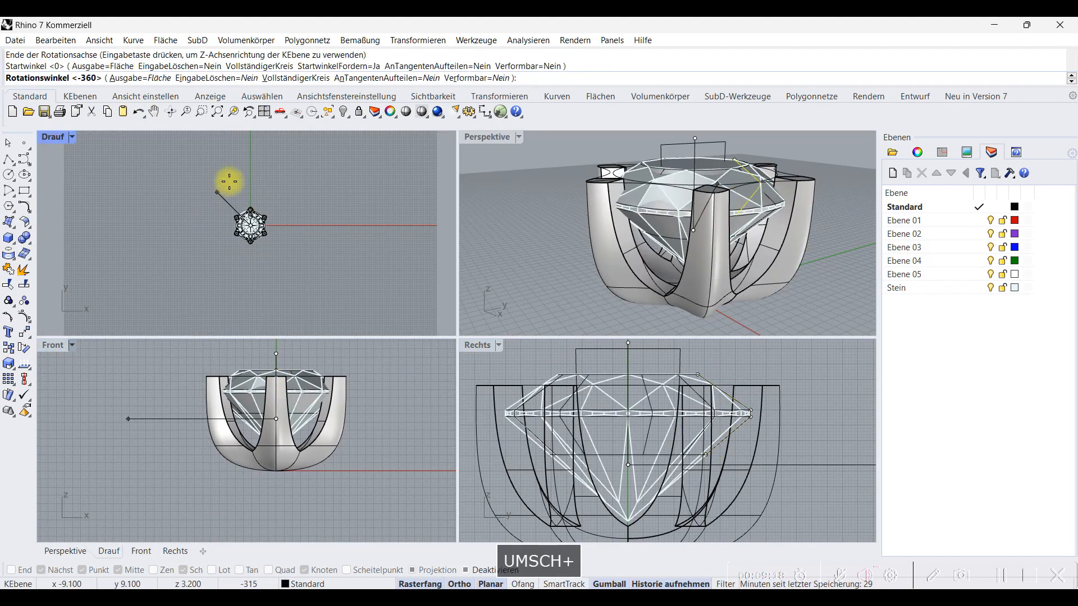
pyautogui.keyDown('shift'); pyautogui.click(253, 179); pyautogui.keyUp('shift')
# - Cap the planar openings of the revolved stone-outline surface to make it a closed solid
pyautogui.click(528, 205)
pyautogui.scroll(7, 651, 230)
pyautogui.click(649, 220)
pyautogui.click(24, 241)
pyautogui.click(42, 259)
pyautogui.doubleClick(485, 138)
pyautogui.scroll(-7, 394, 236)
pyautogui.moveTo(357, 264); pyautogui.dragTo(346, 326, button='right')
pyautogui.click(236, 398)
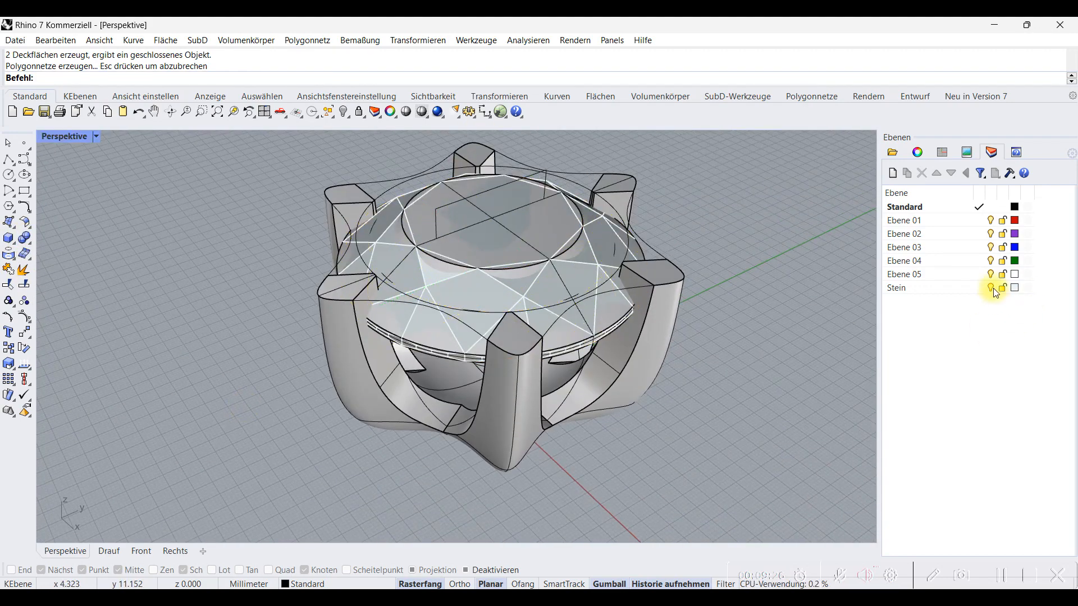
# - Subtract the revolved stone-shaped solid from the prong setting with a Boolean Difference, hiding the Stein layer meanwhile and showing it again
pyautogui.click(991, 288)
pyautogui.click(505, 402)
pyautogui.click(26, 240)
pyautogui.click(58, 245)
pyautogui.click(415, 275)
pyautogui.rightClick(417, 275)
pyautogui.moveTo(390, 413); pyautogui.dragTo(575, 342, button='right')
pyautogui.click(991, 288)
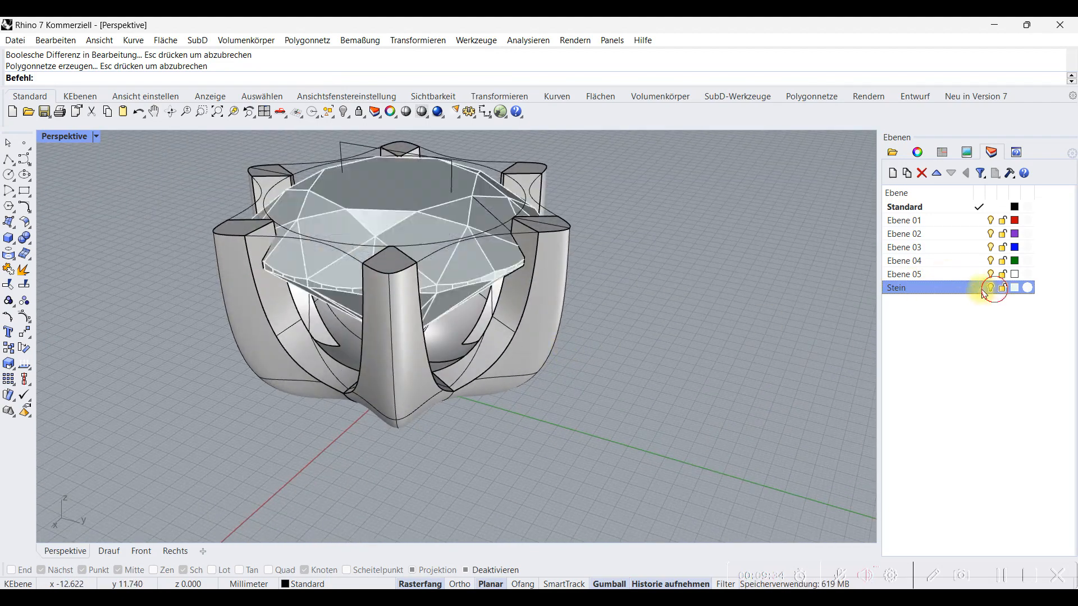
# - Select all curves, move them to the layer Ebene 01 and hide that layer
pyautogui.click(330, 113)
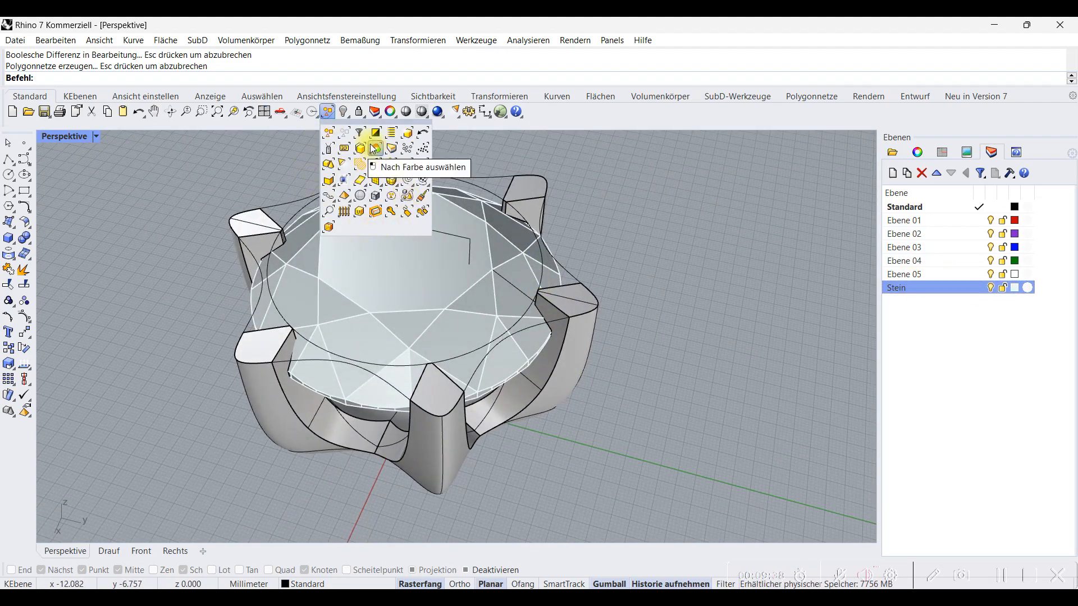
pyautogui.click(408, 181)
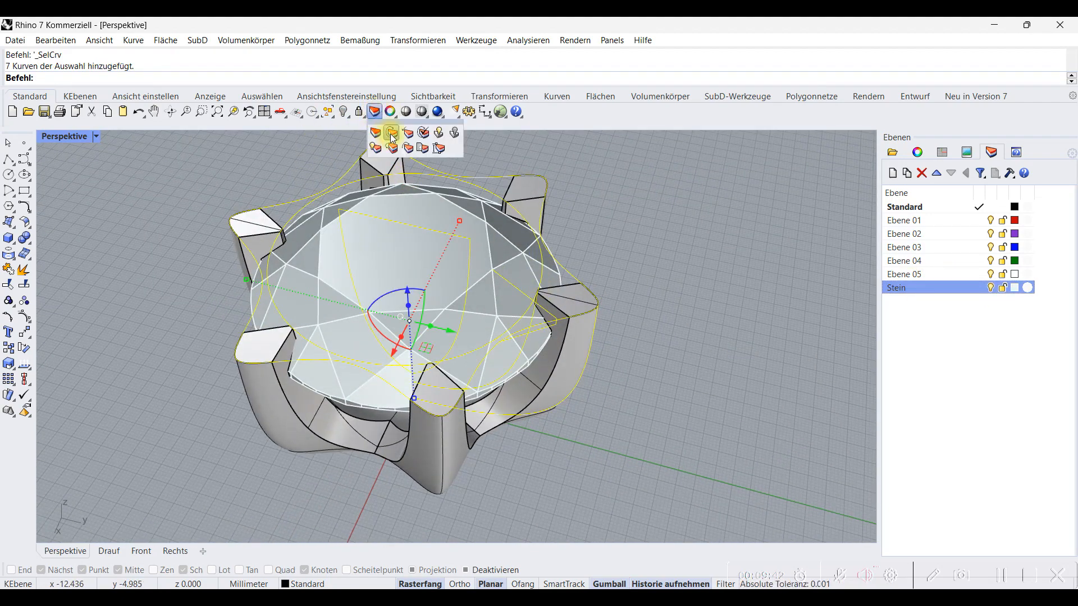
pyautogui.click(392, 134)
pyautogui.press('Return')
pyautogui.click(991, 221)
# - Try to raise the top faces of all six prongs vertically with the Gumball
pyautogui.moveTo(460, 359); pyautogui.dragTo(255, 240, button='right')
pyautogui.keyDown('ctrl'); pyautogui.keyDown('shift'); pyautogui.click(260, 275); pyautogui.keyUp('shift'); pyautogui.keyUp('ctrl')
pyautogui.rightClick(260, 272)
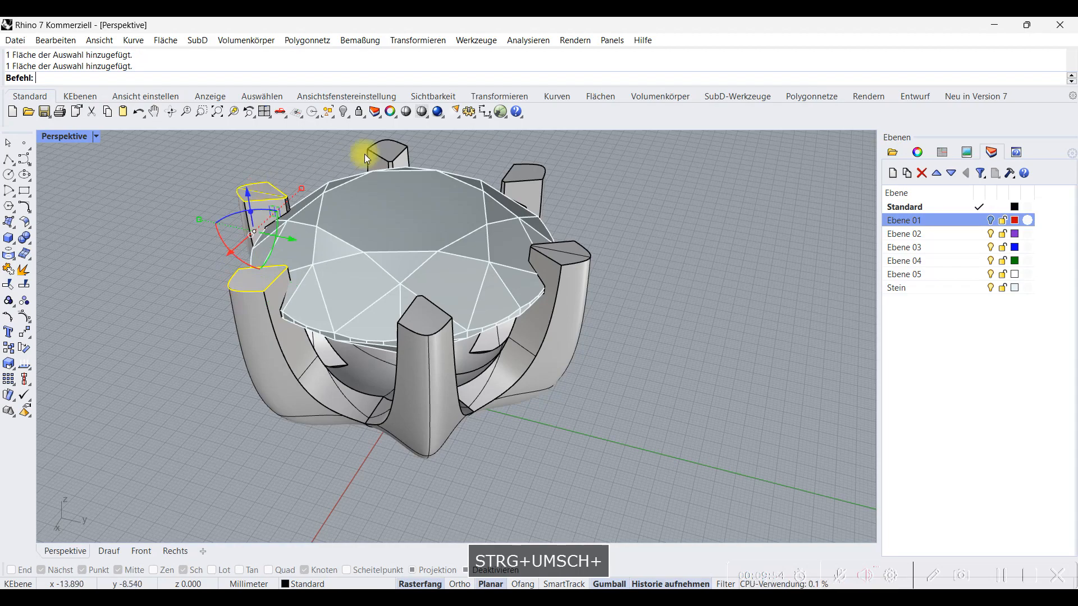
pyautogui.moveTo(362, 388); pyautogui.dragTo(361, 414, button='right')
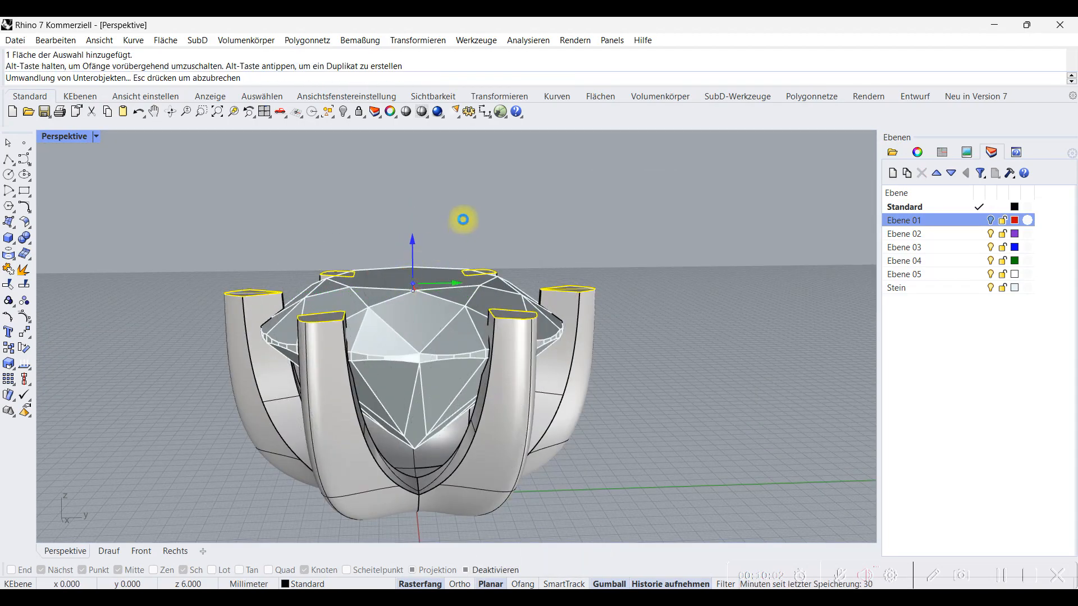
pyautogui.click(522, 194)
pyautogui.moveTo(522, 193)
pyautogui.mouseDown(button='right')
pyautogui.moveTo(431, 407)
pyautogui.moveTo(474, 198)
pyautogui.moveTo(468, 180)
pyautogui.moveTo(378, 409)
pyautogui.moveTo(356, 248)
pyautogui.moveTo(205, 168)
pyautogui.moveTo(293, 414)
pyautogui.moveTo(317, 165)
pyautogui.mouseUp(button='right')
pyautogui.click(406, 111)
pyautogui.moveTo(395, 348)
pyautogui.mouseDown(button='right')
pyautogui.moveTo(383, 212)
pyautogui.moveTo(502, 442)
pyautogui.moveTo(354, 478)
pyautogui.moveTo(339, 205)
pyautogui.mouseUp(button='right')
pyautogui.rightClick(599, 301)
pyautogui.moveTo(385, 346); pyautogui.dragTo(337, 207, button='right')
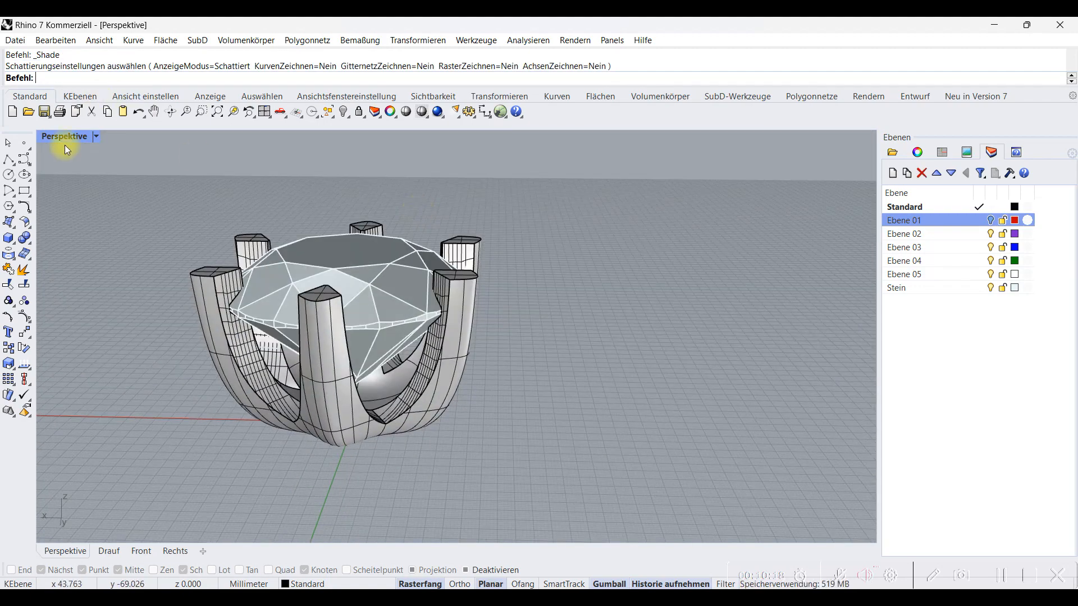
pyautogui.doubleClick(65, 148)
pyautogui.moveTo(657, 291); pyautogui.dragTo(614, 342, button='right')
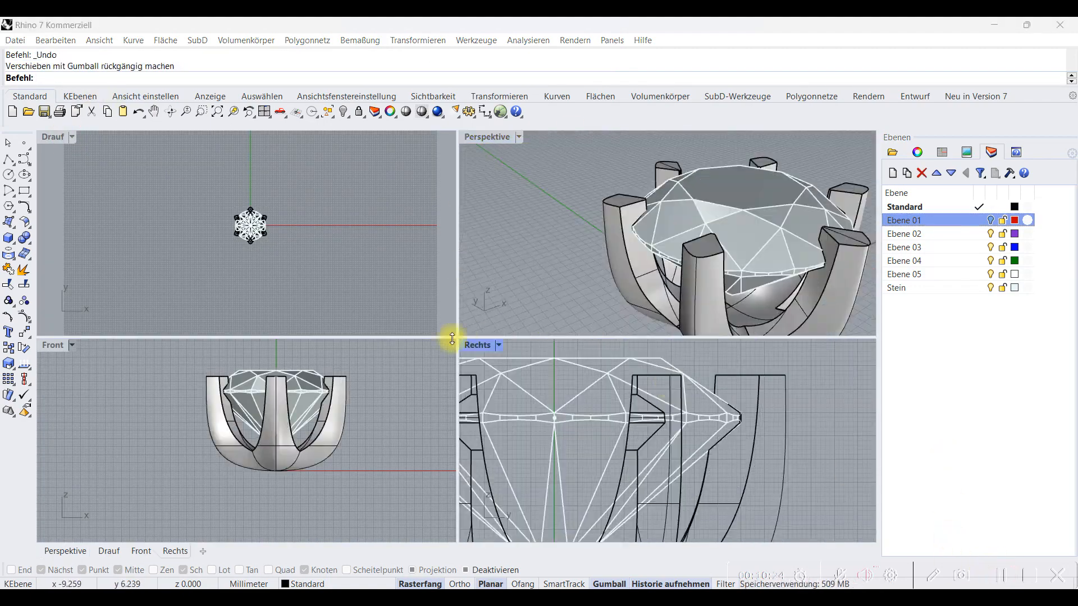
# - Make Ebene 02 the current layer and draw a polyline in the Rechts view from the origin 5 mm outward and about 1 mm up
pyautogui.doubleClick(477, 346)
pyautogui.scroll(-8, 646, 366)
pyautogui.moveTo(494, 474); pyautogui.dragTo(490, 396, button='right')
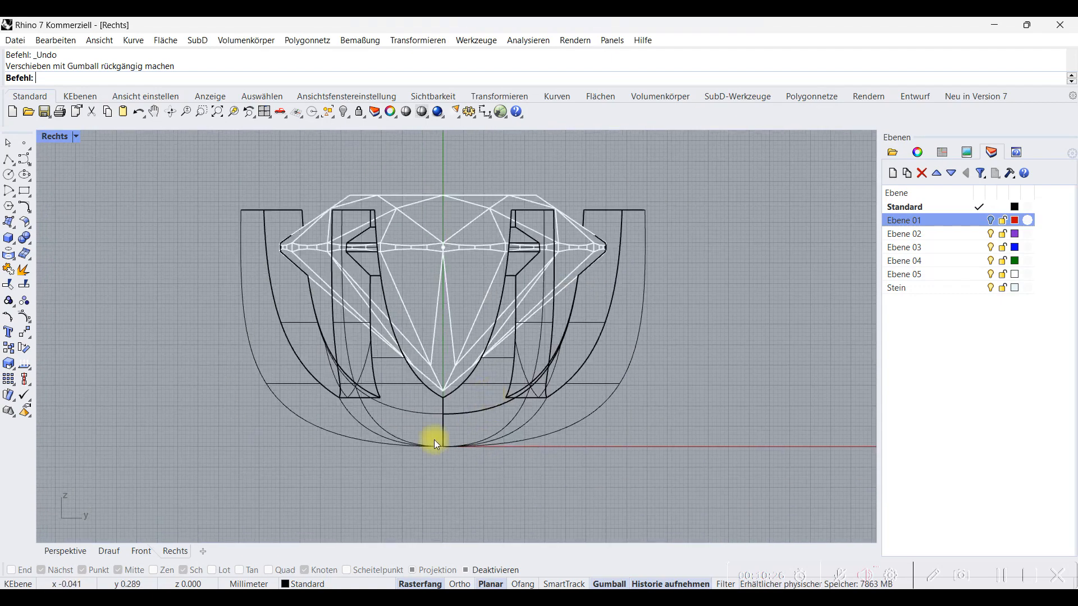
pyautogui.scroll(3, 463, 429)
pyautogui.click(982, 234)
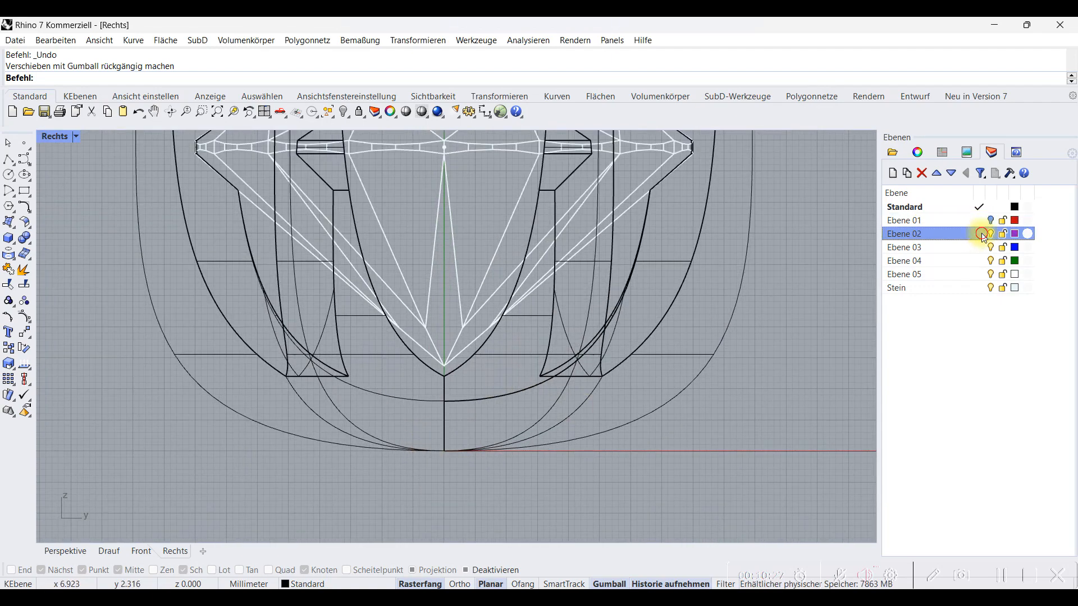
pyautogui.scroll(-2, 446, 452)
pyautogui.click(447, 451)
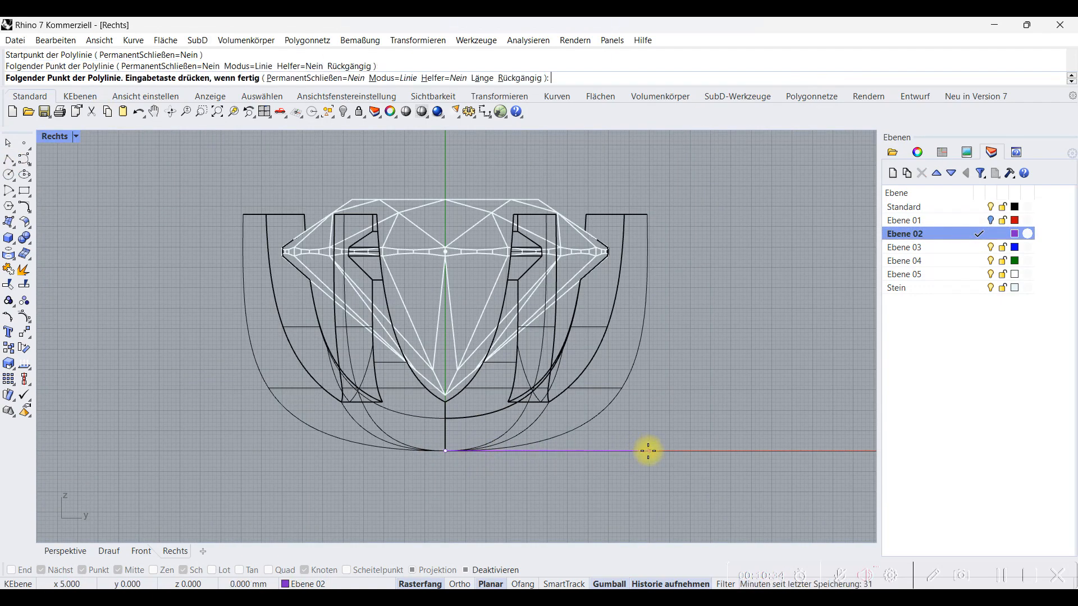
pyautogui.scroll(6, 651, 422)
pyautogui.click(651, 401)
pyautogui.rightClick(651, 402)
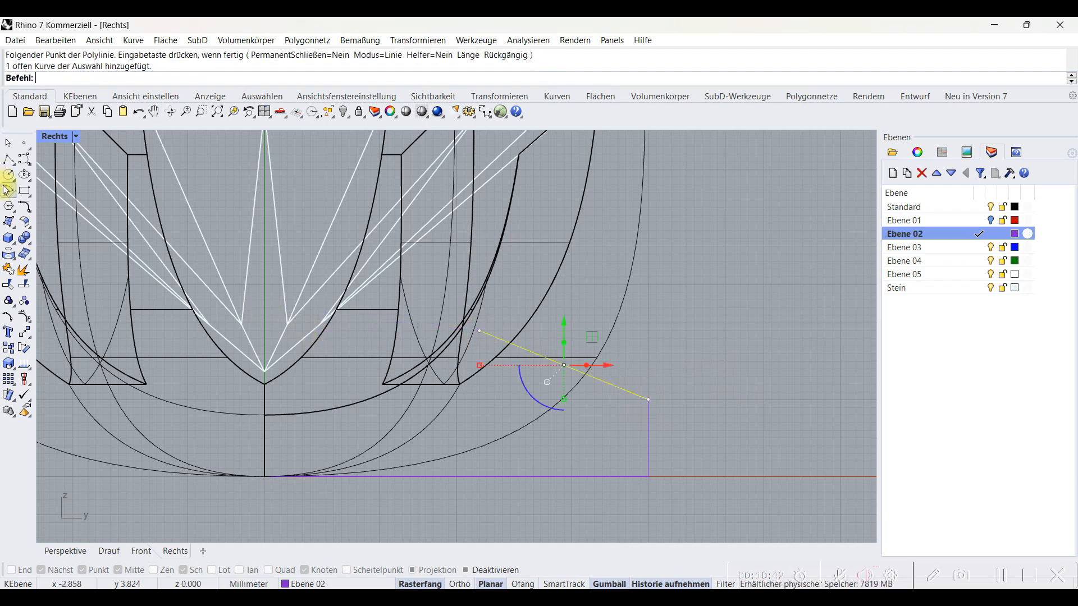
# - Delete the sloping curve and draw a new degree-5 curve from the polyline's upper end to the vertical centre axis
pyautogui.press('Delete')
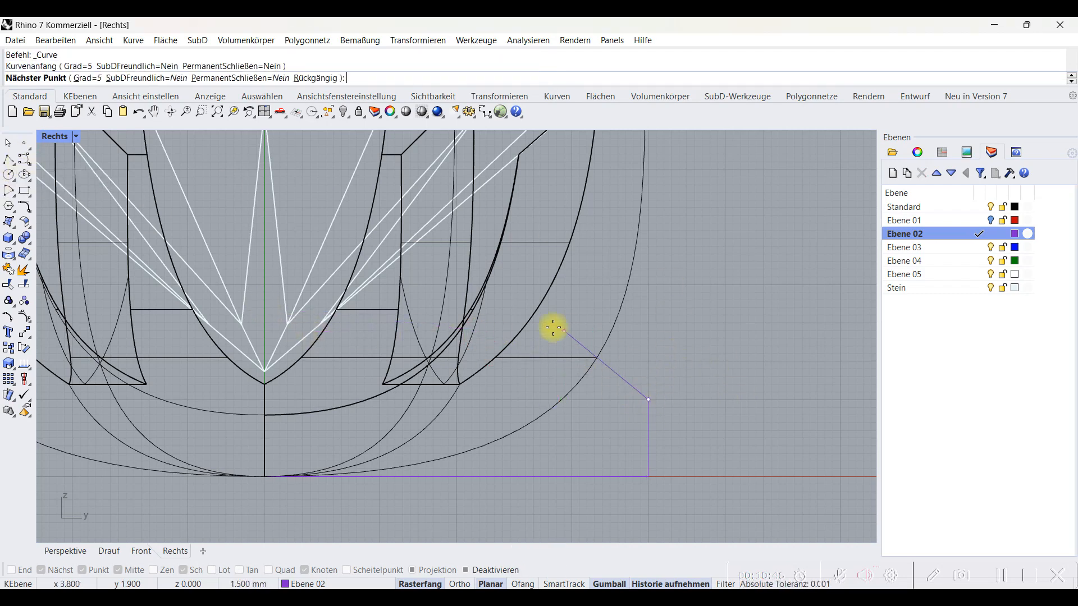
pyautogui.click(266, 302)
pyautogui.rightClick(266, 302)
# - Mirror the polyline and the curve across the vertical centre axis and join both halves into one closed band profile
pyautogui.click(355, 324)
pyautogui.scroll(-4, 553, 356)
pyautogui.keyDown('shift'); pyautogui.click(616, 411); pyautogui.keyUp('shift')
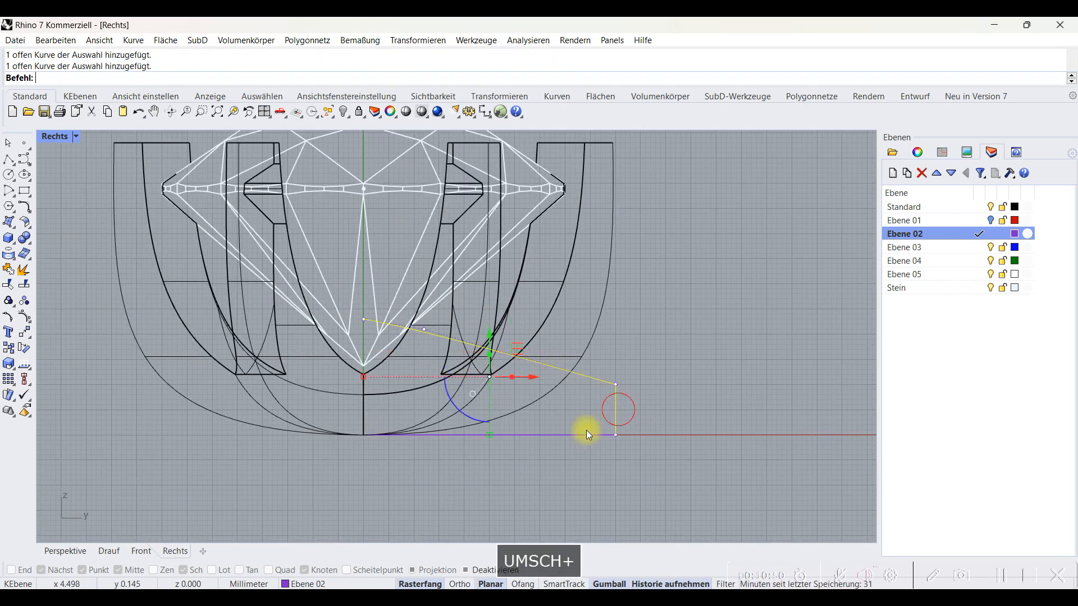
pyautogui.click(105, 387)
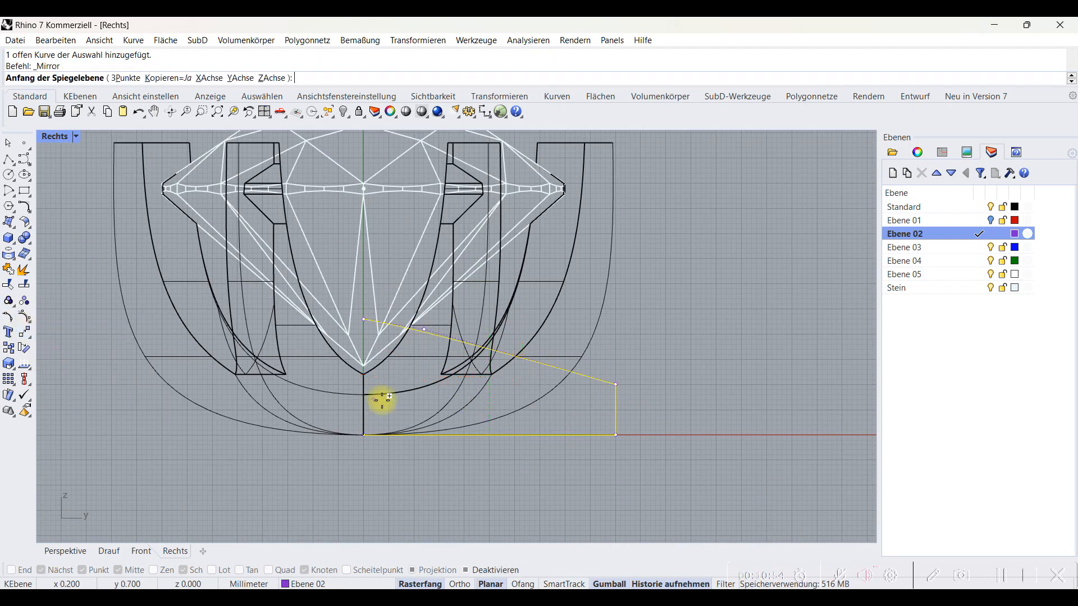
pyautogui.click(368, 404)
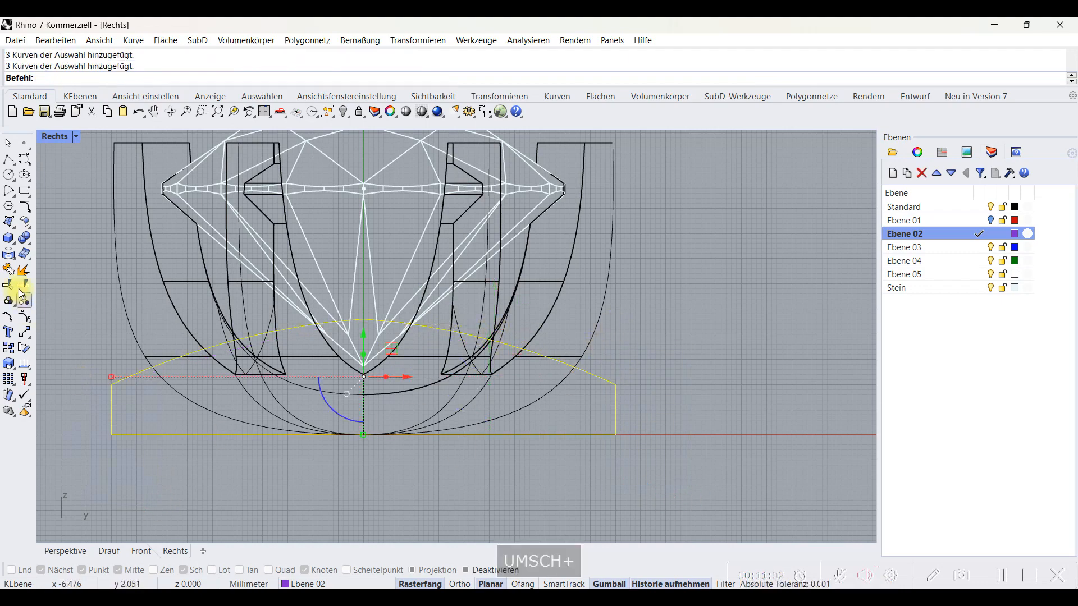
# - Place a point at the origin in the Front view and move it straight down to mark the ring's centre
pyautogui.doubleClick(53, 134)
pyautogui.scroll(-6, 562, 406)
pyautogui.click(366, 485)
pyautogui.moveTo(316, 499); pyautogui.dragTo(327, 456, button='right')
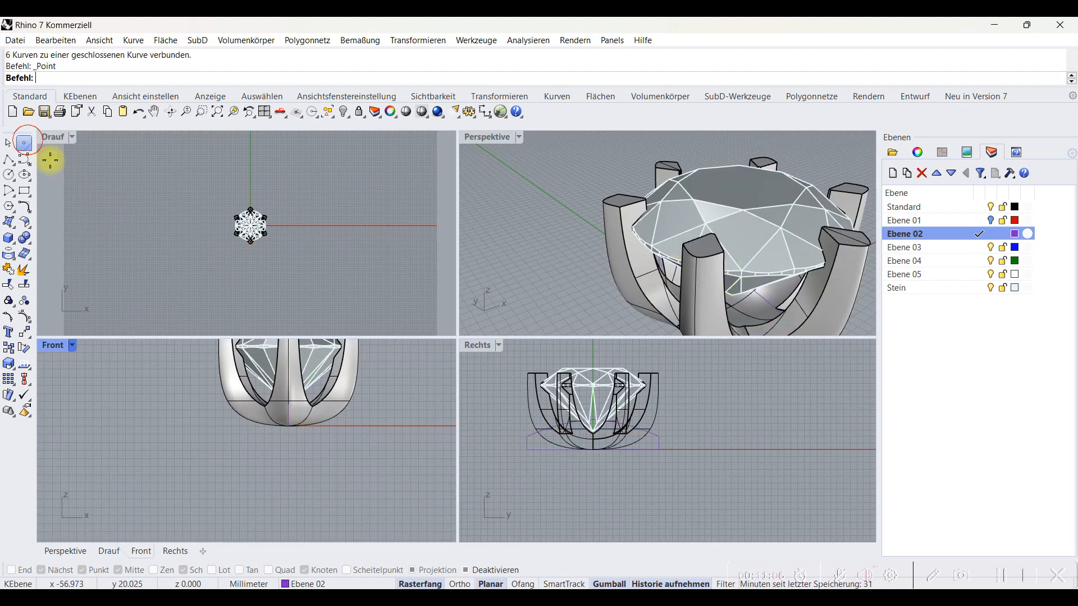
pyautogui.scroll(5, 284, 425)
pyautogui.click(300, 435)
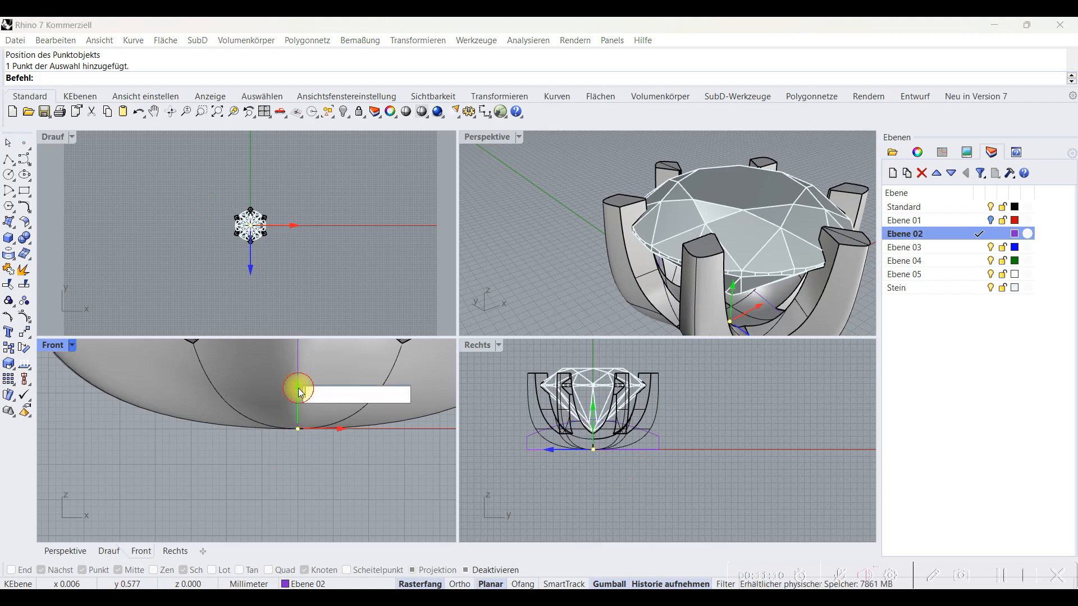
pyautogui.scroll(-9, 303, 413)
pyautogui.moveTo(315, 452); pyautogui.dragTo(315, 403, button='right')
pyautogui.click(325, 410)
pyautogui.scroll(-5, 721, 270)
# - Revolve the closed band profile 360° around a horizontal axis through the ring's centre point
pyautogui.moveTo(722, 270); pyautogui.dragTo(753, 216, button='right')
pyautogui.click(800, 253)
pyautogui.scroll(-15, 620, 422)
pyautogui.click(12, 225)
pyautogui.click(101, 258)
pyautogui.click(622, 444)
pyautogui.keyDown('shift'); pyautogui.click(580, 440); pyautogui.keyUp('shift')
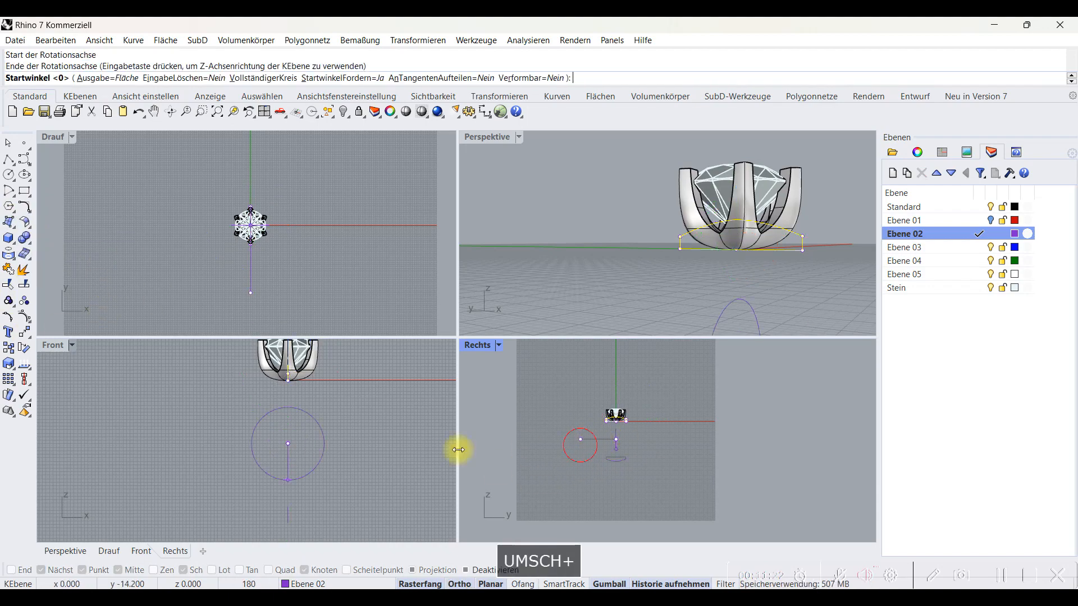
pyautogui.scroll(-8, 353, 458)
pyautogui.keyDown('shift'); pyautogui.click(330, 375); pyautogui.keyUp('shift')
pyautogui.keyDown('shift'); pyautogui.click(319, 371); pyautogui.keyUp('shift')
pyautogui.scroll(5, 484, 296)
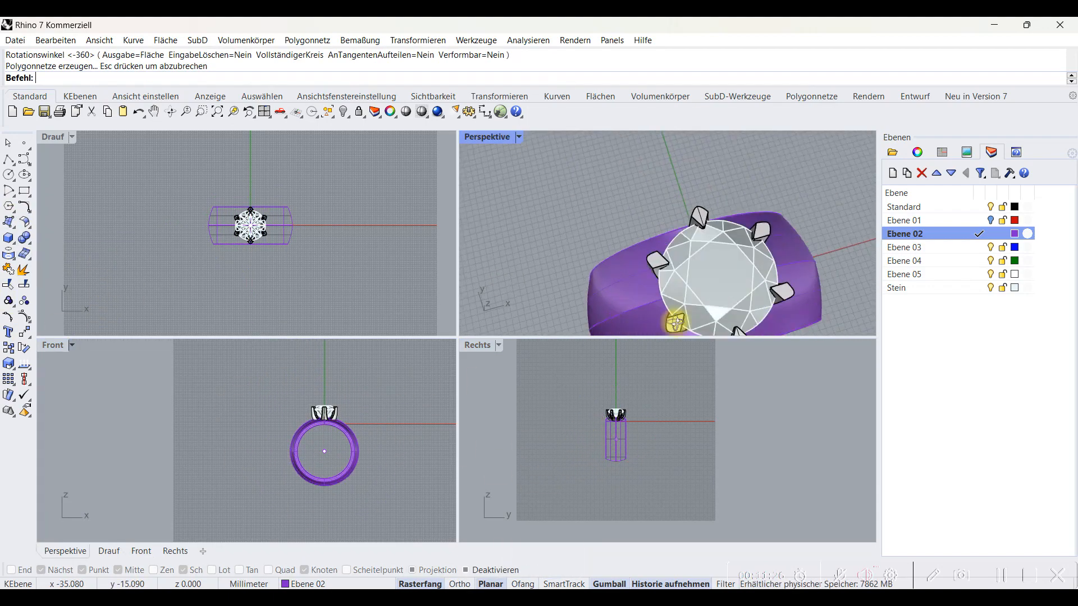
# - Select the setting with its stone in the Rechts view and move them up to sit on the ring band
pyautogui.scroll(8, 594, 425)
pyautogui.moveTo(492, 358); pyautogui.dragTo(537, 424, button='right')
pyautogui.scroll(-4, 537, 425)
pyautogui.moveTo(493, 374); pyautogui.dragTo(633, 468)
pyautogui.scroll(6, 571, 430)
pyautogui.keyDown('ctrl'); pyautogui.click(652, 454); pyautogui.keyUp('ctrl')
pyautogui.doubleClick(488, 345)
pyautogui.moveTo(282, 272); pyautogui.dragTo(392, 309, button='right')
pyautogui.moveTo(398, 342); pyautogui.dragTo(398, 311)
pyautogui.click(646, 291)
pyautogui.doubleClick(55, 138)
pyautogui.moveTo(750, 179); pyautogui.dragTo(446, 157, button='right')
pyautogui.scroll(-6, 537, 395)
pyautogui.moveTo(529, 369); pyautogui.dragTo(596, 442)
pyautogui.scroll(10, 593, 393)
pyautogui.click(788, 442)
pyautogui.moveTo(800, 222); pyautogui.dragTo(662, 313, button='right')
# - Draw a degree-5 curve in the Drauf view from the vertical centre axis outward past the band's upper edge
pyautogui.scroll(12, 255, 222)
pyautogui.scroll(3, 255, 225)
pyautogui.click(22, 159)
pyautogui.scroll(6, 221, 278)
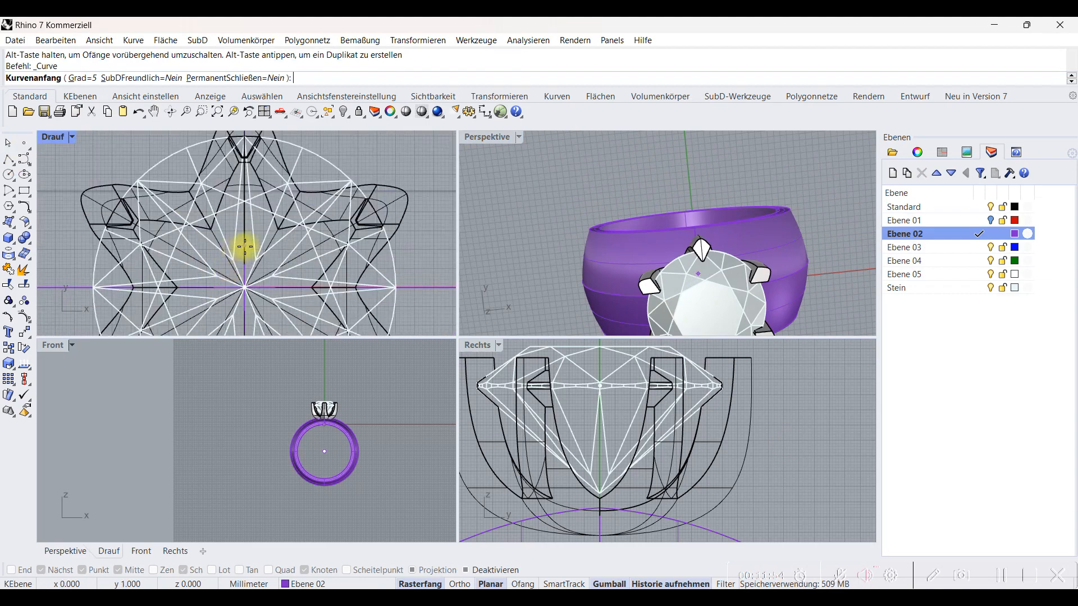
pyautogui.click(245, 232)
pyautogui.scroll(-5, 283, 245)
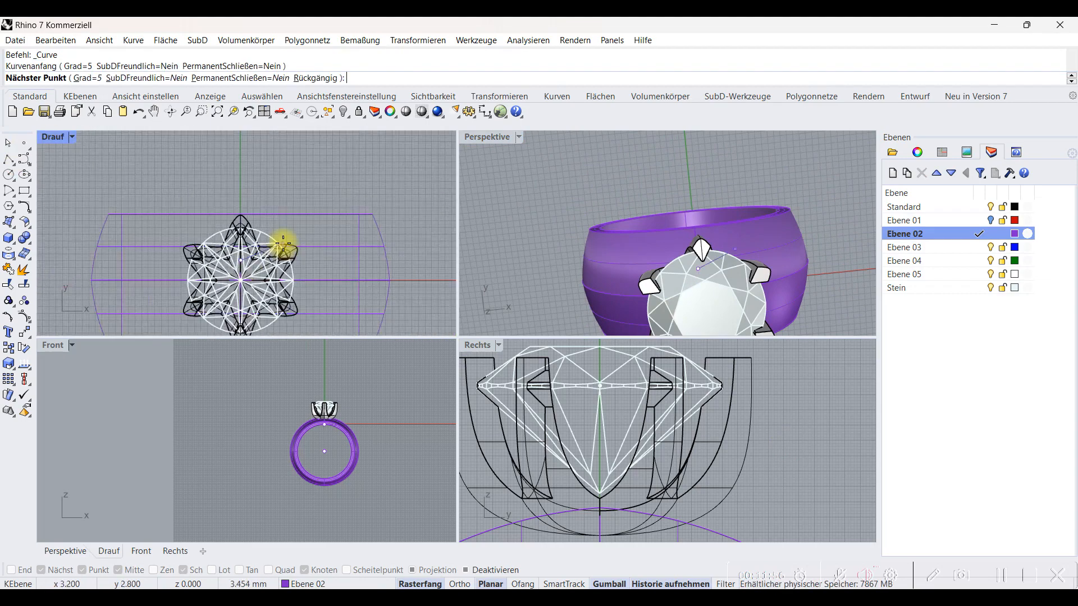
pyautogui.click(348, 201)
pyautogui.press('Return')
# - Reshape the curve by moving its middle control point, and mirror the curve across the vertical centre axis
pyautogui.scroll(3, 272, 189)
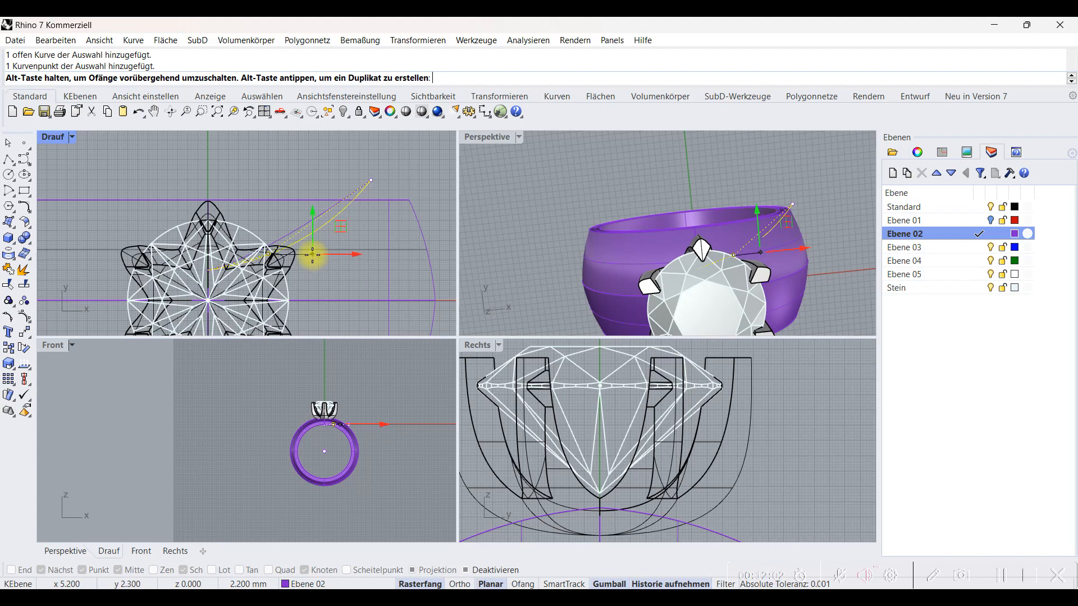
pyautogui.click(27, 333)
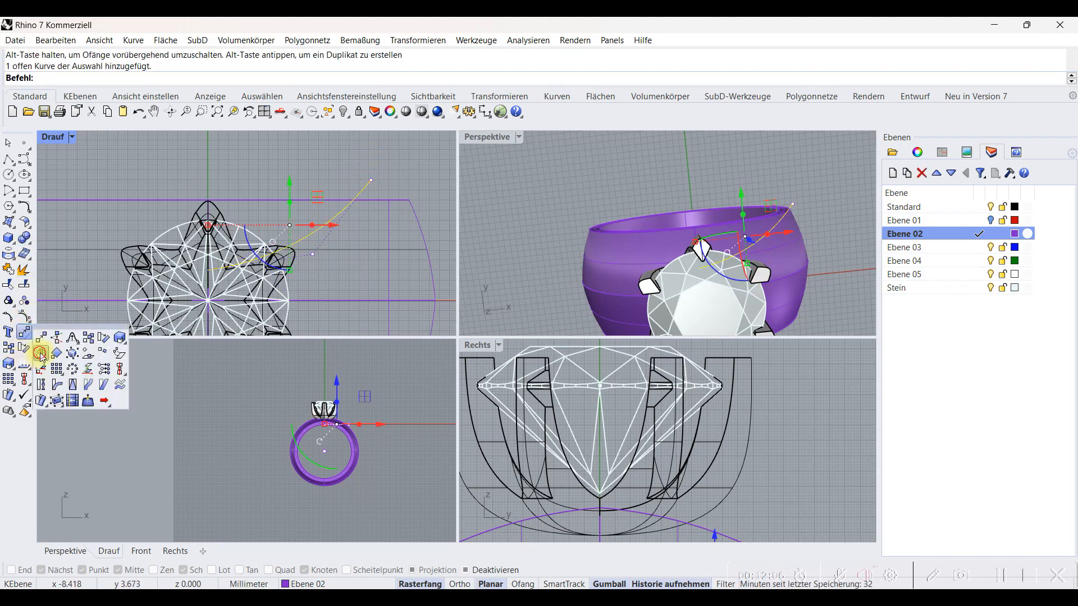
pyautogui.click(44, 358)
pyautogui.scroll(3, 209, 159)
pyautogui.keyDown('shift'); pyautogui.click(201, 179); pyautogui.keyUp('shift')
pyautogui.click(244, 183)
# - Draw a straight polyline between the outer ends of the two mirrored curves to close the cut-out outline
pyautogui.click(9, 160)
pyautogui.scroll(-10, 298, 213)
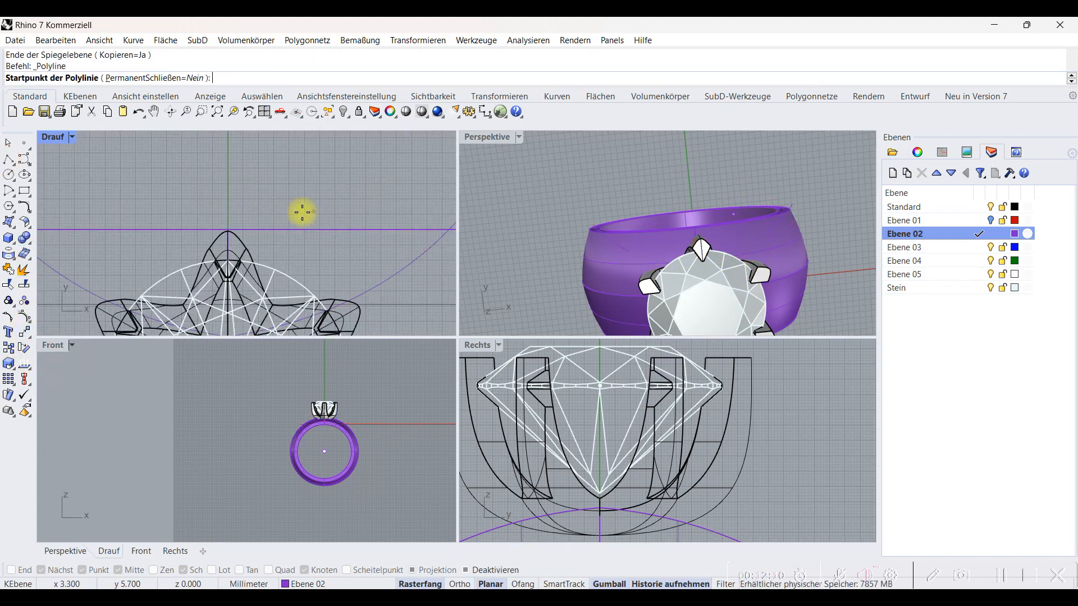
pyautogui.keyDown('alt'); pyautogui.click(394, 205); pyautogui.keyUp('alt')
pyautogui.press('Return')
# - Select the three outline curves and extrude them down to the ring's centre point in the Front view
pyautogui.keyDown('shift'); pyautogui.click(381, 207); pyautogui.keyUp('shift')
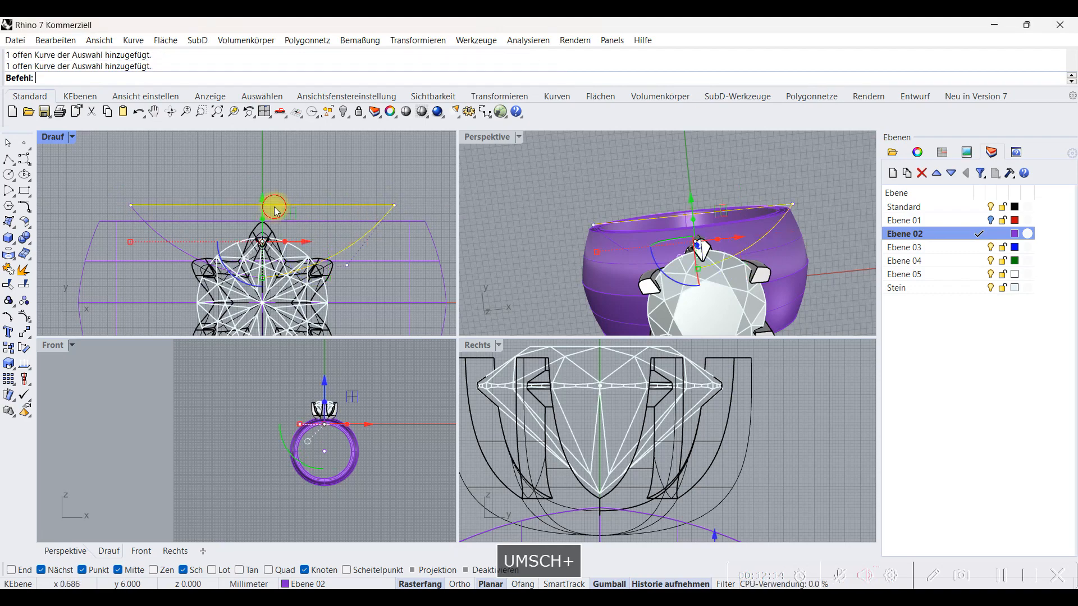
pyautogui.scroll(6, 324, 422)
pyautogui.click(9, 223)
pyautogui.click(92, 248)
pyautogui.scroll(2, 326, 415)
pyautogui.scroll(-4, 321, 421)
pyautogui.click(320, 467)
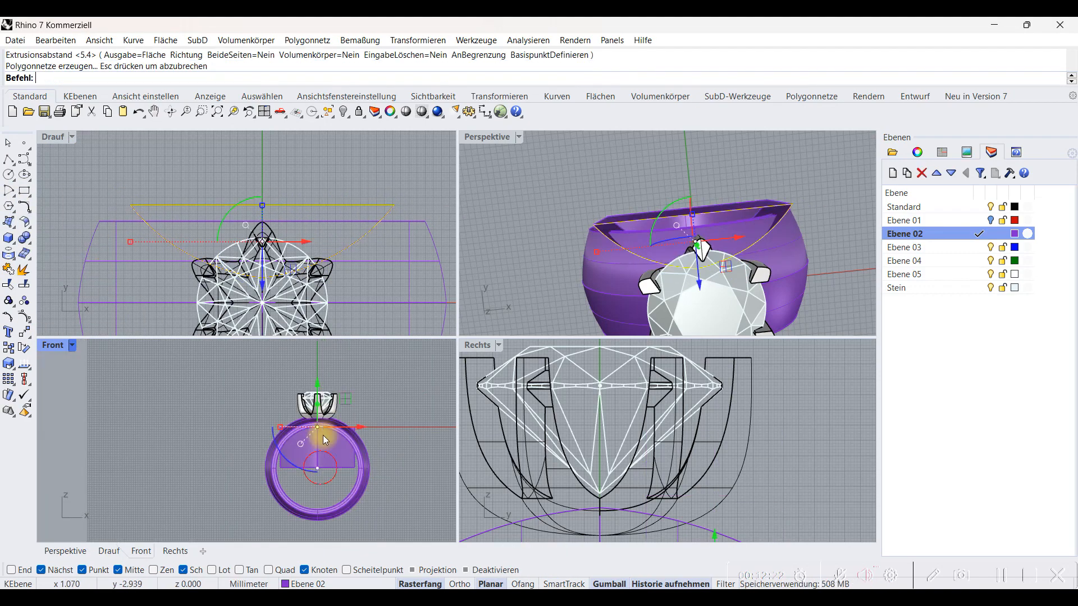
# - Move the extrusion up past the top of the band and cap its openings into a closed cutting solid
pyautogui.moveTo(319, 376); pyautogui.dragTo(318, 375)
pyautogui.moveTo(789, 241); pyautogui.dragTo(804, 276, button='right')
pyautogui.scroll(6, 803, 277)
pyautogui.click(747, 216)
pyautogui.click(23, 241)
pyautogui.click(40, 259)
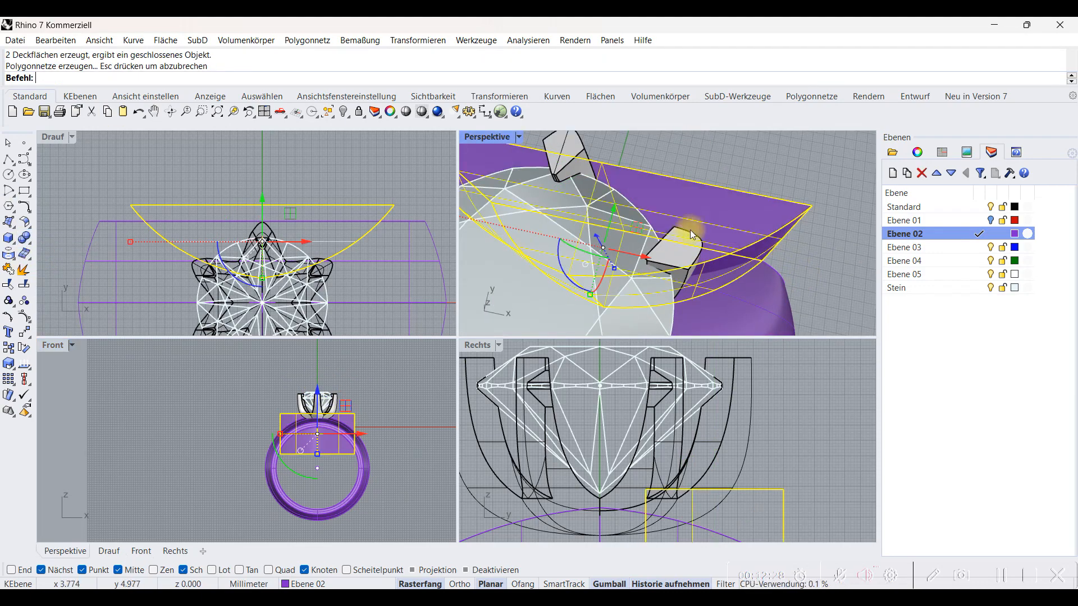
# - Mirror the cutting solid in the Drauf view across the x axis to the opposite side of the band
pyautogui.click(28, 339)
pyautogui.click(44, 347)
pyautogui.moveTo(233, 219); pyautogui.dragTo(113, 150, button='right')
pyautogui.scroll(8, 351, 245)
pyautogui.click(342, 251)
pyautogui.click(382, 250)
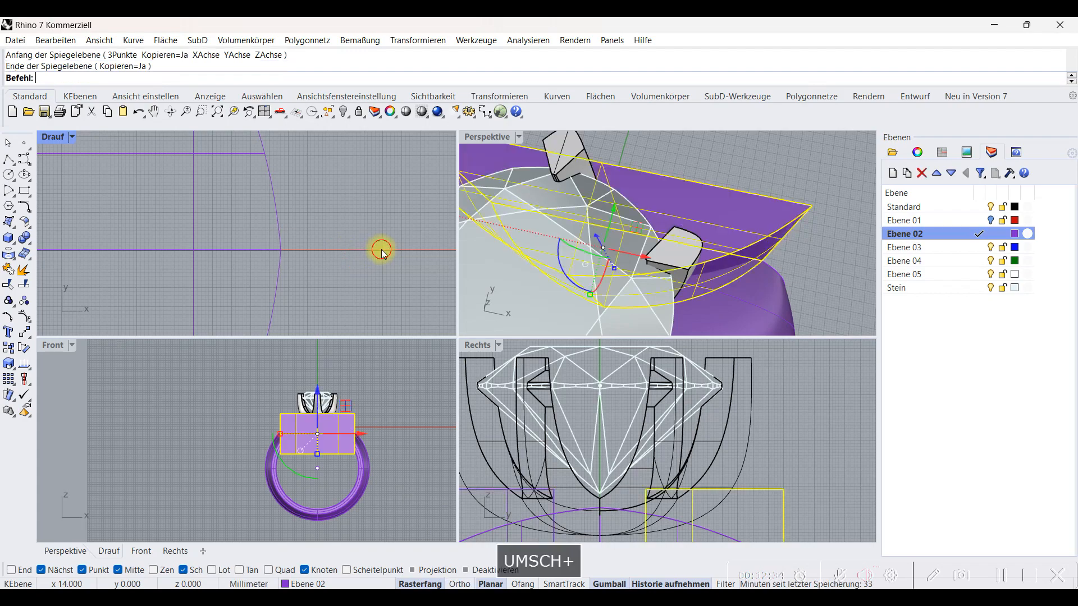
# - Shift the cutting solid sideways along the y axis in the Perspektive view to adjust its overlap with the band
pyautogui.doubleClick(477, 137)
pyautogui.scroll(-5, 528, 247)
pyautogui.moveTo(541, 297); pyautogui.dragTo(526, 260, button='right')
pyautogui.click(673, 281)
pyautogui.moveTo(646, 337); pyautogui.dragTo(495, 427, button='right')
pyautogui.click(540, 298)
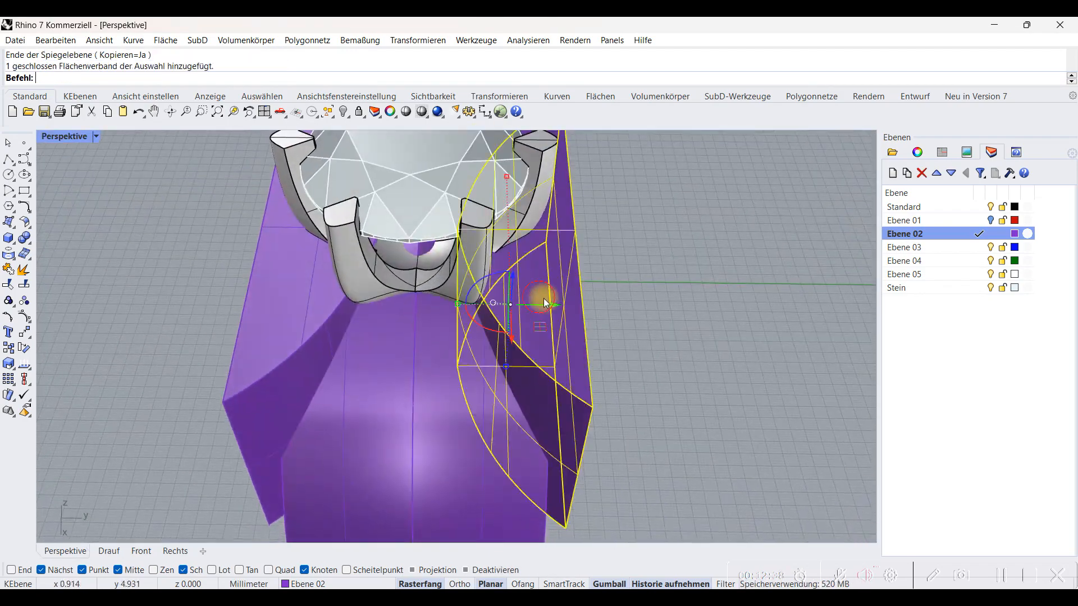
pyautogui.moveTo(541, 302); pyautogui.dragTo(545, 283, button='right')
pyautogui.moveTo(554, 327); pyautogui.dragTo(443, 323)
pyautogui.moveTo(598, 289); pyautogui.dragTo(608, 320, button='right')
pyautogui.moveTo(508, 307); pyautogui.dragTo(536, 312)
pyautogui.press('Escape')
# - Move the original cutting solid closer to the setting
pyautogui.moveTo(548, 328); pyautogui.dragTo(460, 252, button='right')
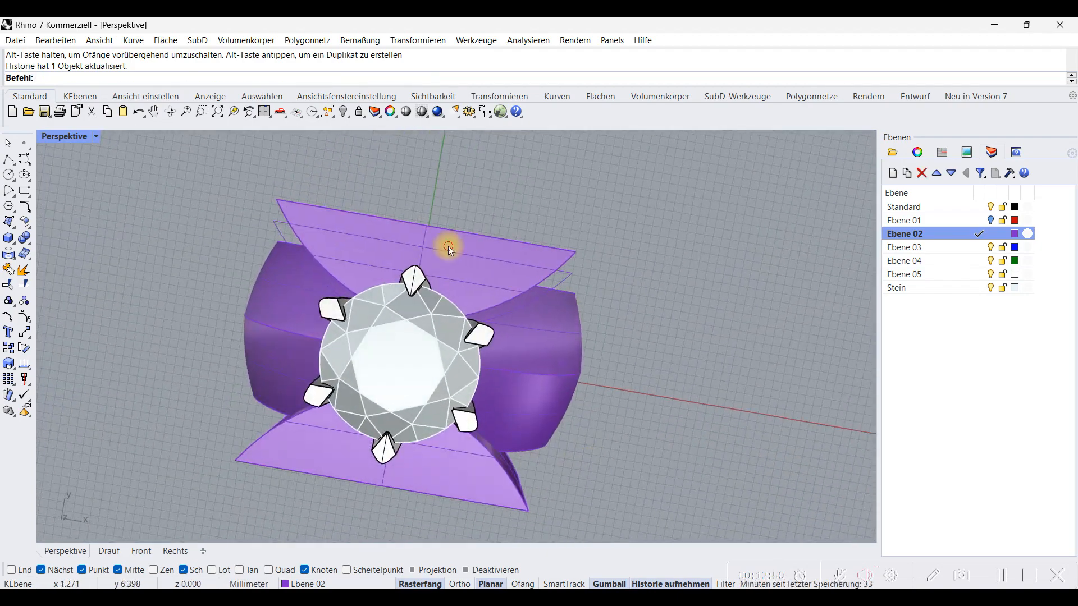
pyautogui.moveTo(428, 232); pyautogui.dragTo(415, 284)
pyautogui.press('Escape')
# - Subtract both cutting solids from the ring band with a Boolean Difference
pyautogui.moveTo(601, 351); pyautogui.dragTo(489, 194, button='right')
pyautogui.click(358, 320)
pyautogui.click(26, 236)
pyautogui.click(60, 245)
pyautogui.click(519, 317)
pyautogui.click(344, 301)
pyautogui.press('Return')
pyautogui.click(212, 313)
pyautogui.moveTo(212, 312); pyautogui.dragTo(80, 251, button='right')
# - Fillet the four corner edges where the side cuts meet the ring band, setting all radius handles to 2 mm
pyautogui.click(25, 237)
pyautogui.click(116, 258)
pyautogui.scroll(4, 332, 359)
pyautogui.moveTo(376, 348); pyautogui.dragTo(578, 423, button='right')
pyautogui.click(332, 360)
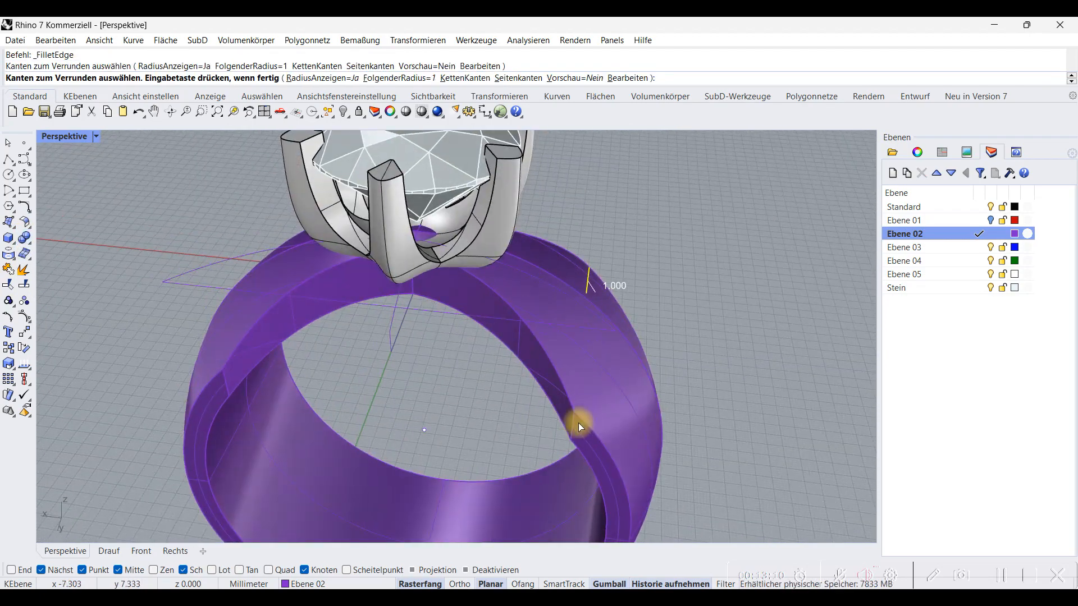
pyautogui.click(227, 380)
pyautogui.moveTo(226, 380); pyautogui.dragTo(542, 486, button='right')
pyautogui.click(637, 363)
pyautogui.rightClick(679, 375)
pyautogui.scroll(6, 542, 487)
pyautogui.scroll(-7, 497, 337)
pyautogui.click(555, 69)
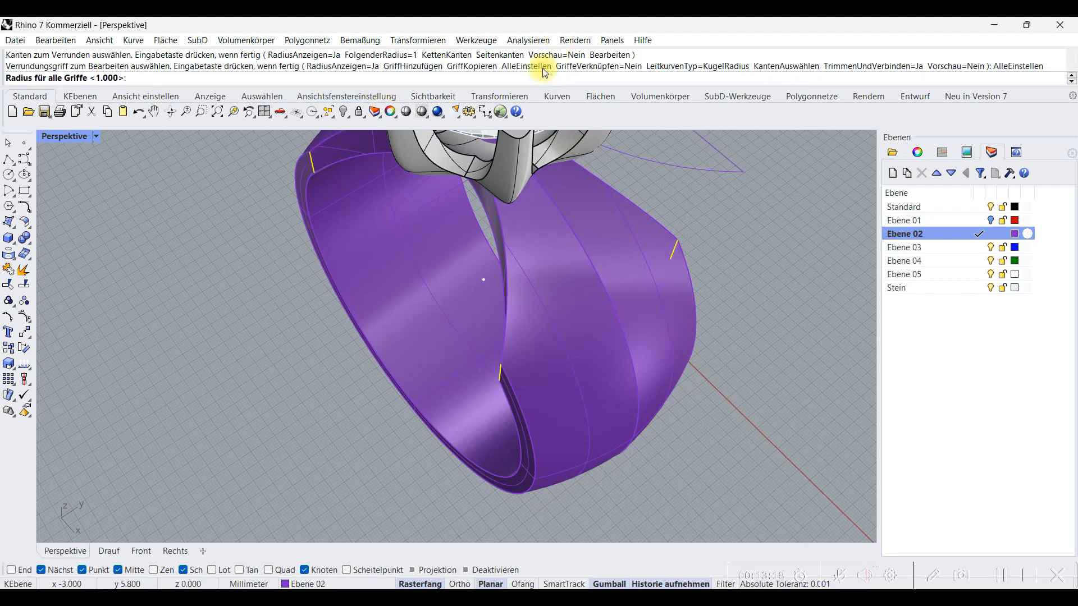
pyautogui.write('2')
pyautogui.press('Return')
pyautogui.rightClick(604, 350)
# - Move the leftover construction curve beside the ring band to layer Ebene 01
pyautogui.moveTo(604, 350); pyautogui.dragTo(534, 506, button='right')
pyautogui.scroll(-4, 393, 318)
pyautogui.moveTo(364, 435); pyautogui.dragTo(466, 444, button='right')
pyautogui.click(491, 377)
pyautogui.click(377, 112)
pyautogui.click(388, 121)
pyautogui.click(292, 275)
pyautogui.click(339, 396)
# - Shade the Perspektive view and examine the filleted ring band from several sides
pyautogui.moveTo(572, 436); pyautogui.dragTo(468, 413, button='right')
pyautogui.click(404, 112)
pyautogui.moveTo(533, 441)
pyautogui.mouseDown(button='right')
pyautogui.moveTo(455, 286)
pyautogui.moveTo(565, 303)
pyautogui.moveTo(536, 448)
pyautogui.mouseUp(button='right')
pyautogui.scroll(5, 456, 286)
pyautogui.moveTo(722, 347); pyautogui.dragTo(525, 398, button='right')
pyautogui.moveTo(478, 395); pyautogui.dragTo(479, 319, button='right')
pyautogui.click(527, 285)
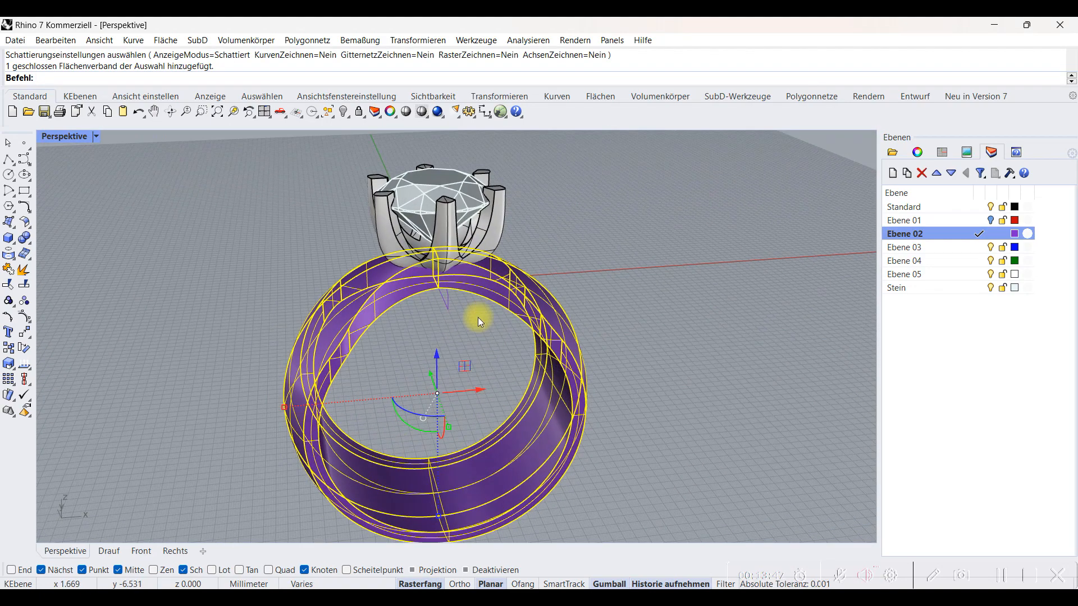
# - Copy the six-prong setting to layer Ebene 03 and hide that layer
pyautogui.click(382, 231)
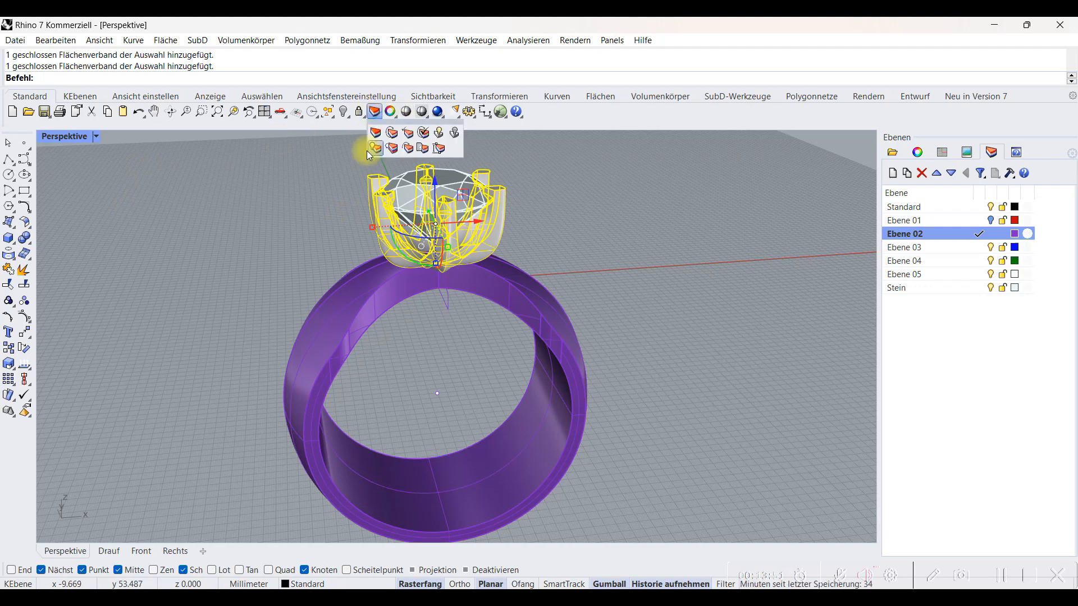
pyautogui.click(408, 150)
pyautogui.click(506, 296)
pyautogui.click(539, 392)
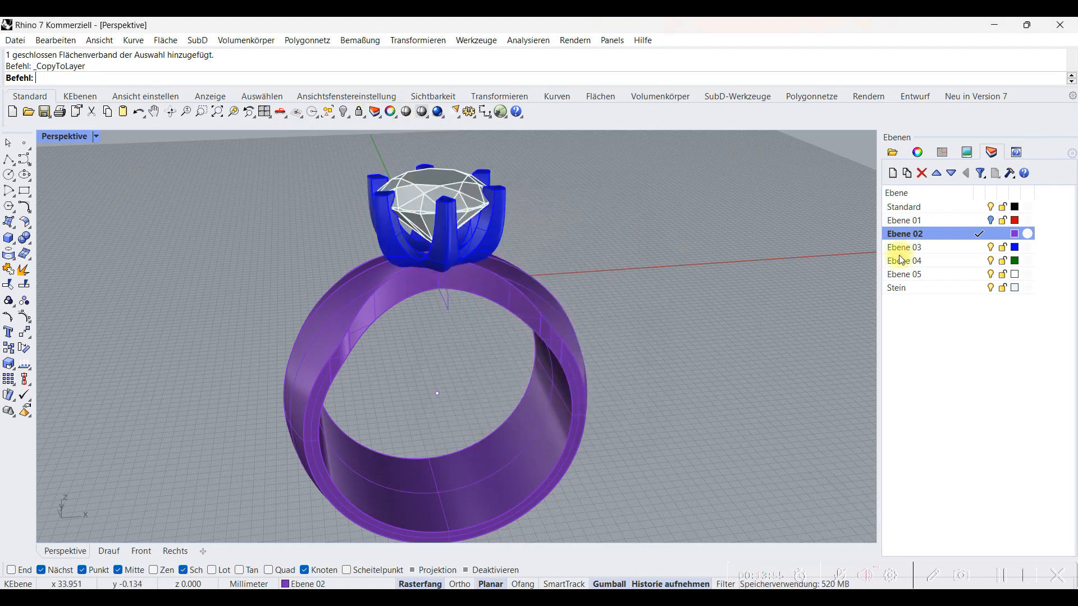
pyautogui.click(991, 248)
# - Subtract the original setting from the ring band with a Boolean Difference
pyautogui.click(335, 319)
pyautogui.click(28, 242)
pyautogui.click(57, 244)
pyautogui.click(401, 262)
pyautogui.rightClick(655, 258)
# - Delete the small leftover body floating above the seat cut in the ring band
pyautogui.scroll(8, 452, 261)
pyautogui.moveTo(449, 259); pyautogui.dragTo(435, 221, button='right')
pyautogui.click(438, 219)
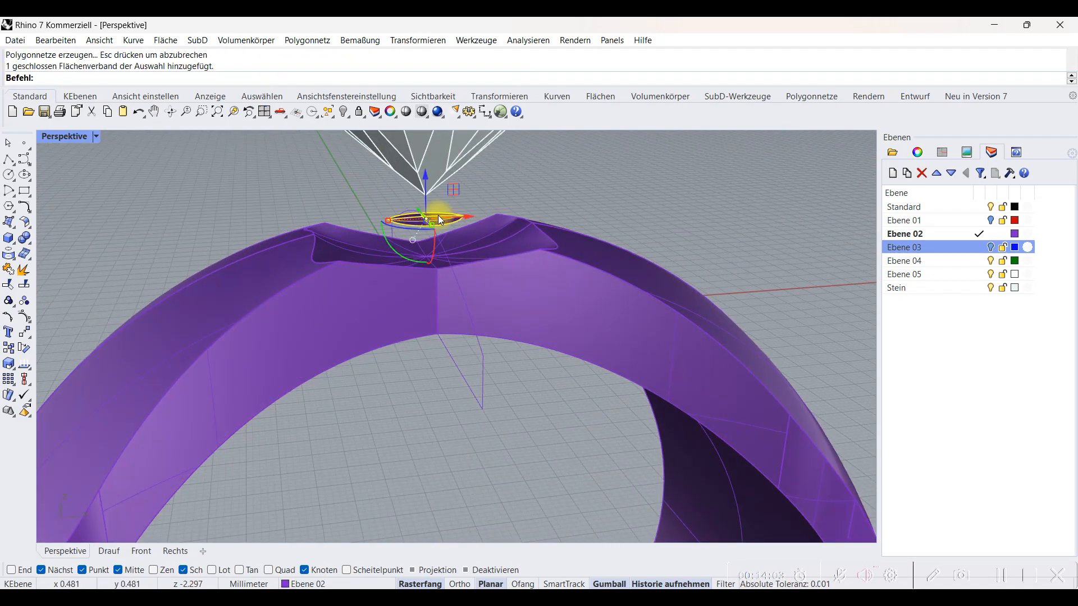
pyautogui.press('Delete')
# - Create a small solid cylinder in the Drauf view, centred on the stone's axis
pyautogui.scroll(-5, 409, 293)
pyautogui.moveTo(409, 294); pyautogui.dragTo(501, 354, button='right')
pyautogui.moveTo(612, 359); pyautogui.dragTo(561, 267, button='right')
pyautogui.doubleClick(70, 138)
pyautogui.click(9, 242)
pyautogui.click(41, 245)
pyautogui.scroll(-7, 342, 236)
pyautogui.moveTo(131, 245); pyautogui.dragTo(246, 238, button='right')
pyautogui.scroll(15, 245, 239)
pyautogui.click(210, 242)
pyautogui.click(276, 240)
pyautogui.press('Return')
pyautogui.scroll(4, 310, 414)
# - Move the cylinder down through the top of the band and stretch it along the x axis into an oval
pyautogui.click(225, 309)
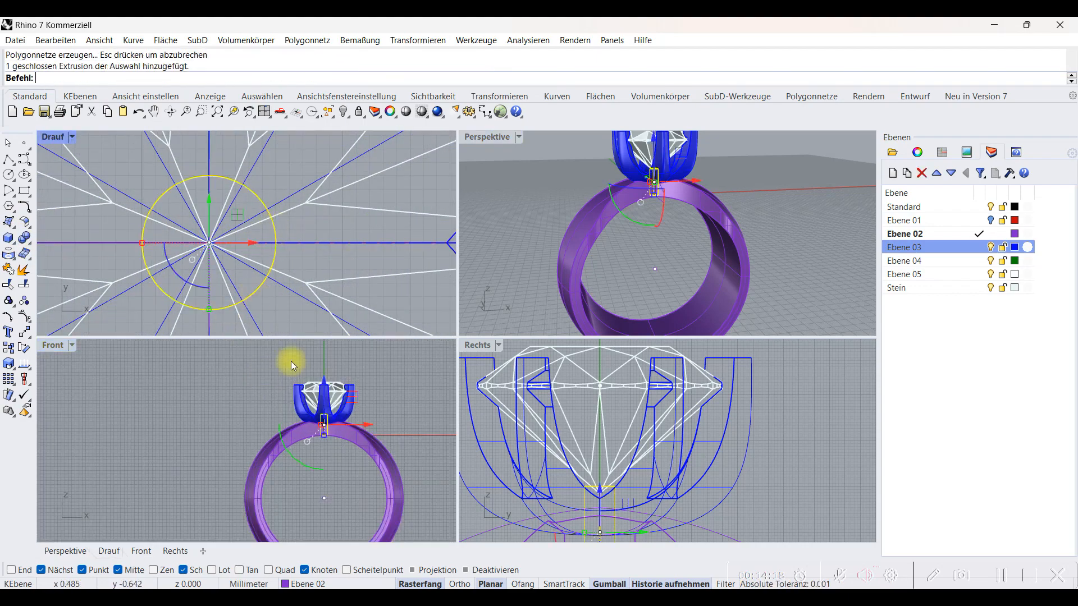
pyautogui.scroll(14, 315, 428)
pyautogui.moveTo(314, 365); pyautogui.dragTo(313, 426)
pyautogui.scroll(10, 669, 212)
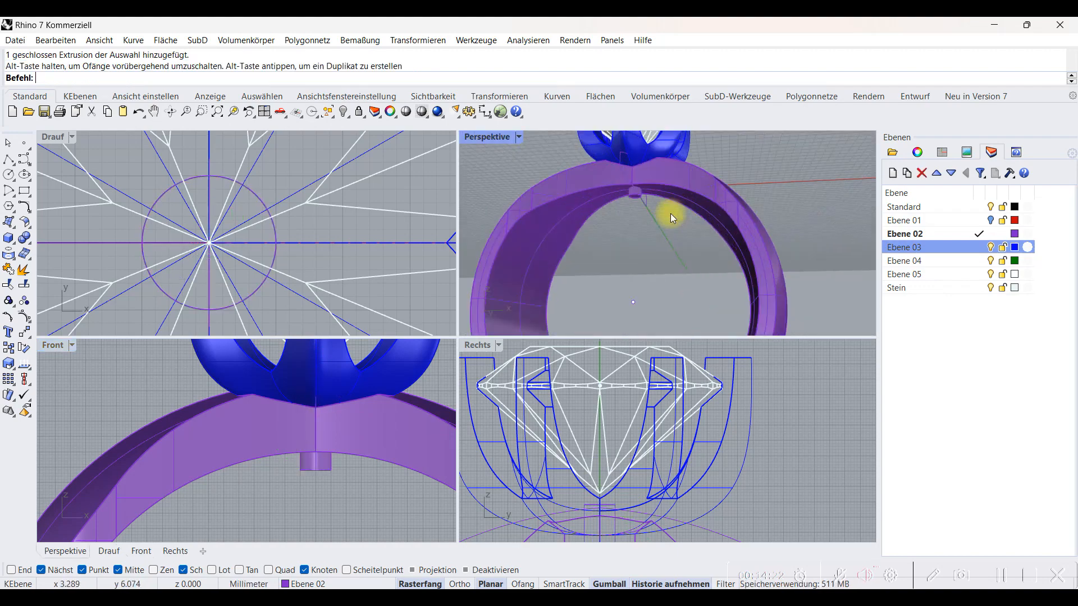
pyautogui.moveTo(142, 243); pyautogui.dragTo(93, 246)
pyautogui.scroll(-8, 649, 270)
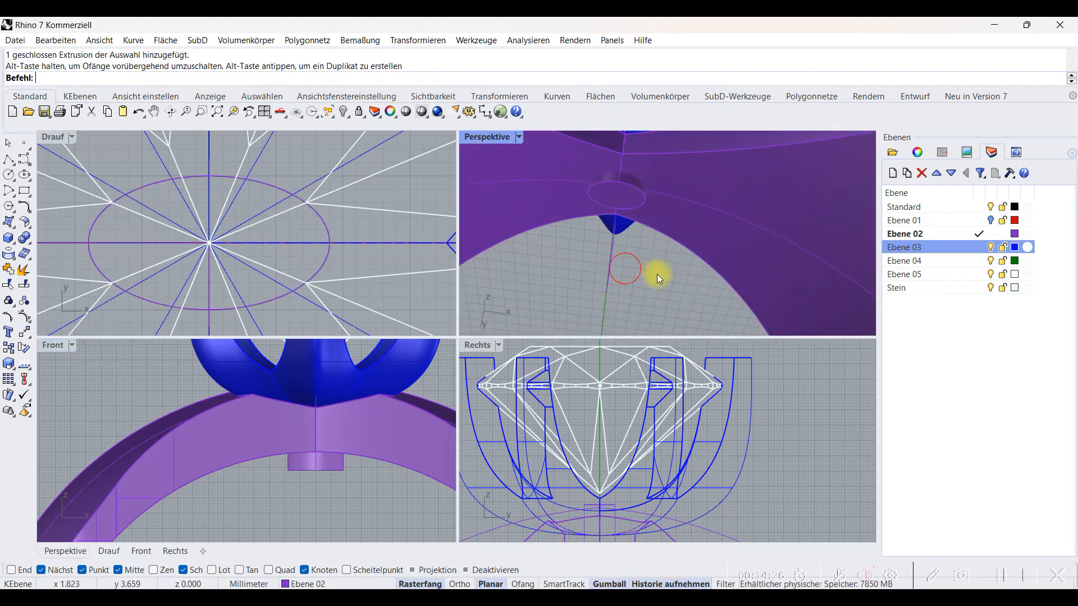
# - Copy the oval cylinder to layer Ebene 03 and hide that layer
pyautogui.click(493, 194)
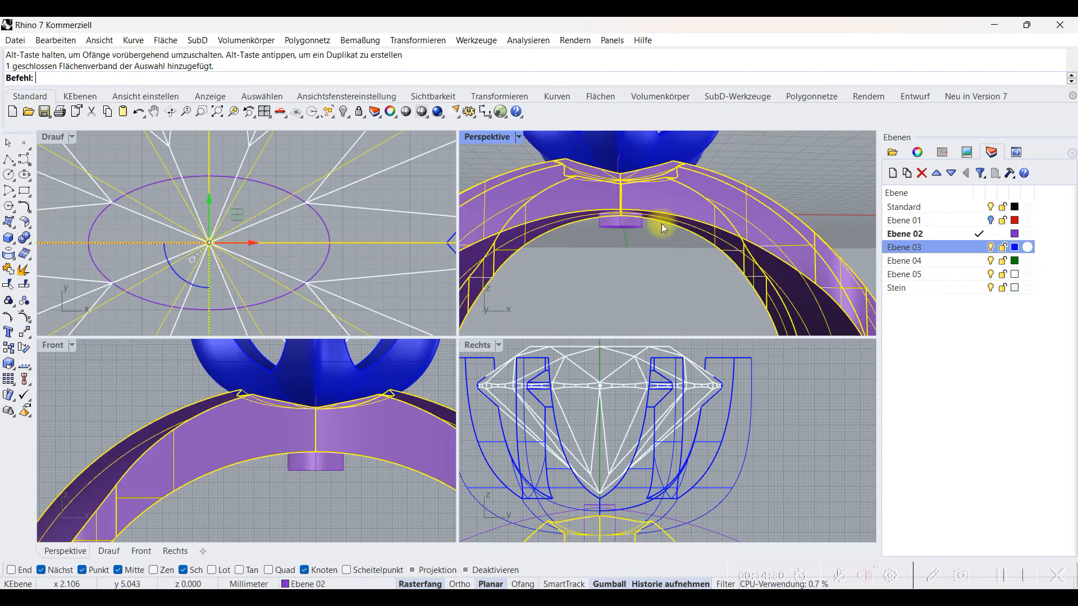
pyautogui.click(637, 222)
pyautogui.click(408, 147)
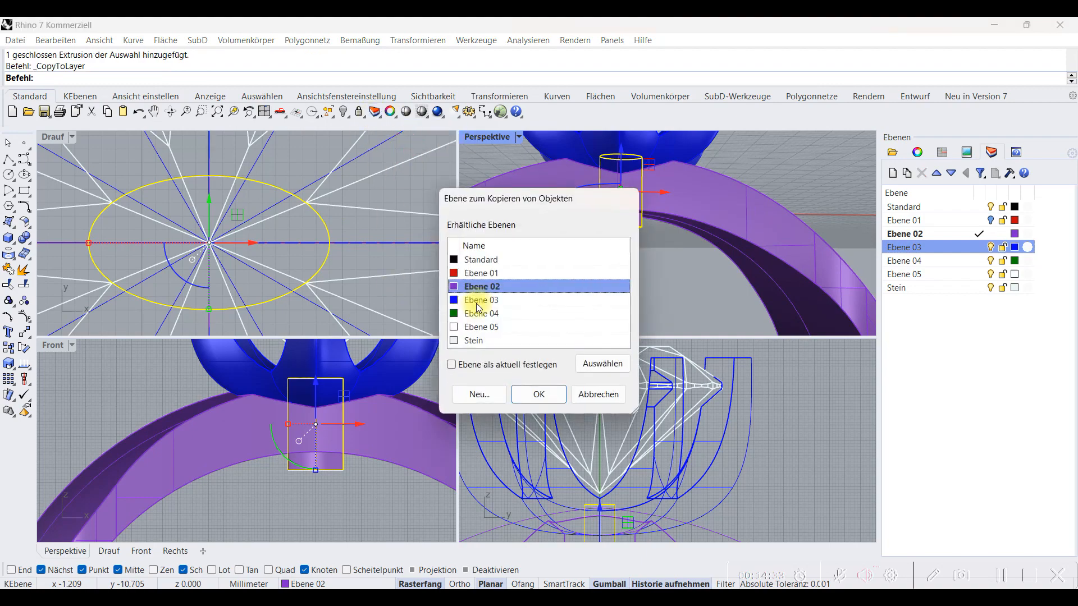
pyautogui.click(539, 398)
pyautogui.click(666, 286)
pyautogui.moveTo(642, 233); pyautogui.dragTo(643, 194, button='right')
pyautogui.click(991, 247)
# - Subtract the original oval cylinder from the ring band with a Boolean Difference
pyautogui.click(716, 222)
pyautogui.click(28, 242)
pyautogui.click(56, 247)
pyautogui.click(612, 224)
pyautogui.rightClick(617, 222)
pyautogui.moveTo(682, 224); pyautogui.dragTo(494, 137, button='right')
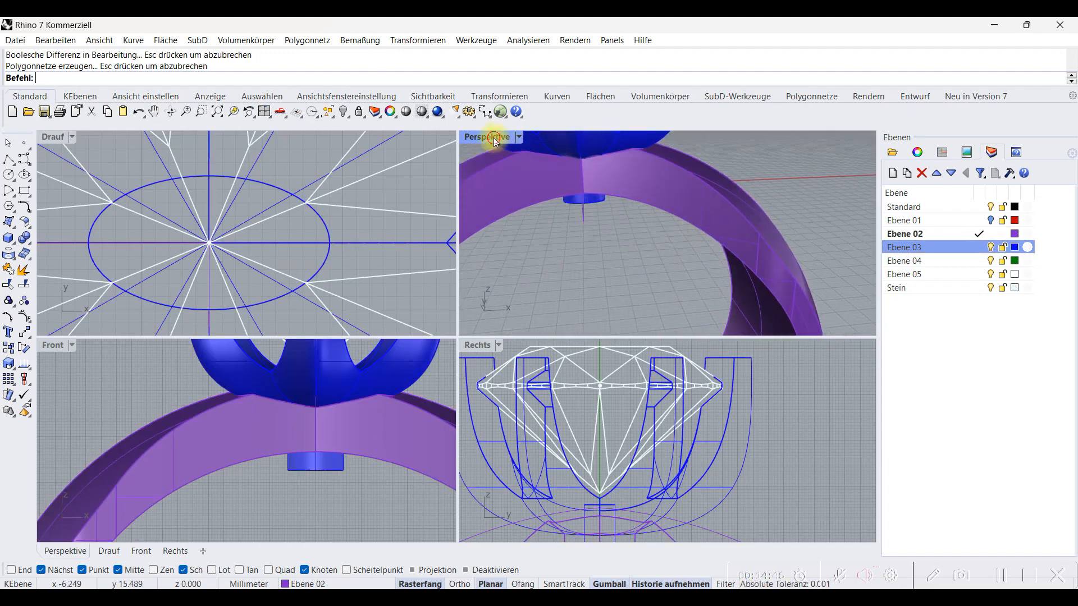
# - Maximize the Perspektive view and move the remaining leftover curve to layer Ebene 01
pyautogui.doubleClick(494, 137)
pyautogui.click(381, 192)
pyautogui.click(391, 135)
pyautogui.click(258, 274)
pyautogui.click(318, 395)
# - Join the oval cylinder and the six-prong setting into one solid with a Boolean Union
pyautogui.moveTo(696, 197); pyautogui.dragTo(493, 272, button='right')
pyautogui.scroll(3, 477, 241)
pyautogui.click(460, 212)
pyautogui.moveTo(462, 216); pyautogui.dragTo(479, 272, button='right')
pyautogui.moveTo(459, 230); pyautogui.dragTo(458, 229)
pyautogui.moveTo(495, 336); pyautogui.dragTo(481, 410, button='right')
pyautogui.click(481, 405)
pyautogui.moveTo(444, 218); pyautogui.dragTo(452, 163, button='right')
pyautogui.scroll(9, 455, 219)
pyautogui.click(487, 369)
pyautogui.scroll(-6, 486, 366)
pyautogui.keyDown('shift'); pyautogui.click(421, 272); pyautogui.keyUp('shift')
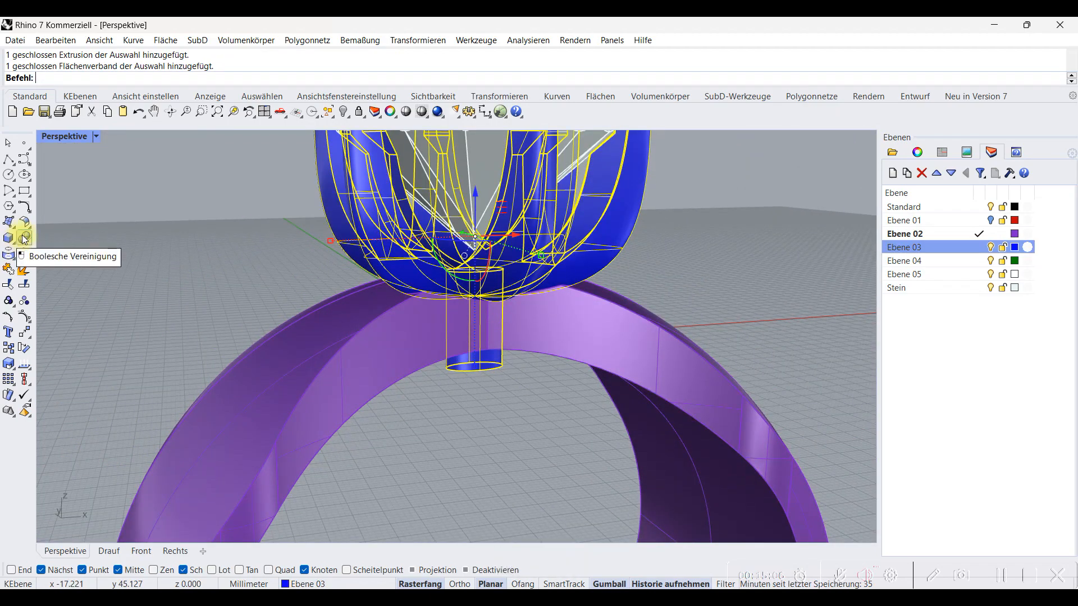
pyautogui.click(24, 240)
# - Assign a new Metall material with the colour Gold to layer Ebene 02
pyautogui.moveTo(240, 240); pyautogui.dragTo(422, 317, button='right')
pyautogui.click(1028, 234)
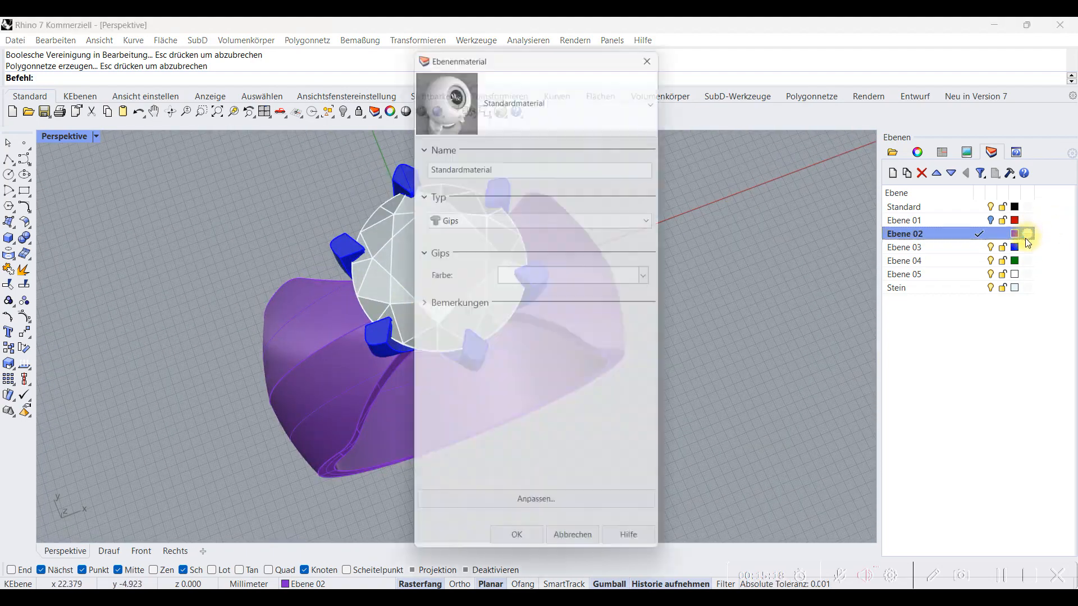
pyautogui.click(530, 96)
pyautogui.click(497, 166)
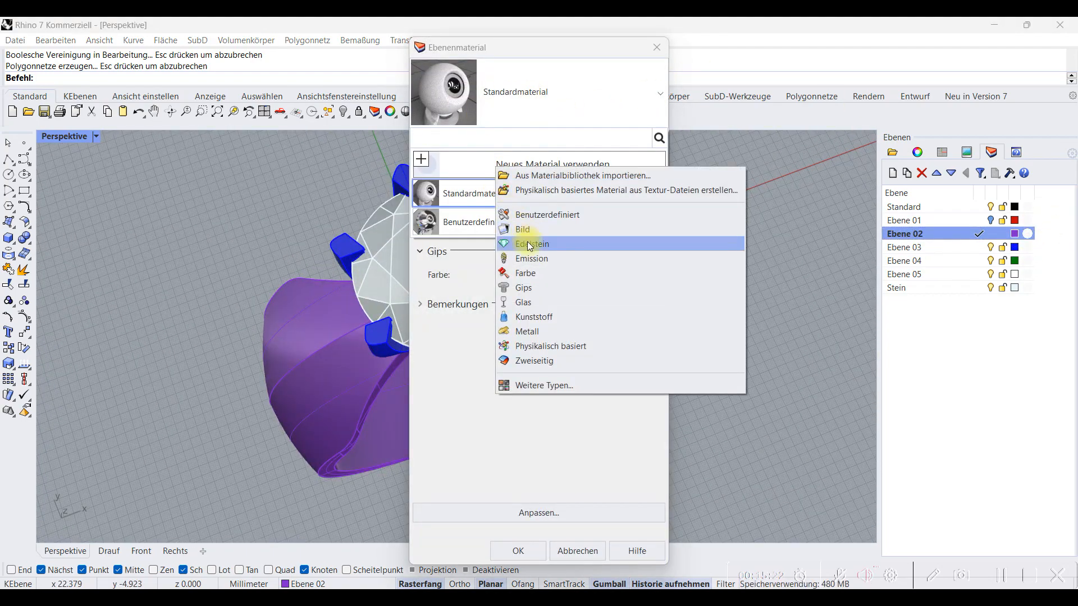
pyautogui.click(522, 331)
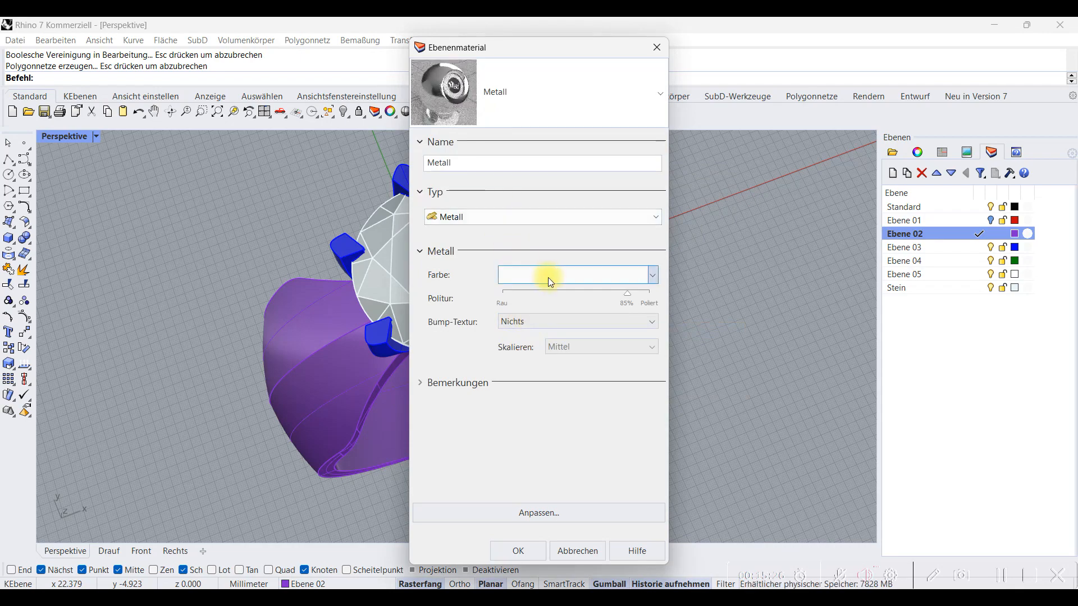
pyautogui.click(548, 277)
pyautogui.click(674, 326)
pyautogui.click(975, 520)
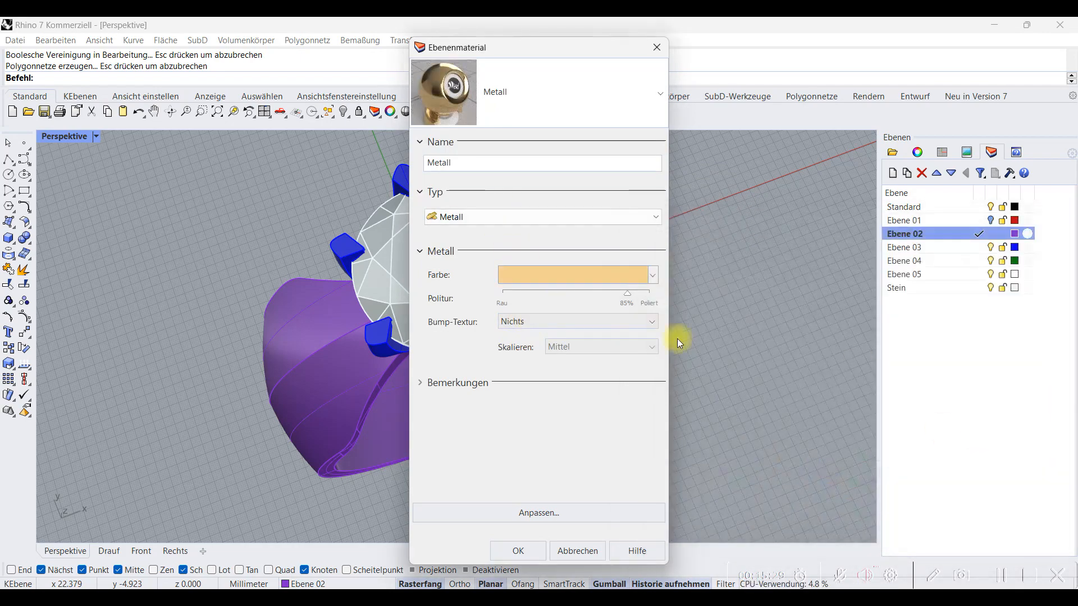
pyautogui.click(518, 552)
# - Assign a new Metall material with the colour Silber to layer Ebene 03
pyautogui.click(1028, 248)
pyautogui.click(521, 95)
pyautogui.click(502, 165)
pyautogui.click(559, 337)
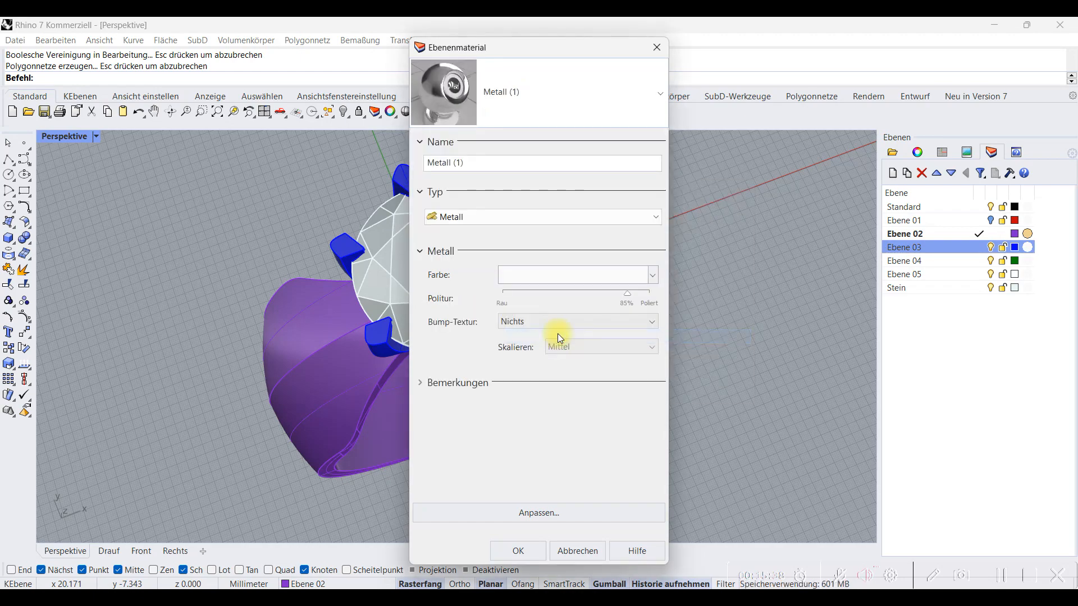
pyautogui.click(527, 275)
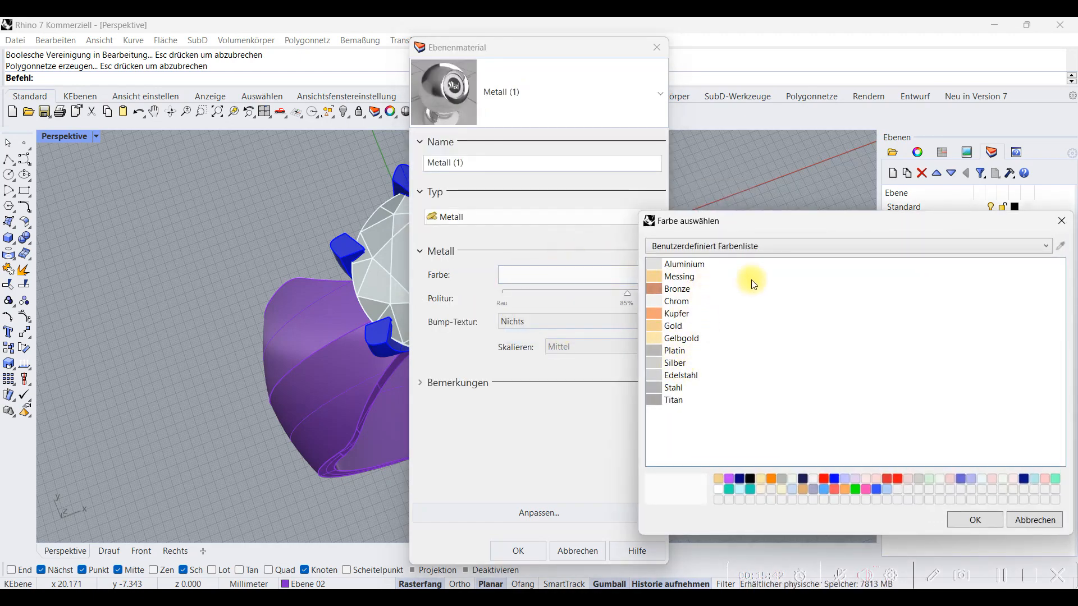
pyautogui.click(674, 363)
pyautogui.click(975, 520)
pyautogui.click(518, 551)
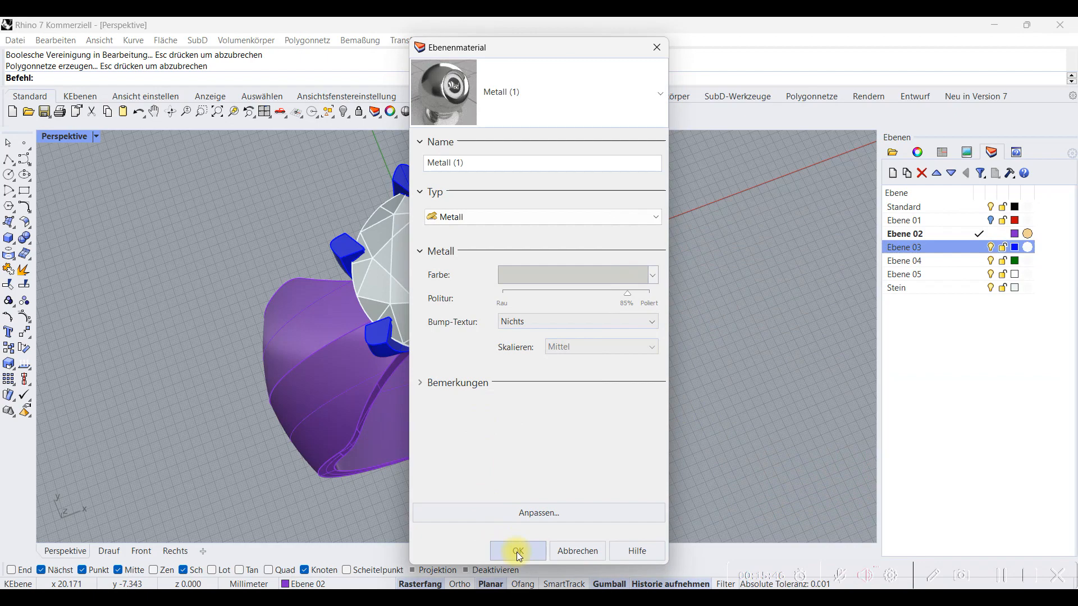
# - Set the colour of the gemstone's Benutzerdefiniert material to purple
pyautogui.moveTo(595, 388); pyautogui.dragTo(688, 392, button='right')
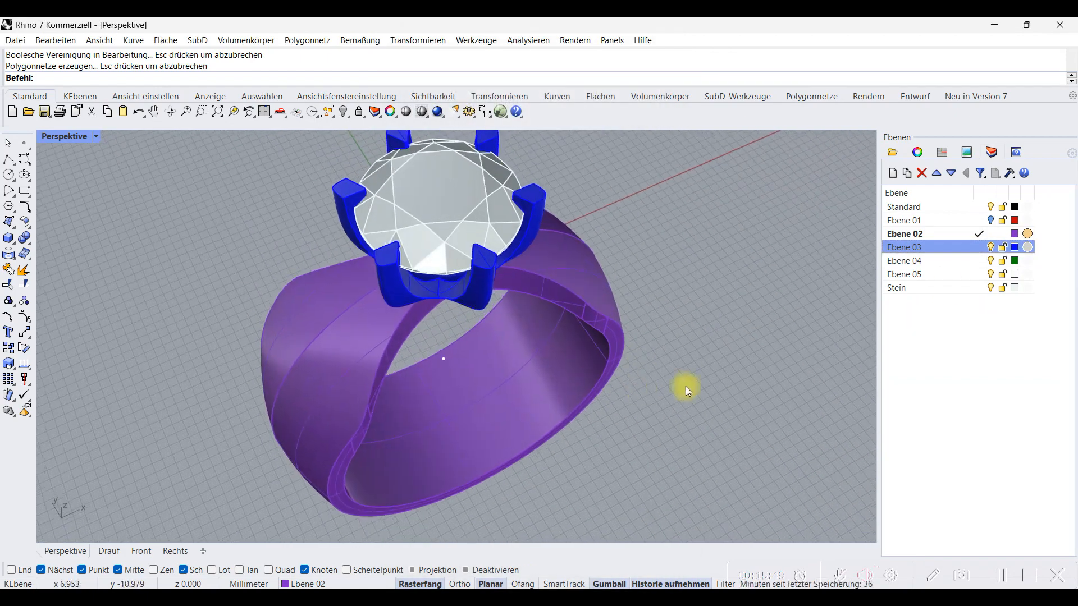
pyautogui.click(1022, 289)
pyautogui.click(657, 47)
pyautogui.click(445, 193)
pyautogui.click(917, 153)
pyautogui.click(918, 171)
pyautogui.scroll(-5, 939, 413)
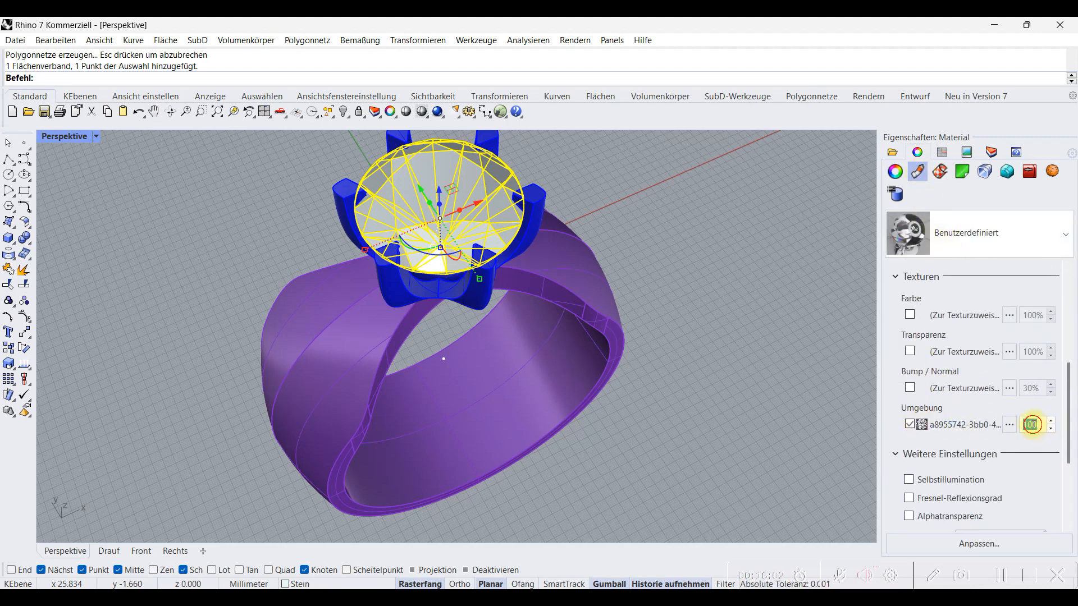
pyautogui.scroll(5, 989, 298)
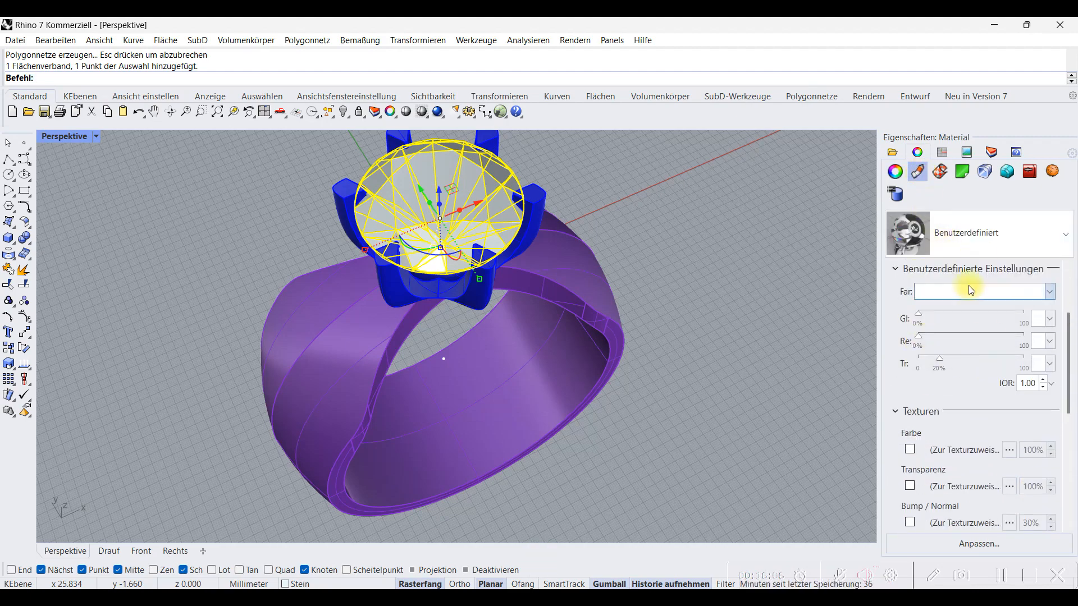
pyautogui.click(970, 286)
pyautogui.scroll(-5, 691, 359)
pyautogui.click(677, 363)
pyautogui.click(966, 519)
# - Switch the Perspektive view to the Gerendert display mode and view the ring from another angle
pyautogui.click(96, 137)
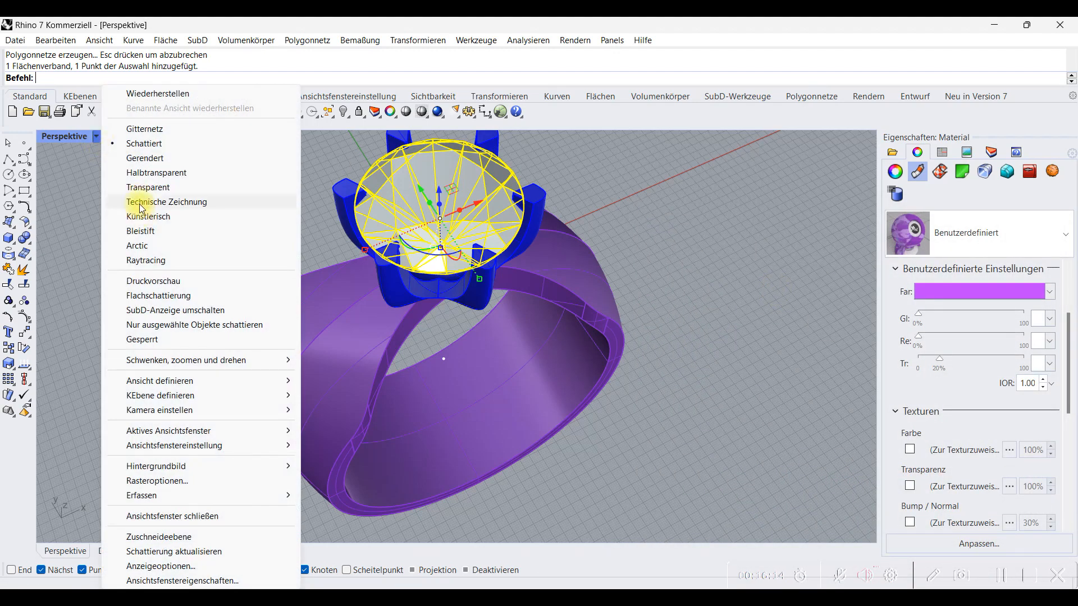
pyautogui.click(145, 159)
pyautogui.click(738, 256)
pyautogui.moveTo(579, 317); pyautogui.dragTo(487, 432, button='right')
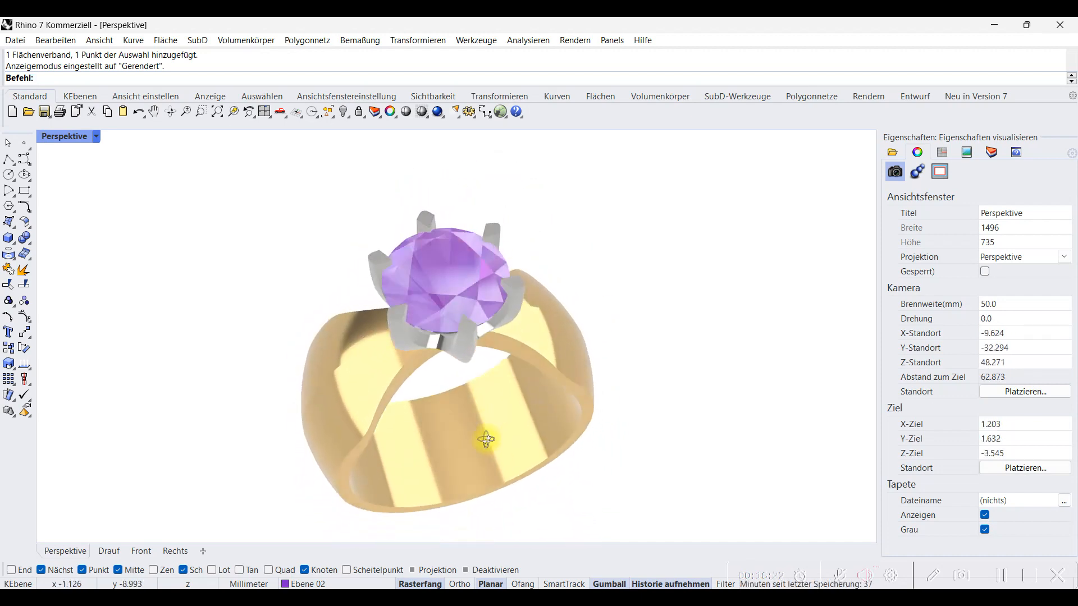
# - Assign the existing gold Metall material directly to the six-prong setting
pyautogui.click(490, 220)
pyautogui.click(999, 232)
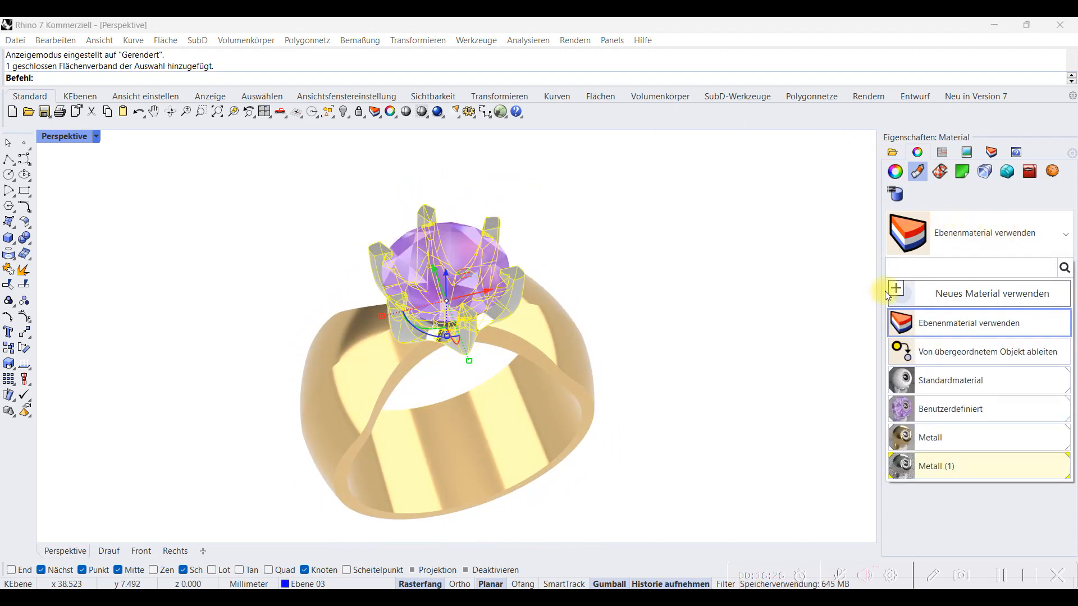
pyautogui.click(939, 443)
pyautogui.click(954, 544)
pyautogui.moveTo(749, 352); pyautogui.dragTo(493, 384, button='right')
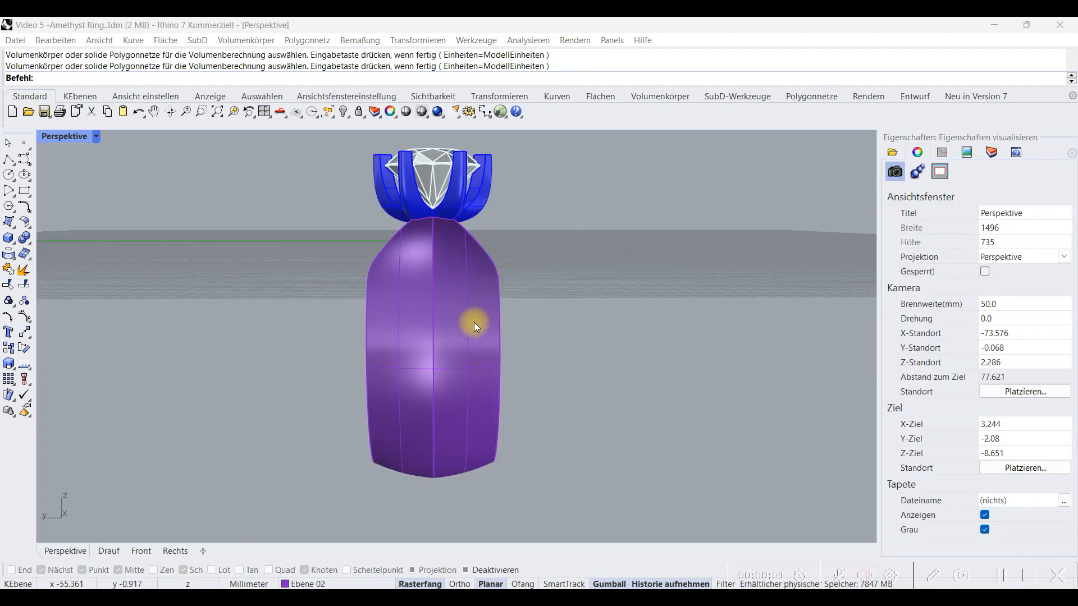
# - Apply a cage edit to the ring band using a bounding-box cage in KEbene coordinates, four points per direction and the Global region
pyautogui.click(474, 322)
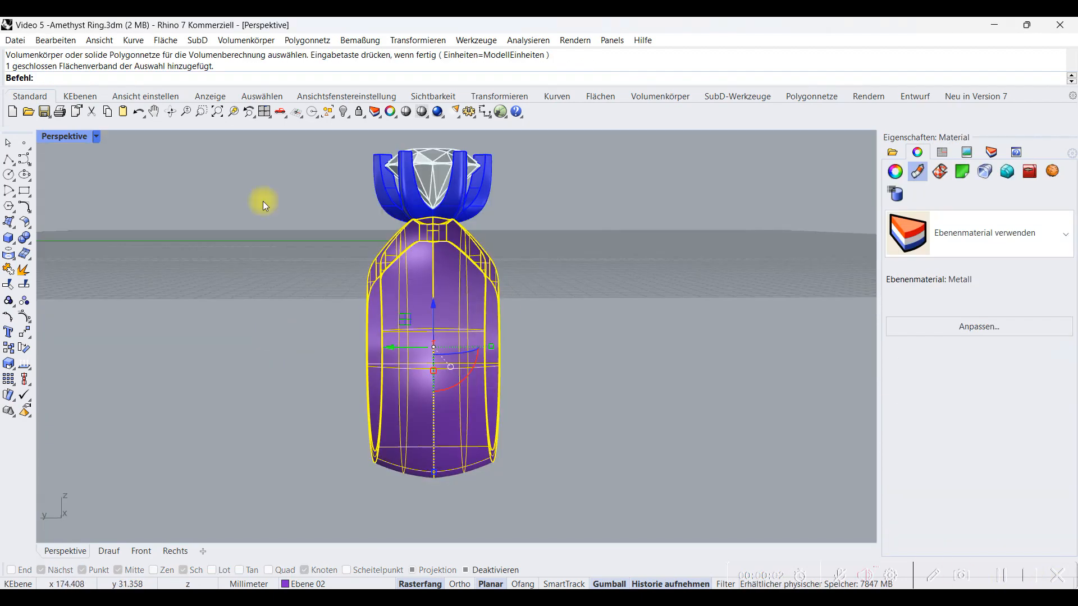
pyautogui.click(26, 370)
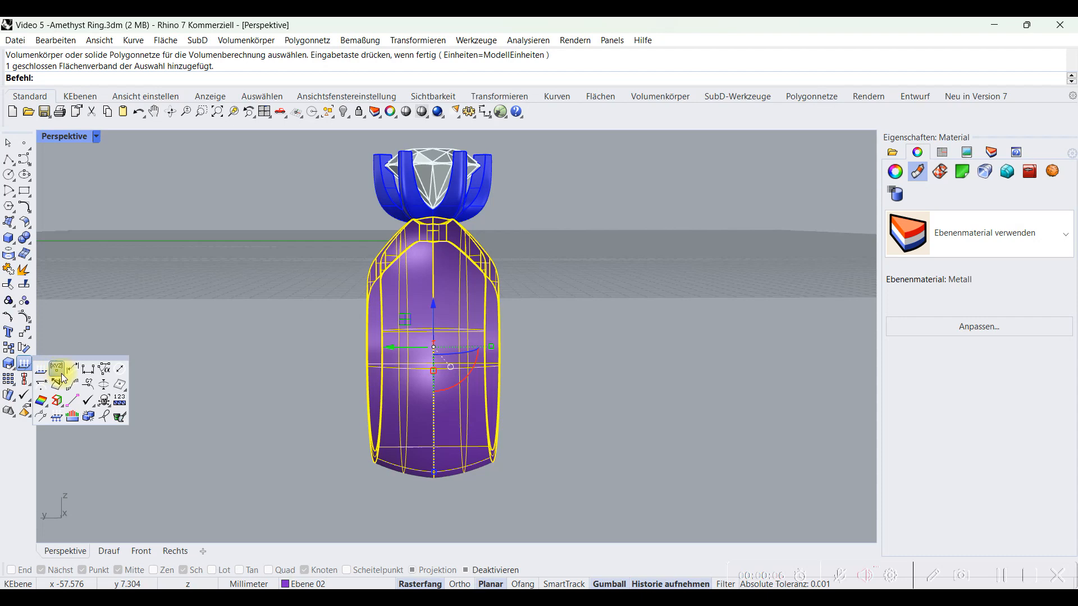
pyautogui.click(29, 336)
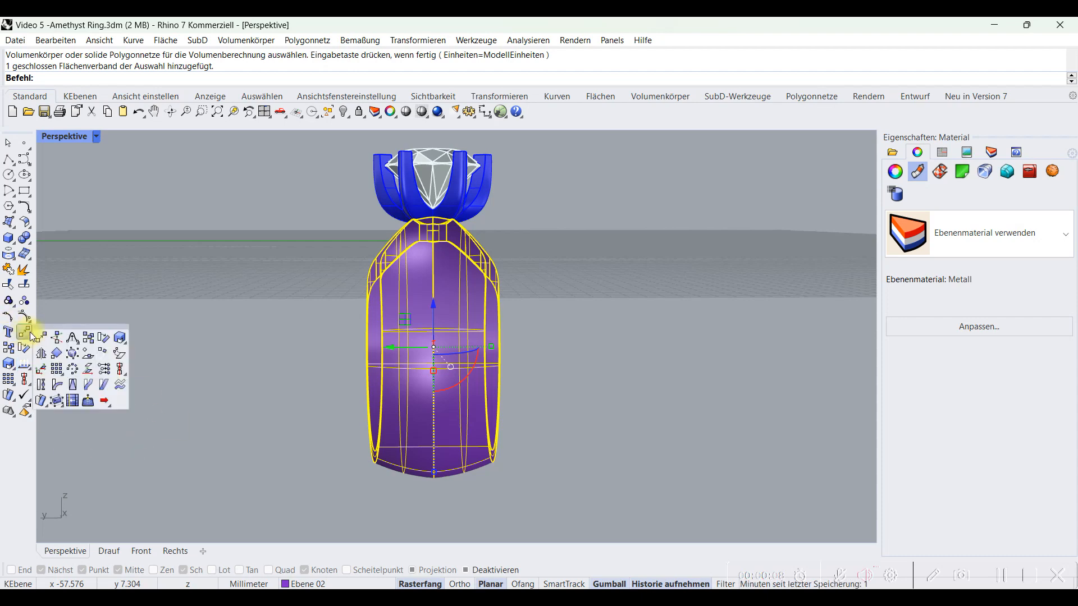
pyautogui.click(64, 403)
pyautogui.click(133, 78)
pyautogui.click(131, 78)
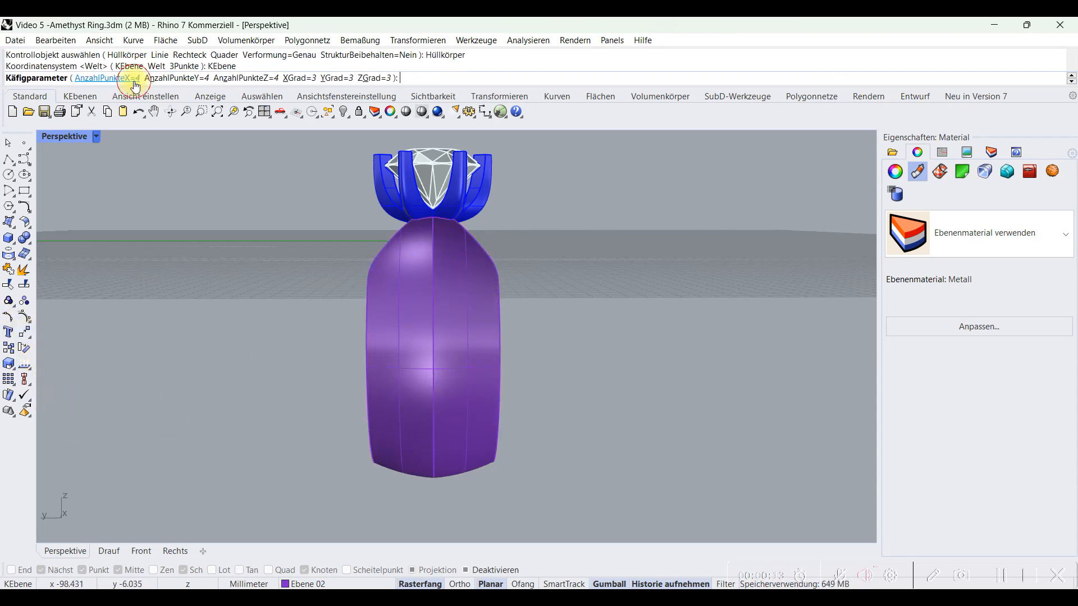
pyautogui.rightClick(330, 236)
pyautogui.rightClick(329, 299)
# - Select the lower cage points and scale them inward along the y axis to taper the band toward its base
pyautogui.scroll(-4, 337, 309)
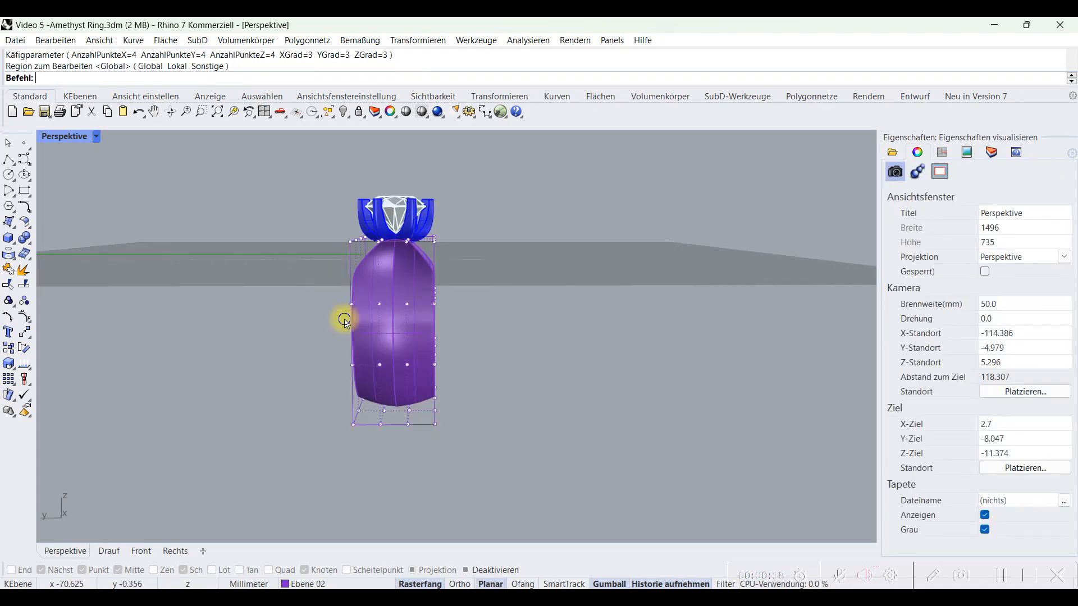
pyautogui.moveTo(345, 319); pyautogui.dragTo(360, 309, button='right')
pyautogui.moveTo(320, 332); pyautogui.dragTo(472, 440)
pyautogui.scroll(6, 409, 405)
pyautogui.moveTo(509, 375); pyautogui.dragTo(479, 366)
pyautogui.moveTo(479, 366); pyautogui.dragTo(541, 351, button='right')
pyautogui.scroll(-2, 539, 353)
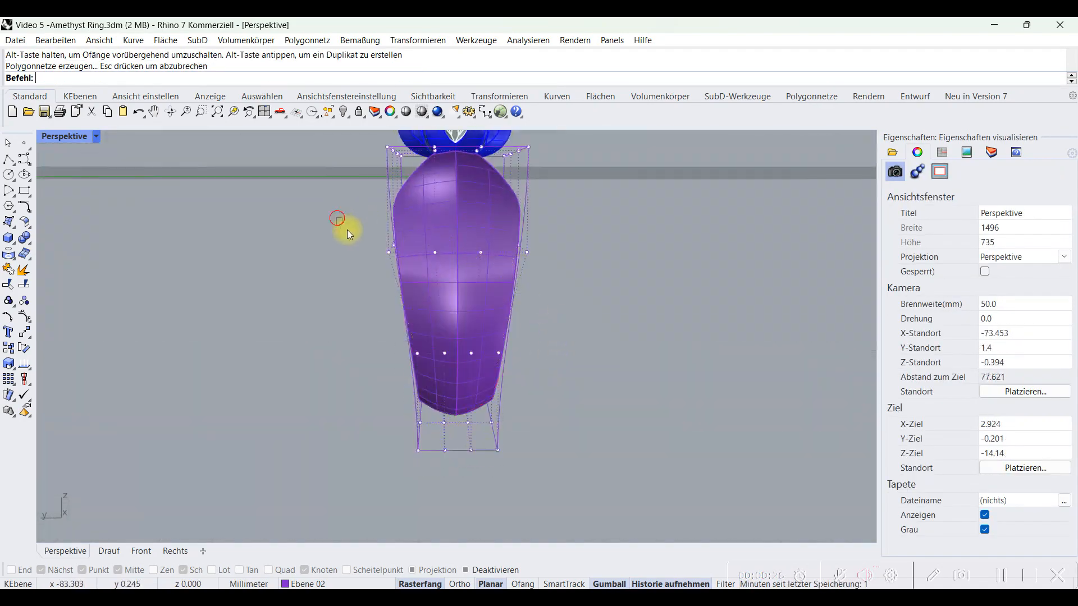
# - Select the row of cage points just below the top of the band and scale it slightly inward along the y axis
pyautogui.moveTo(337, 219); pyautogui.dragTo(581, 280)
pyautogui.scroll(6, 409, 260)
pyautogui.moveTo(616, 228); pyautogui.dragTo(596, 228)
pyautogui.click(293, 312)
# - Select the lower cage points of the ring band and scale them slightly further inward to refine the taper
pyautogui.scroll(-6, 324, 305)
pyautogui.moveTo(409, 364); pyautogui.dragTo(426, 355, button='right')
pyautogui.moveTo(288, 339); pyautogui.dragTo(588, 514)
pyautogui.moveTo(450, 390); pyautogui.dragTo(439, 389)
pyautogui.click(525, 397)
pyautogui.moveTo(517, 388); pyautogui.dragTo(436, 340, button='right')
pyautogui.scroll(-6, 450, 326)
pyautogui.moveTo(477, 320); pyautogui.dragTo(438, 382, button='right')
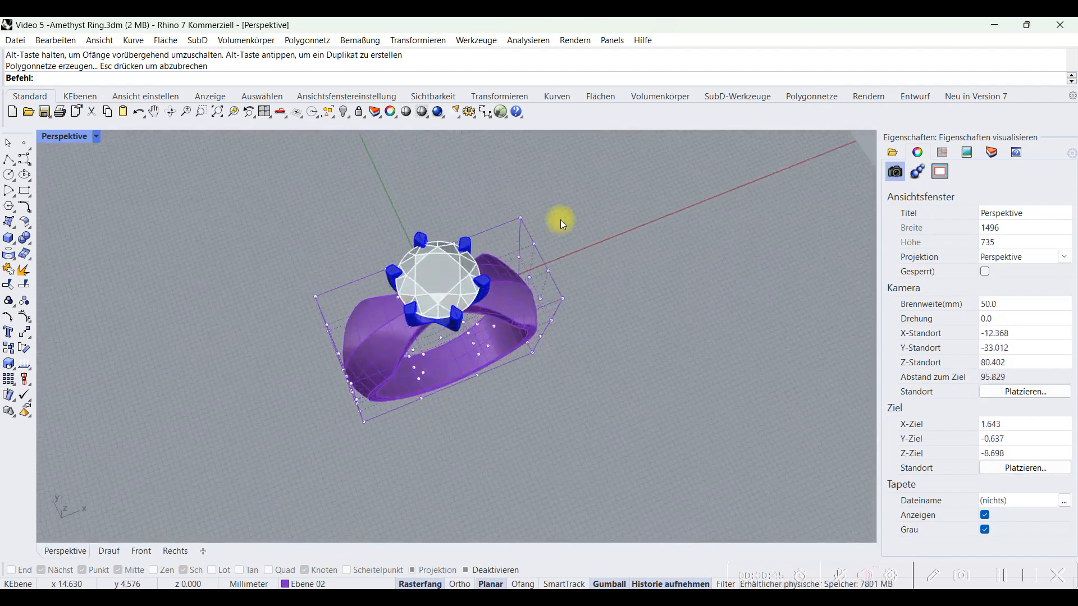
# - Hide the control cage and show the finished ring in the Perspektive view with the Gerendert display mode
pyautogui.click(516, 236)
pyautogui.click(344, 112)
pyautogui.click(96, 136)
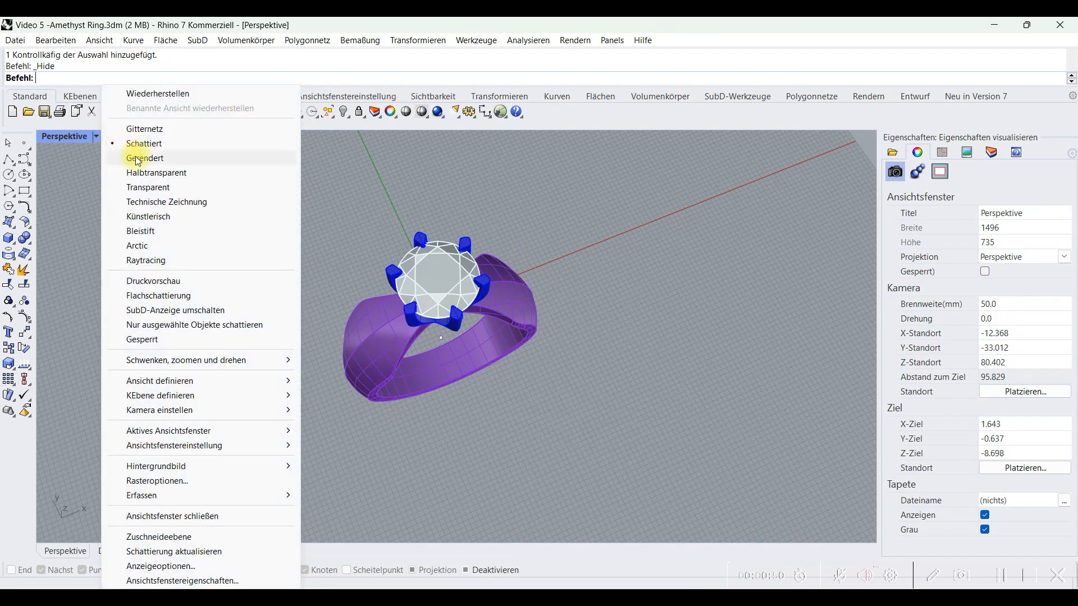
pyautogui.click(118, 149)
pyautogui.moveTo(457, 397); pyautogui.dragTo(672, 332, button='right')
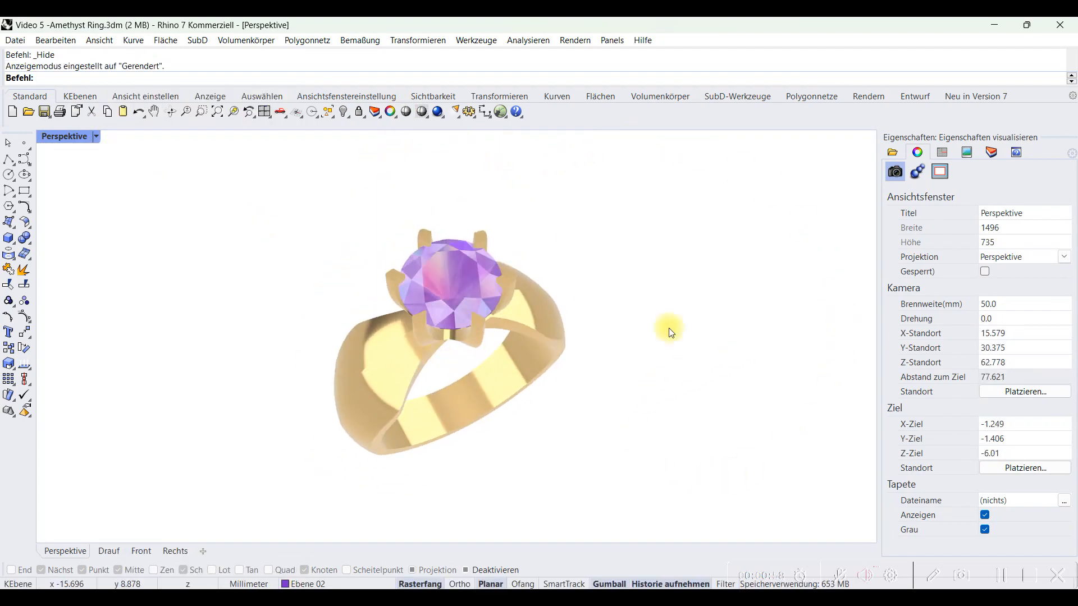
pyautogui.click(1026, 575)
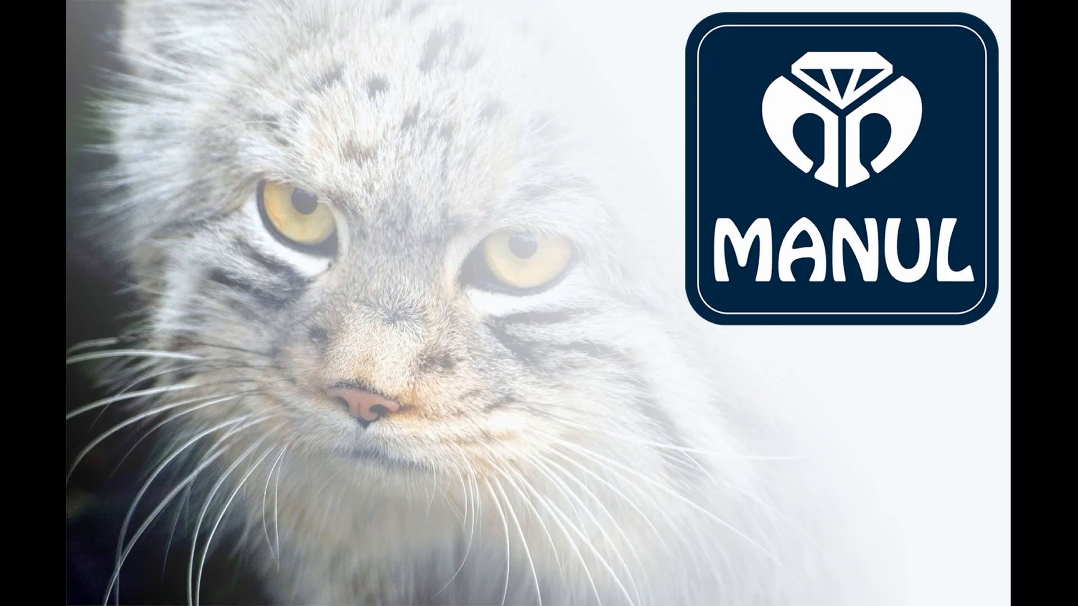